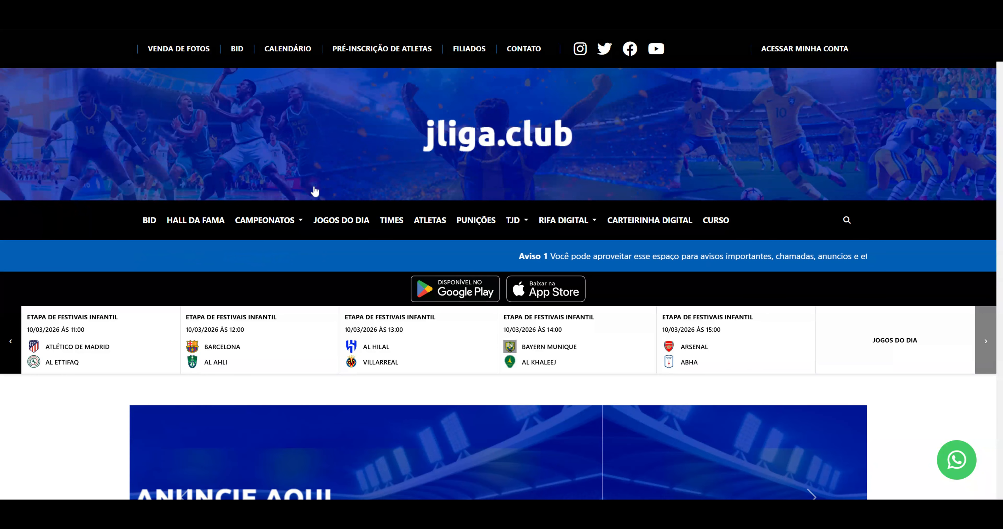
scroll(316, 203, down, 2)
scroll(331, 272, down, 2)
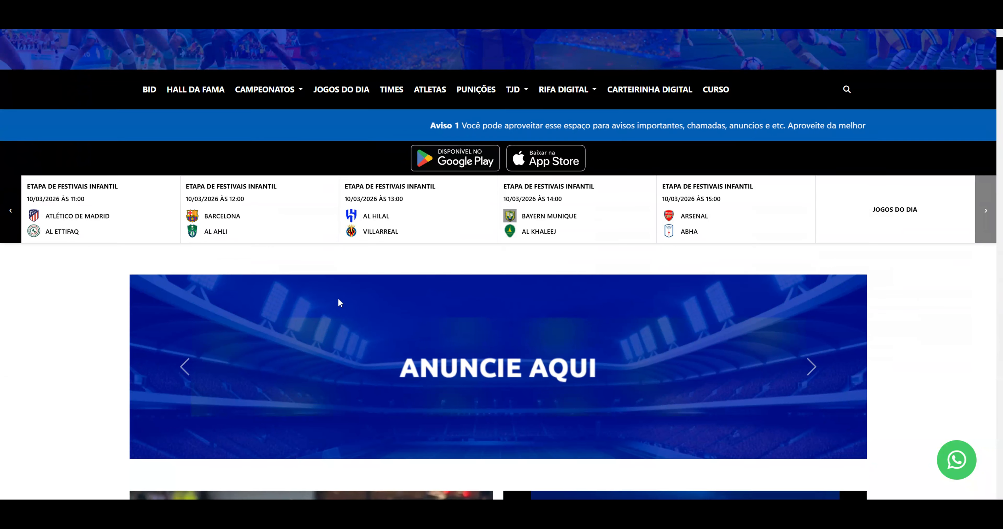
scroll(336, 304, up, 4)
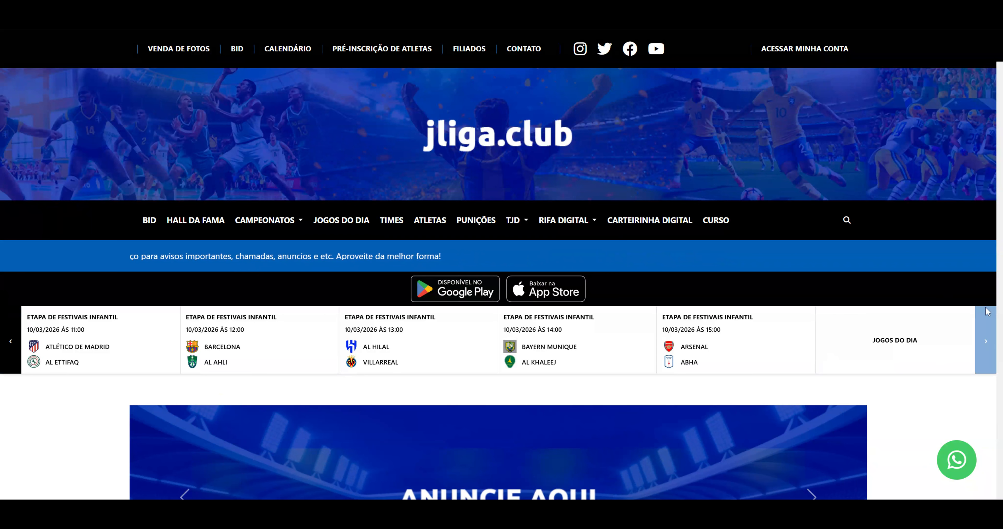
scroll(29, 405, down, 4)
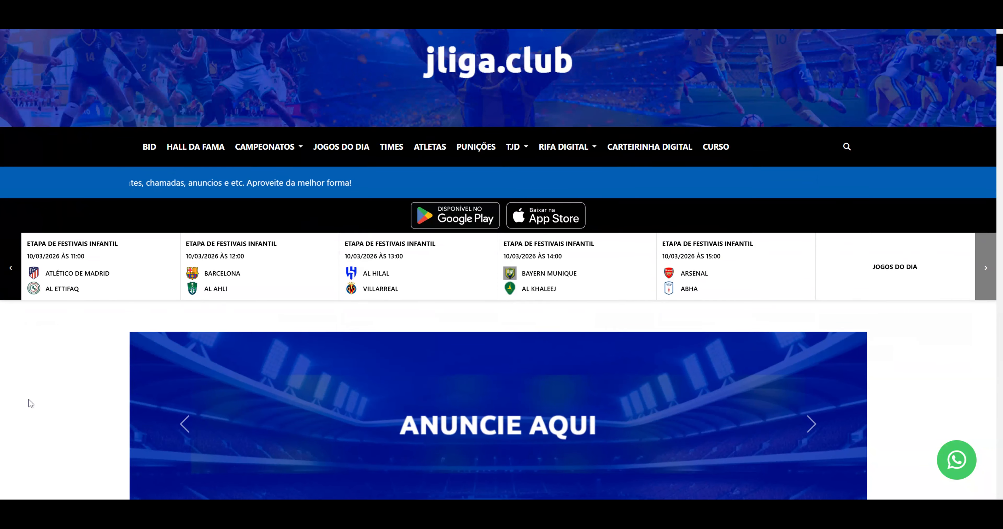
scroll(657, 370, up, 1)
scroll(391, 158, up, 2)
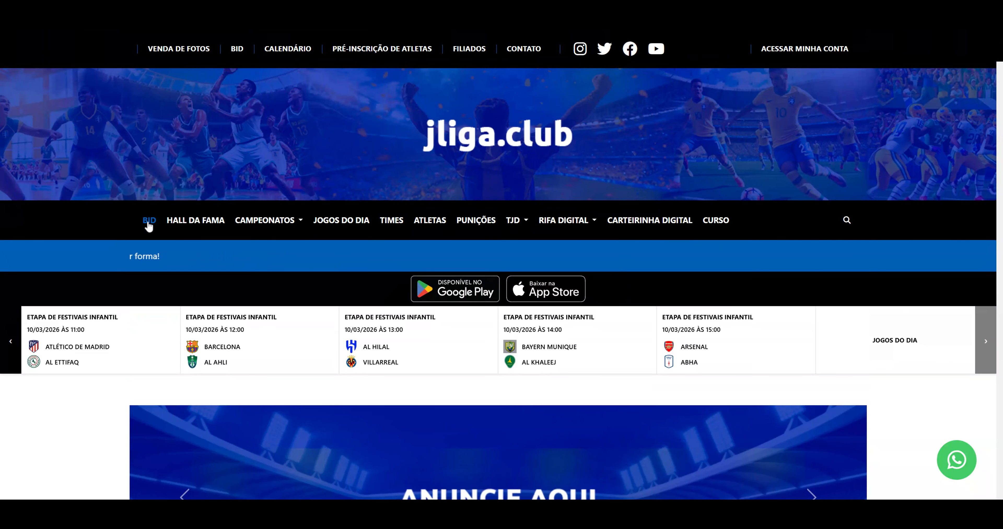
Open the BID sports bulletin and filter it by the championship "2025 - Futebol 7".
click(149, 240)
scroll(201, 271, down, 3)
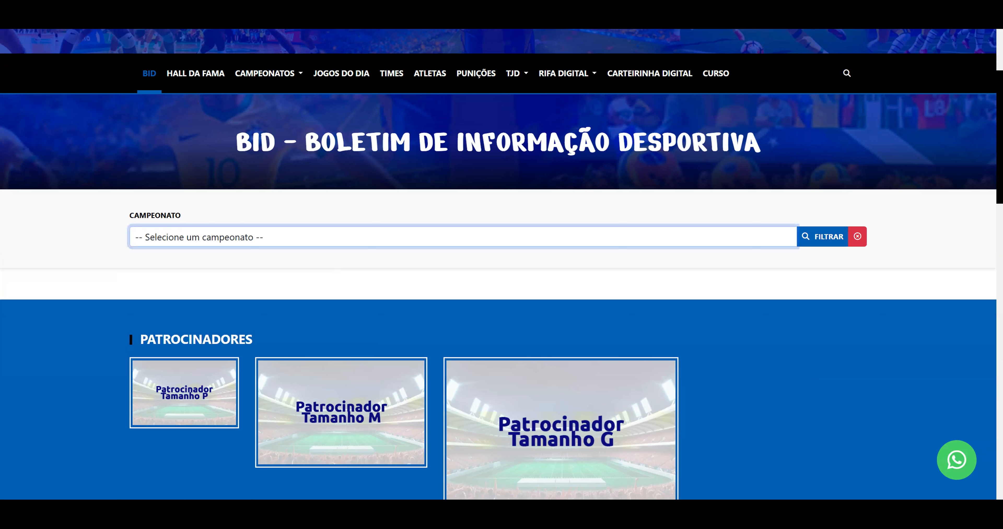
click(805, 238)
scroll(253, 217, down, 6)
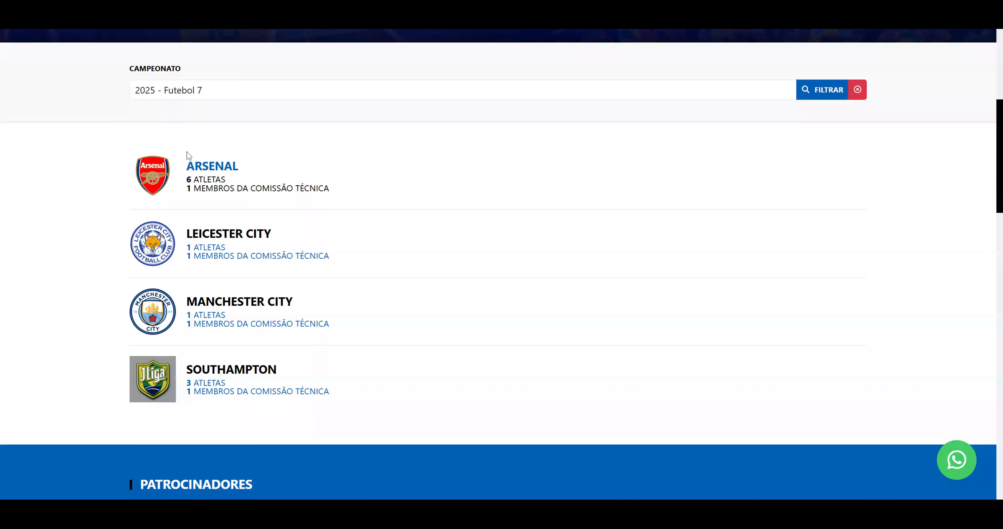
Open Arsenal's BID record and examine its registered technical staff and athletes.
click(218, 167)
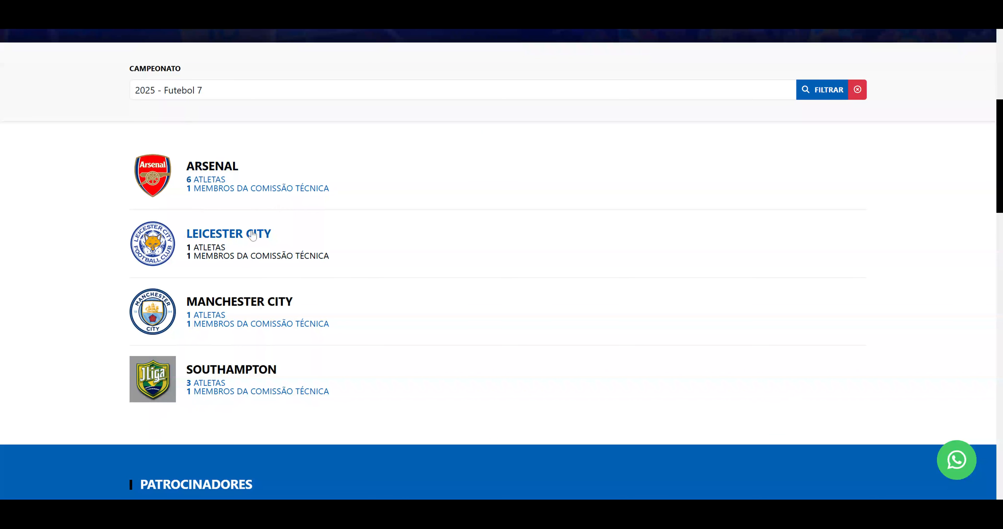
scroll(278, 206, down, 10)
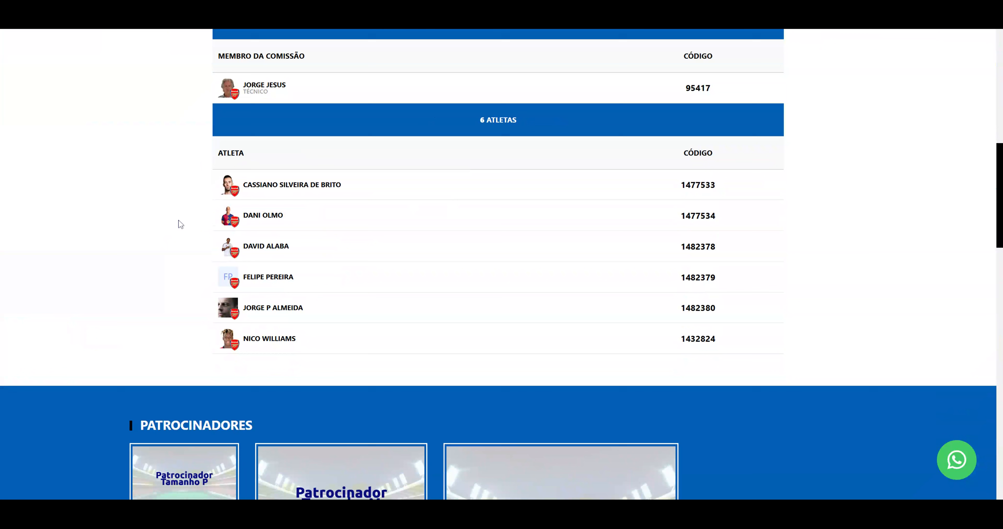
scroll(251, 273, up, 10)
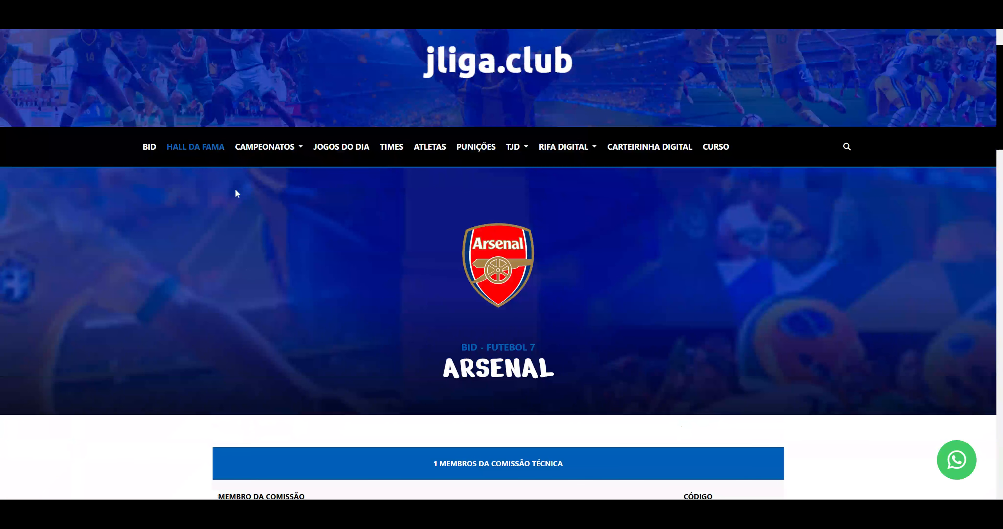
Open the Hall da Fama and examine its rankings of champions, scorers, assists, wins and points.
scroll(281, 244, down, 1)
scroll(281, 245, down, 5)
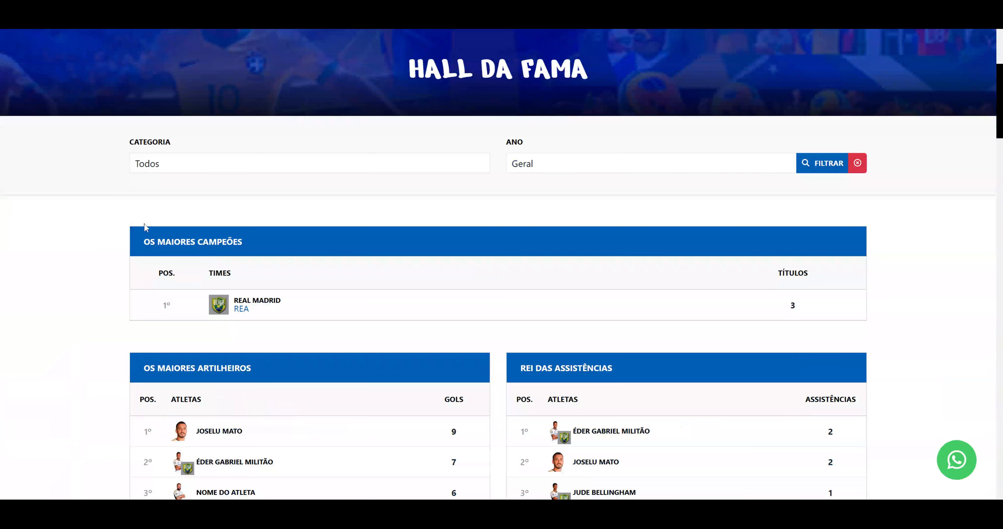
scroll(145, 227, down, 2)
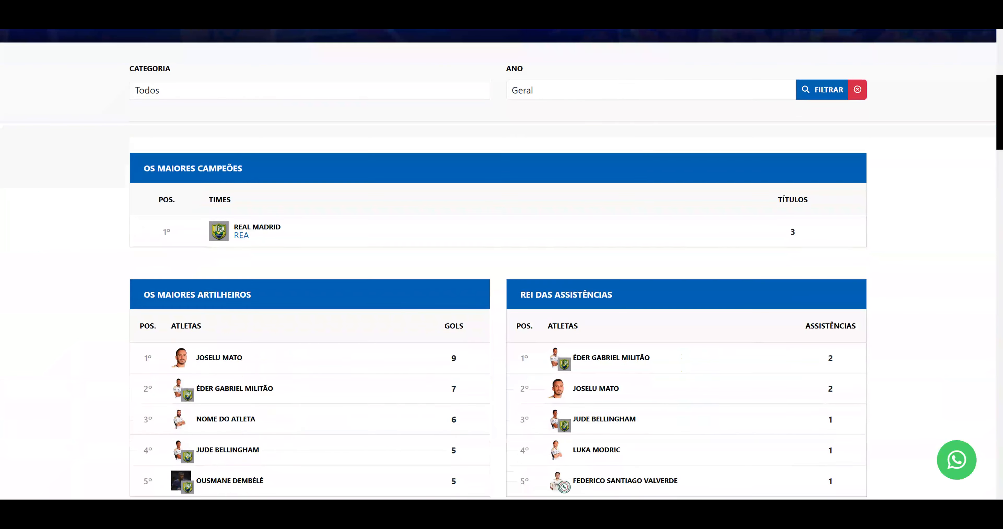
scroll(203, 288, down, 2)
scroll(415, 272, down, 2)
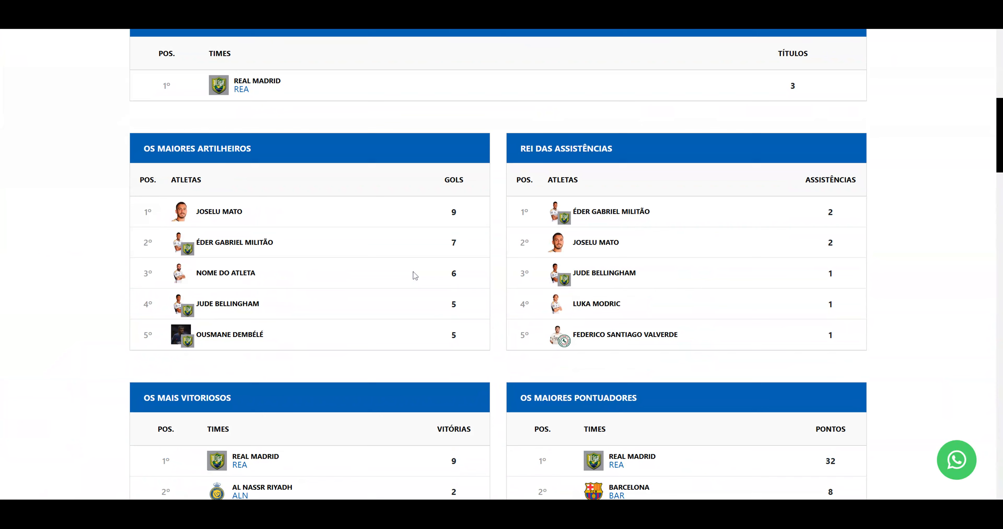
scroll(390, 280, up, 10)
Open the official championships page and browse the list of ongoing competitions.
click(279, 151)
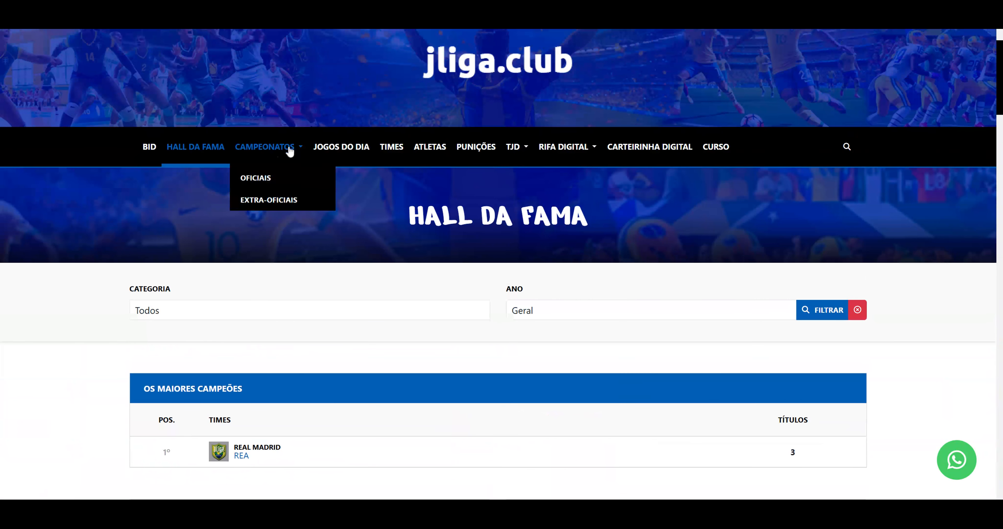
click(274, 175)
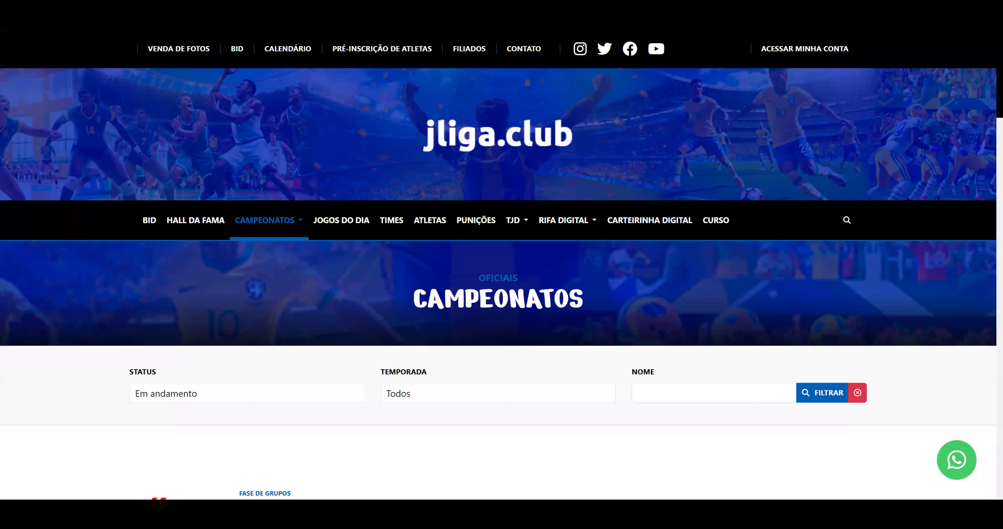
scroll(274, 191, down, 5)
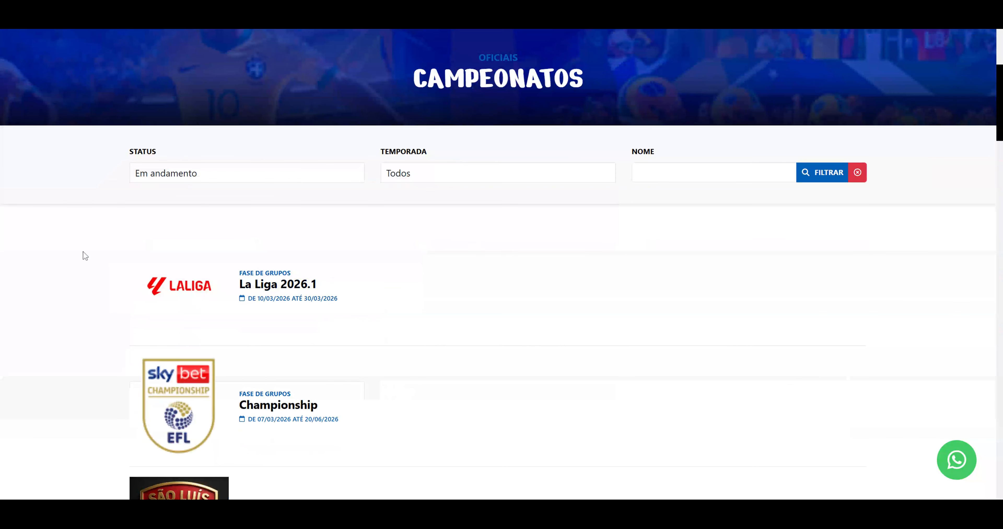
scroll(85, 256, down, 8)
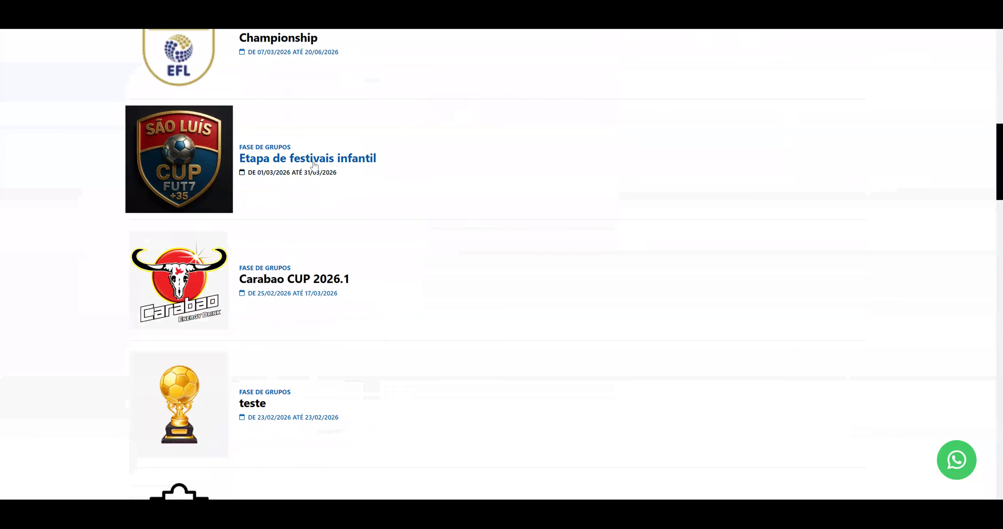
Open the "Etapa de festivais infantil" championship and examine its group standings, first-round matches and statistics rankings.
click(156, 182)
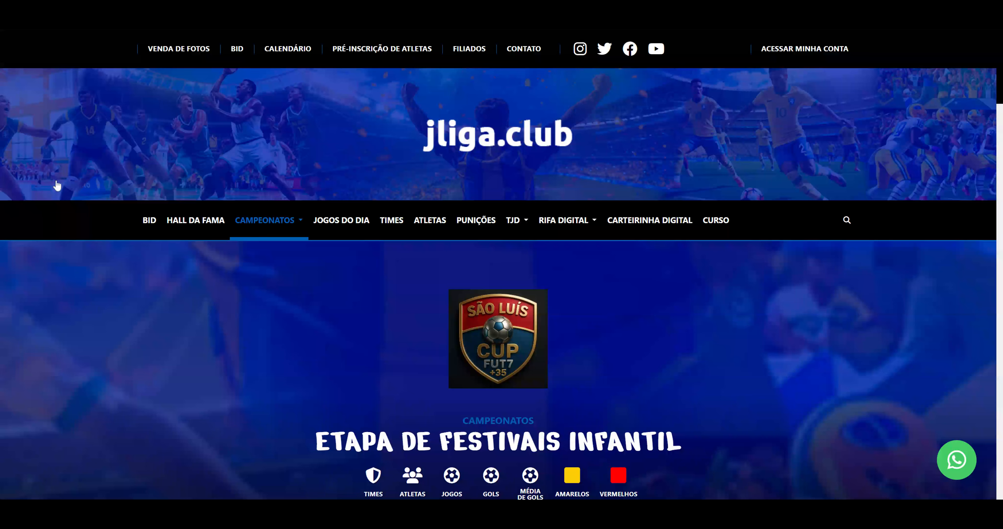
scroll(77, 182, down, 8)
scroll(482, 187, down, 5)
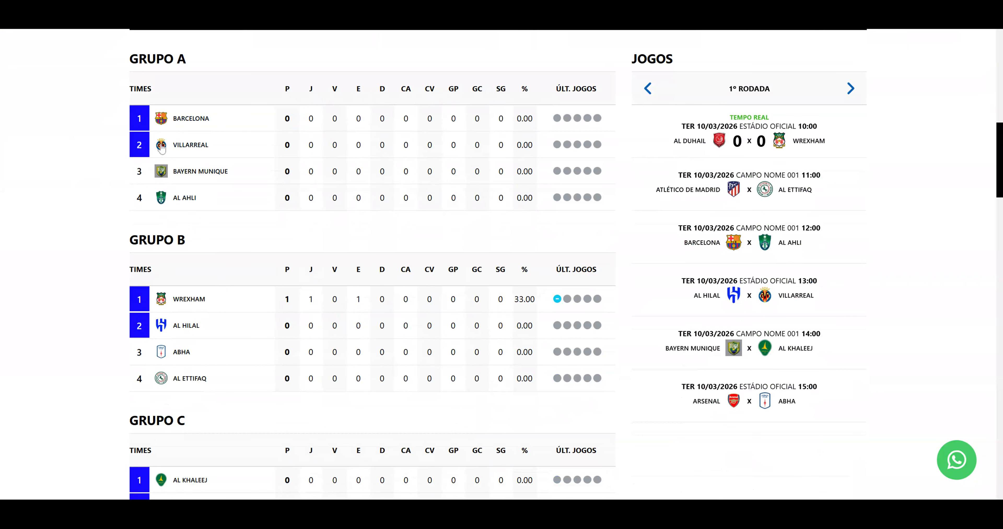
scroll(104, 206, down, 13)
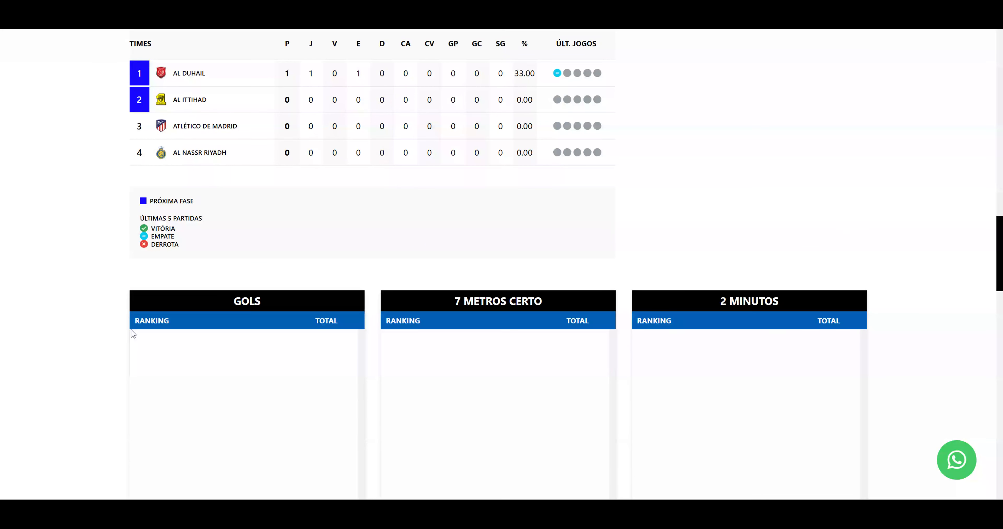
scroll(81, 274, up, 20)
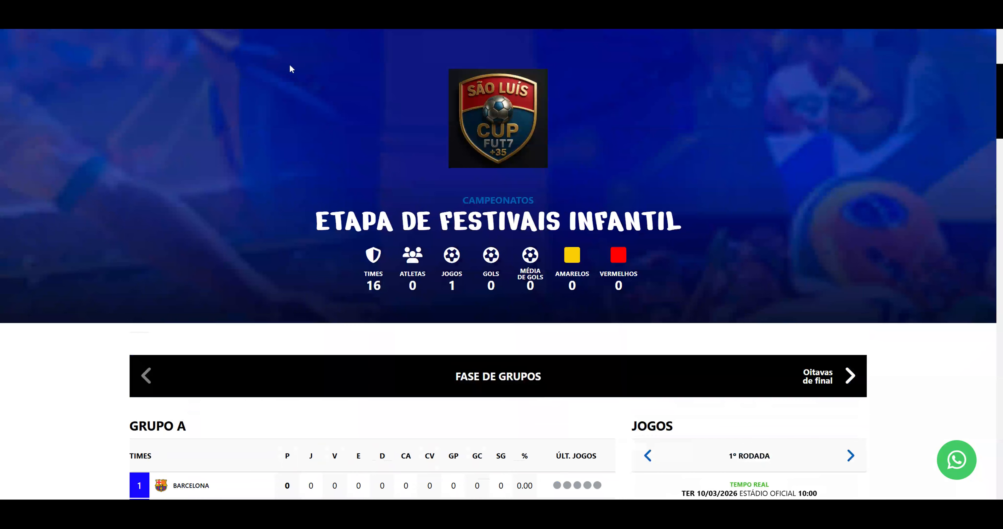
Go back to the championships list and open Futebol 7 to examine its final placings, championship selection, standings and top scorers.
key(alt+Left)
scroll(305, 262, down, 5)
scroll(307, 263, down, 5)
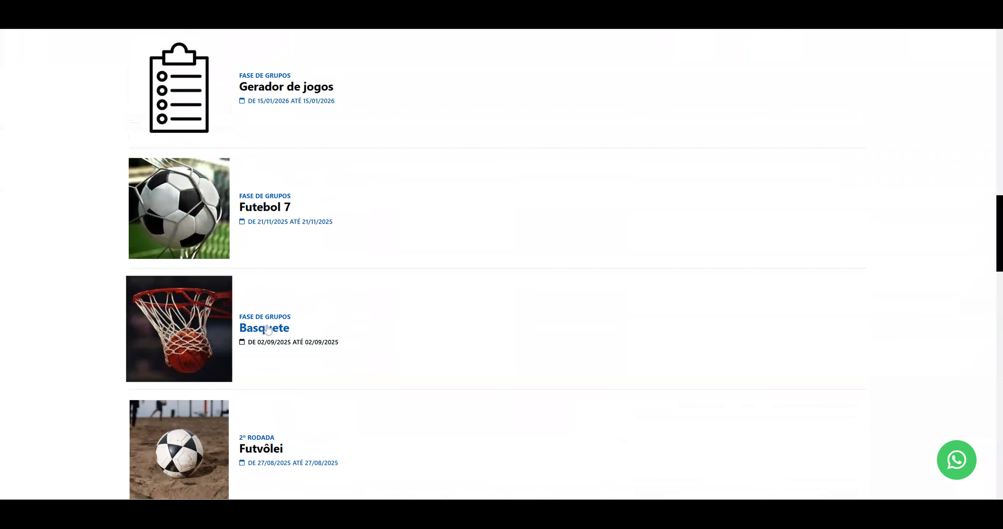
scroll(269, 353, down, 3)
scroll(288, 179, up, 2)
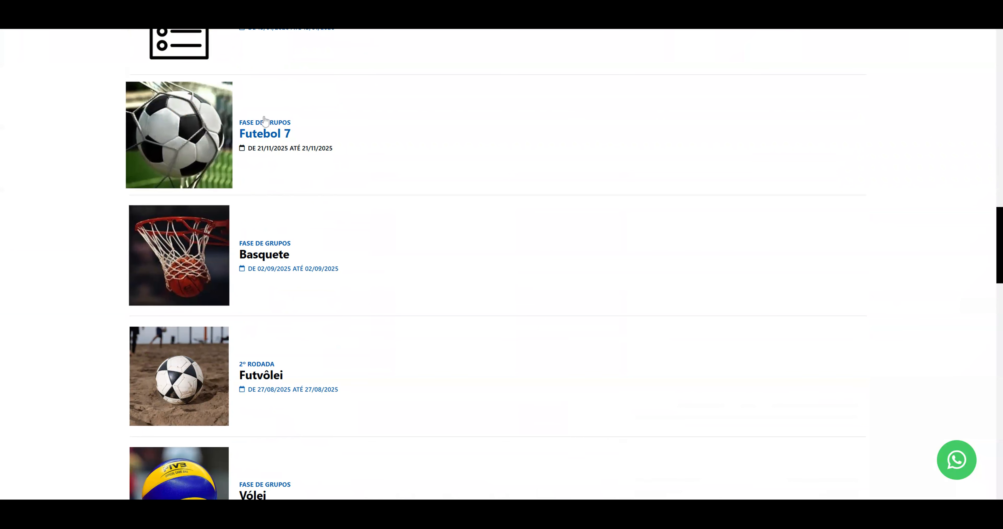
click(591, 100)
scroll(261, 237, down, 20)
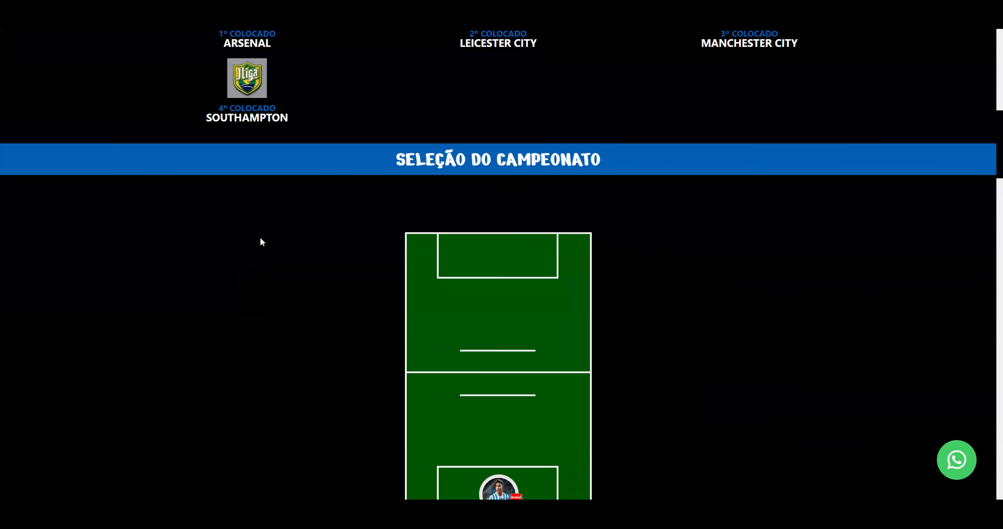
scroll(264, 261, down, 2)
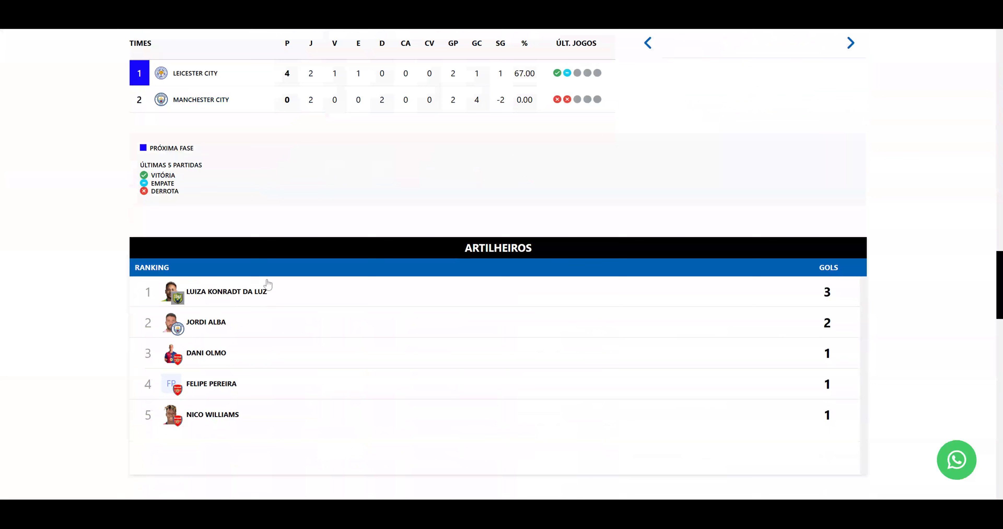
scroll(297, 240, down, 4)
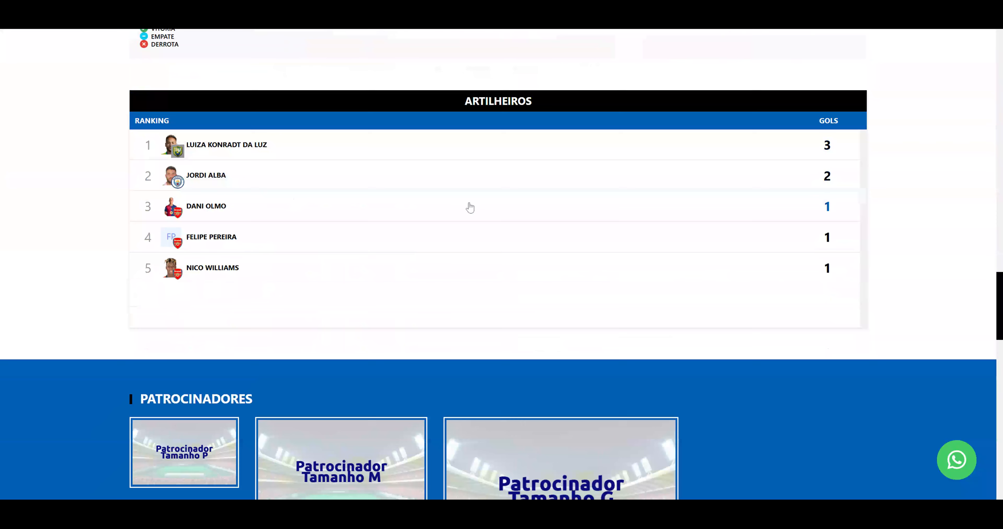
scroll(339, 179, up, 4)
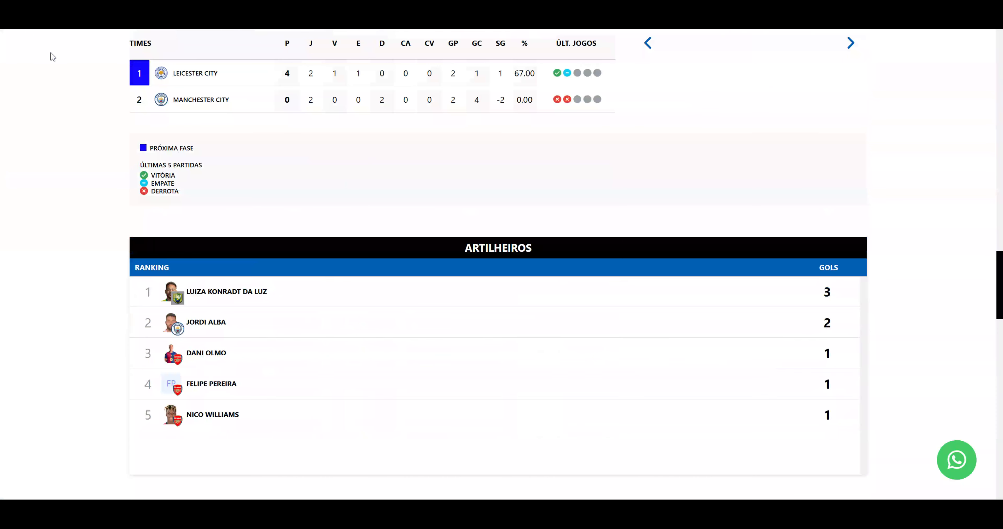
Go back to the championships list and open Basquete to examine its standings, matches and top-scorer ranking.
key(alt+Left)
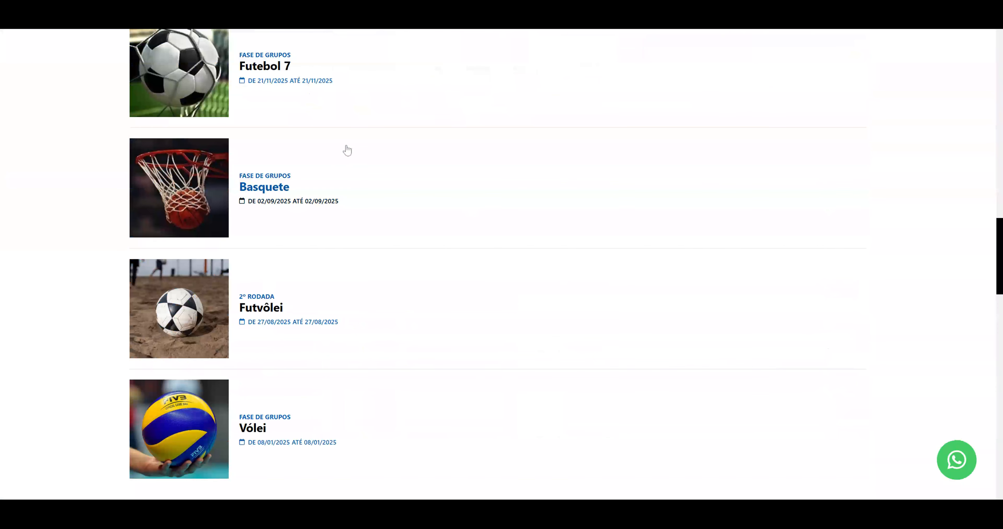
click(298, 208)
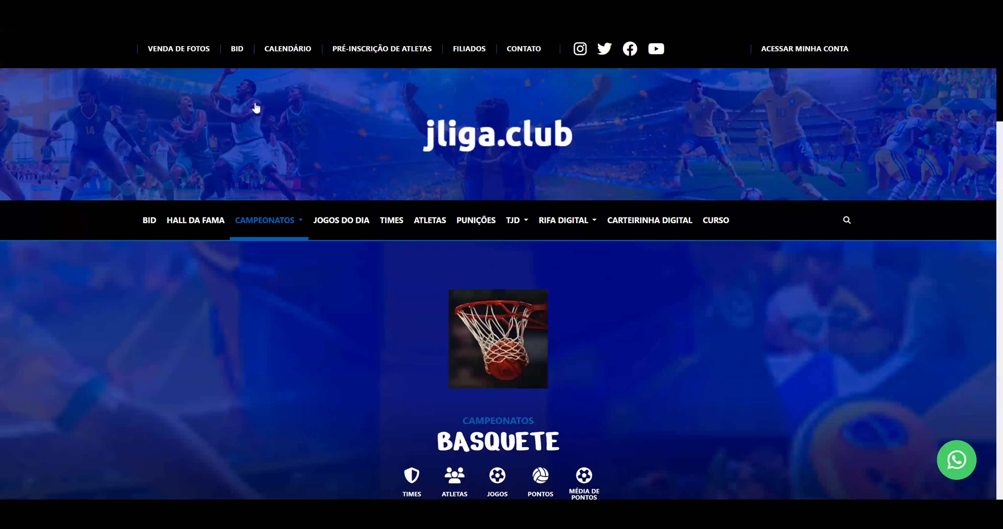
scroll(250, 212, down, 9)
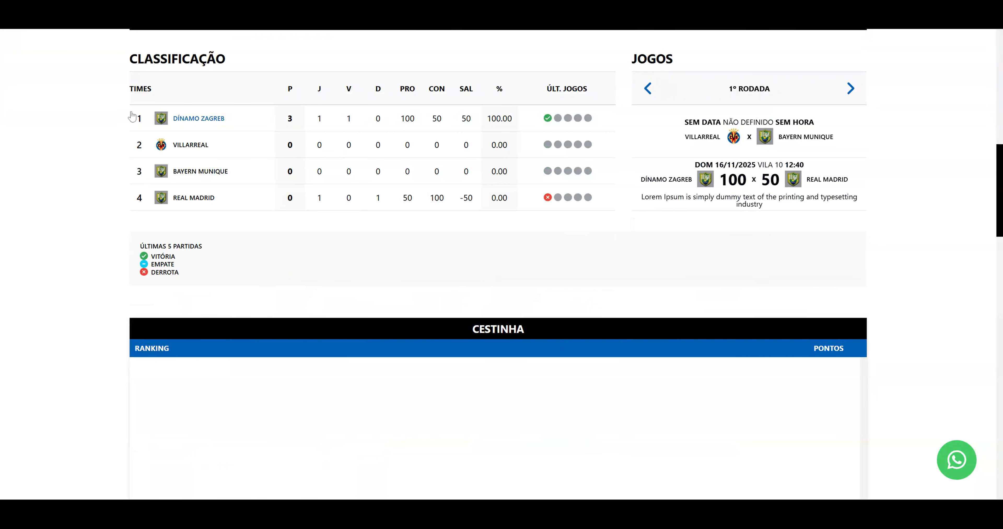
scroll(83, 71, down, 6)
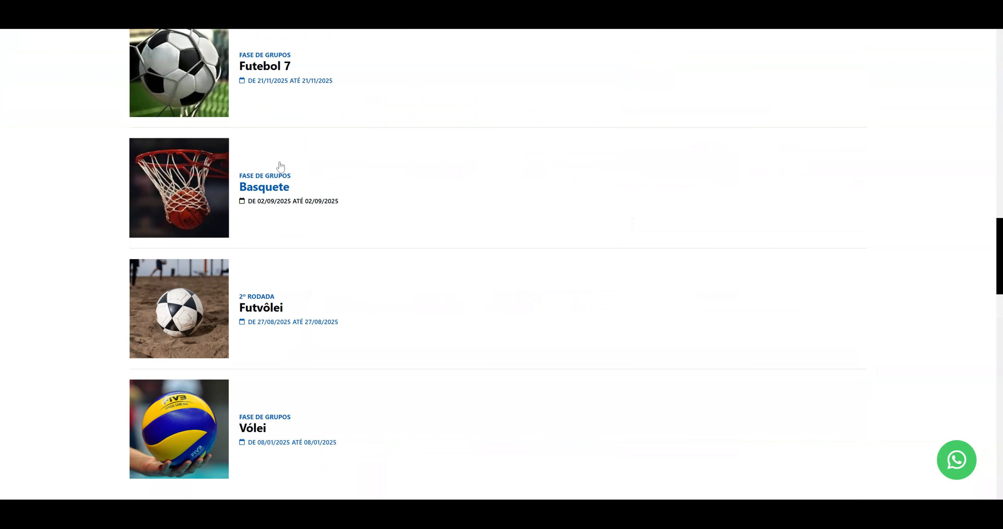
Open the Futvôlei championship and examine its winners' and losers' brackets.
scroll(277, 233, down, 2)
click(264, 236)
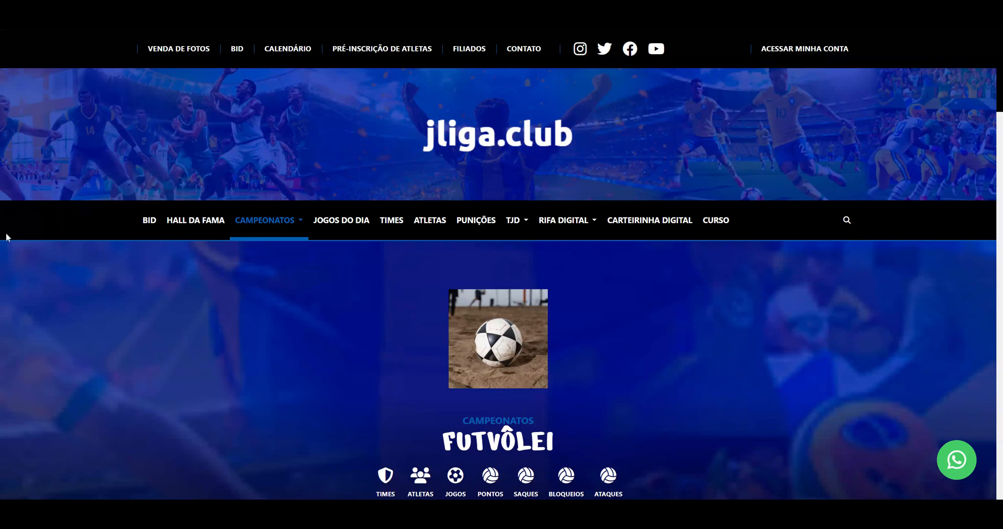
scroll(137, 259, down, 7)
scroll(133, 259, down, 5)
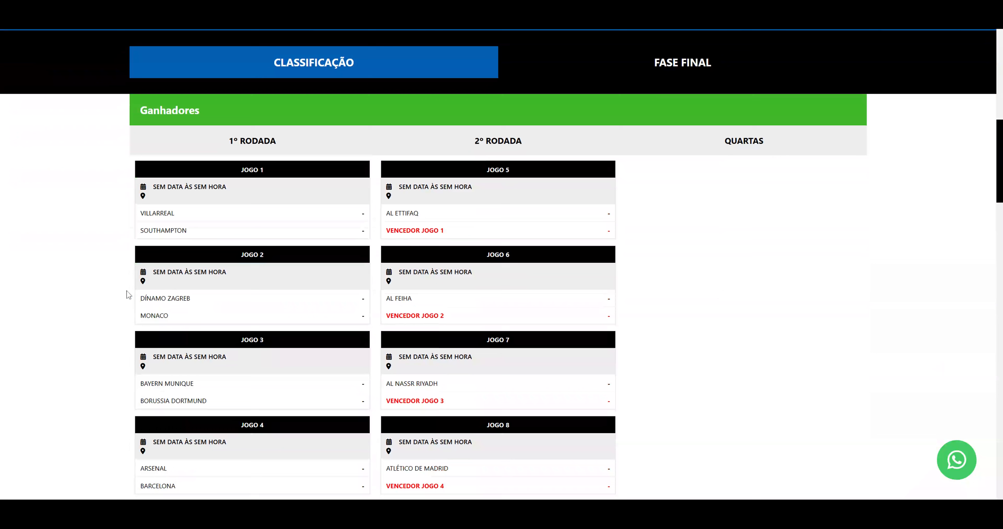
scroll(149, 117, down, 12)
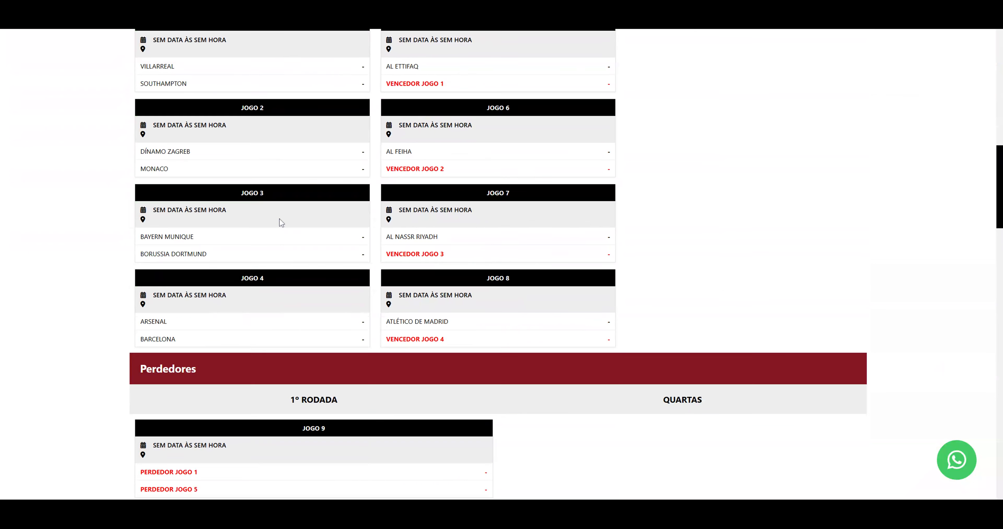
scroll(199, 268, down, 3)
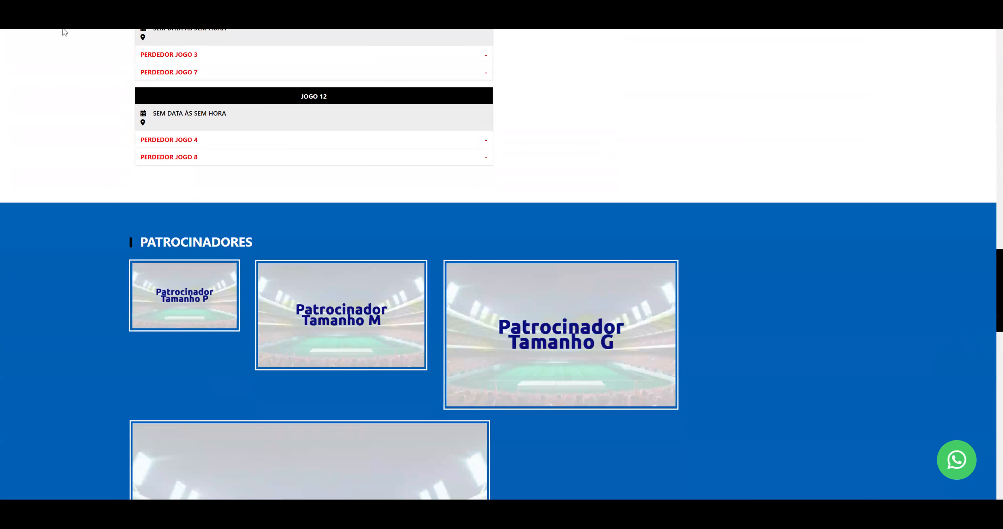
Go back to the championships list and open Vólei to examine its group standings and its points and serves rankings.
key(alt+Left)
scroll(320, 141, down, 3)
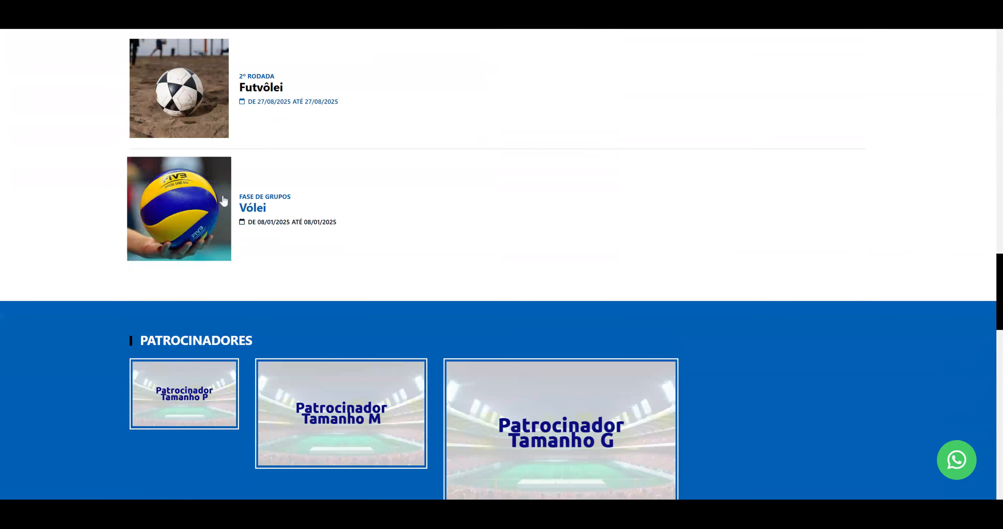
click(396, 191)
scroll(344, 136, down, 9)
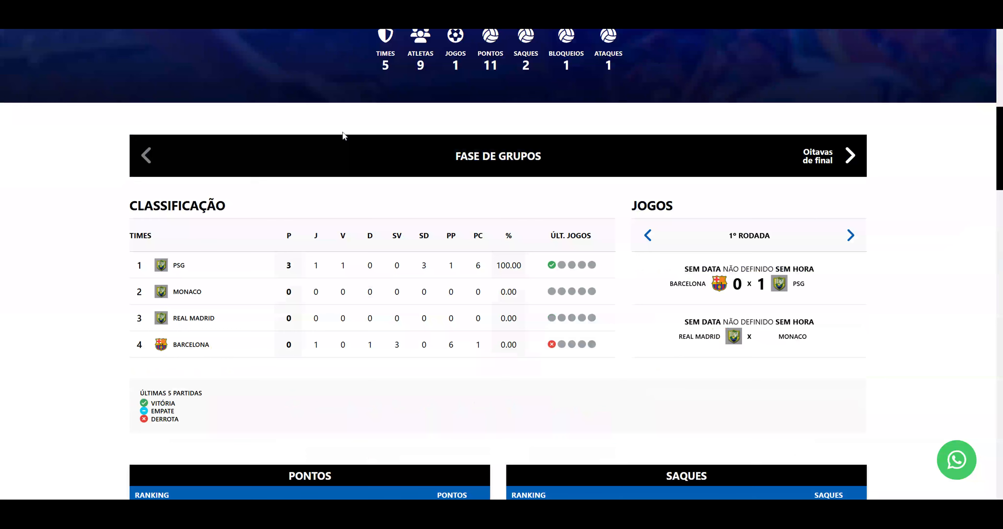
scroll(101, 284, down, 5)
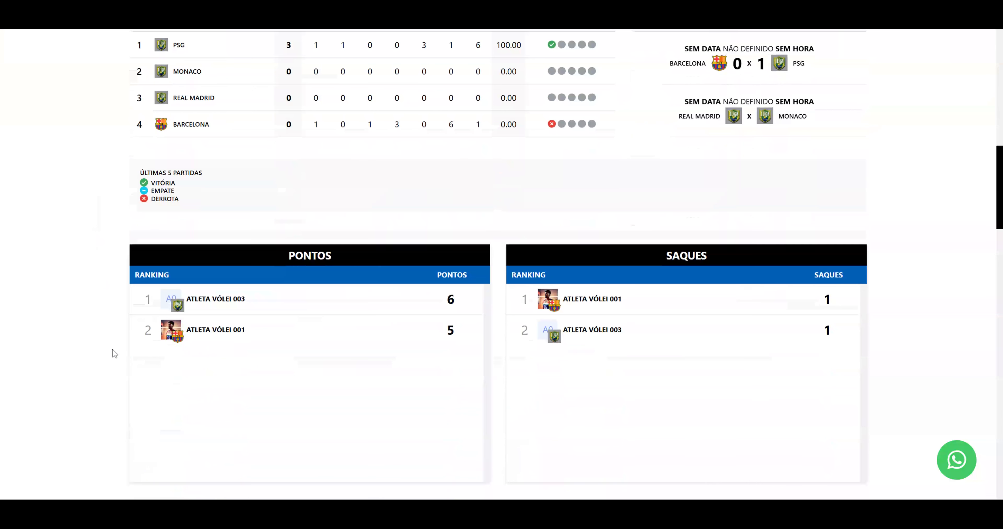
scroll(851, 102, up, 5)
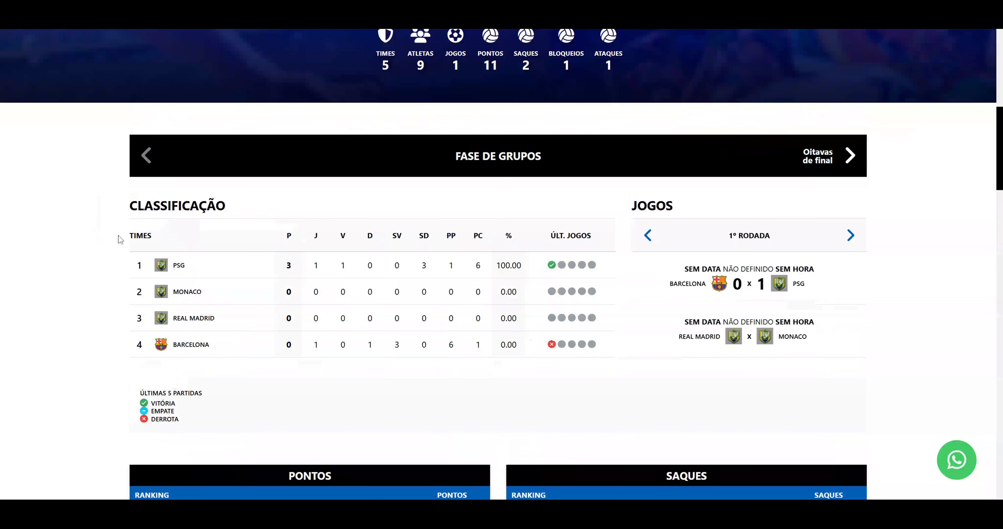
Browse the Vólei group-stage matches through the following rounds and return to the first round.
click(847, 235)
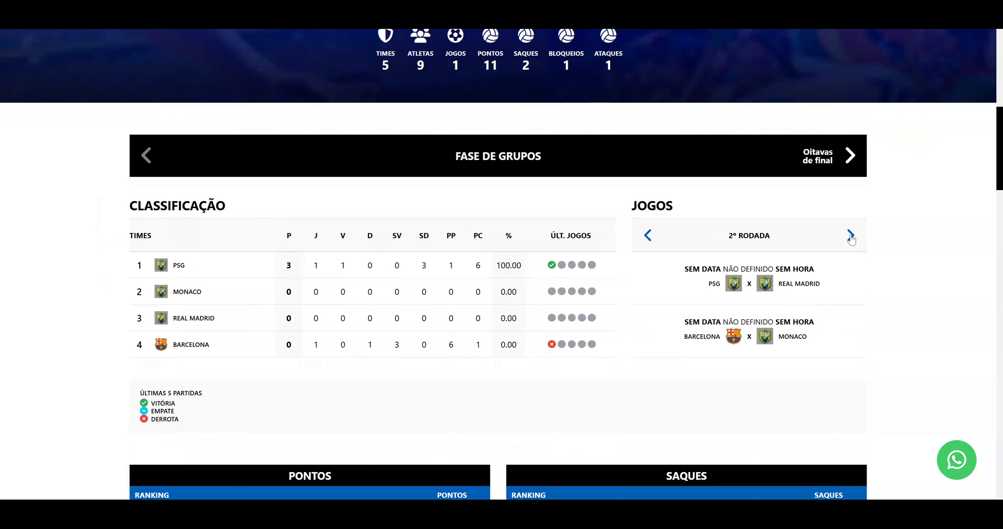
click(851, 239)
click(648, 238)
click(648, 238)
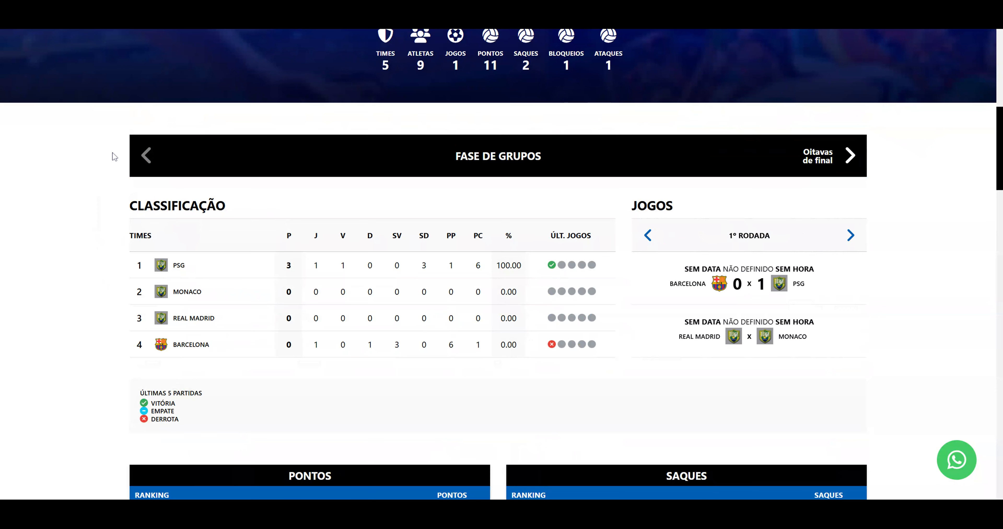
scroll(92, 242, down, 5)
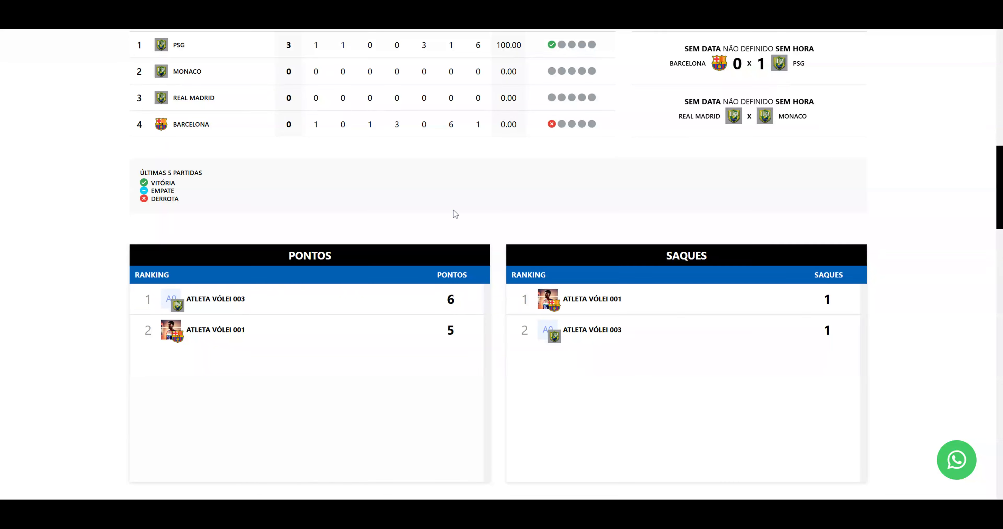
Open the teams directory and go to Barcelona's team page.
scroll(340, 308, up, 15)
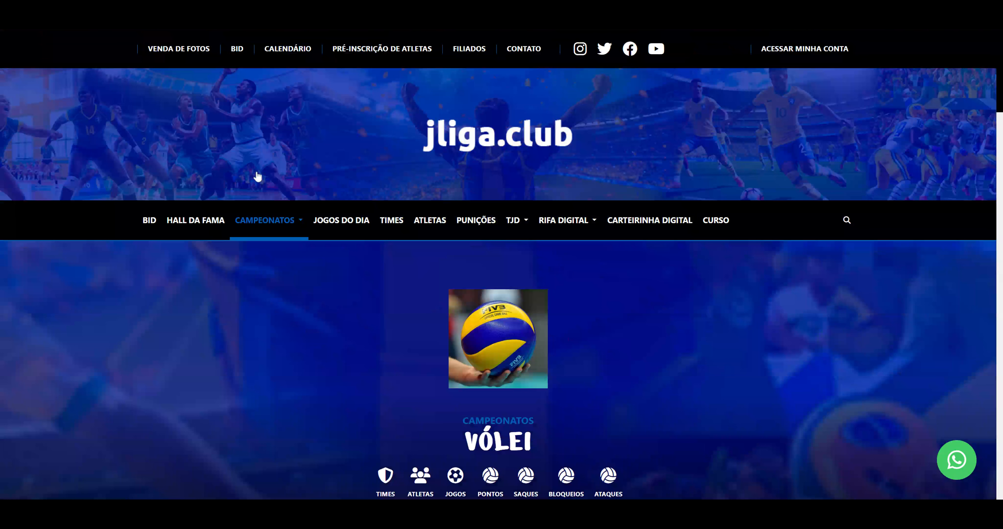
mouse_move(296, 217)
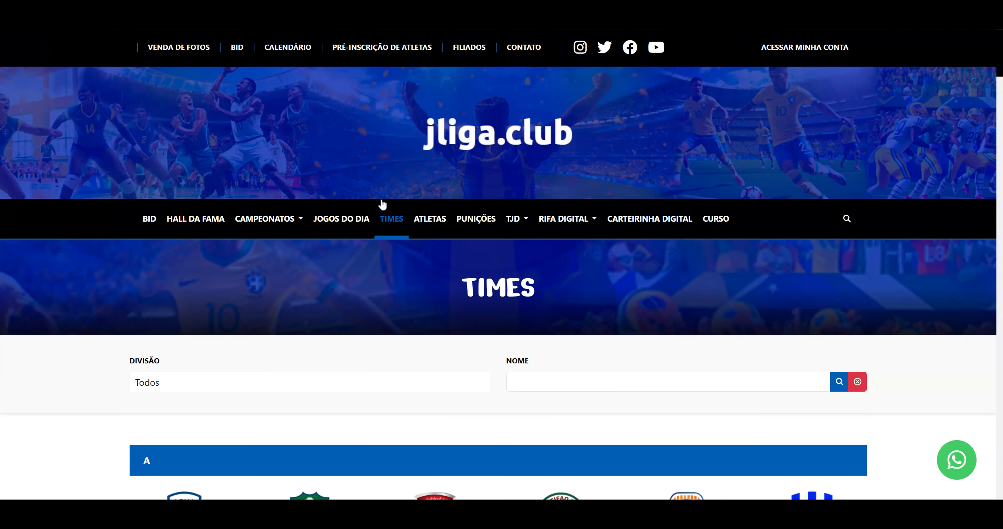
scroll(242, 197, down, 8)
scroll(87, 283, down, 3)
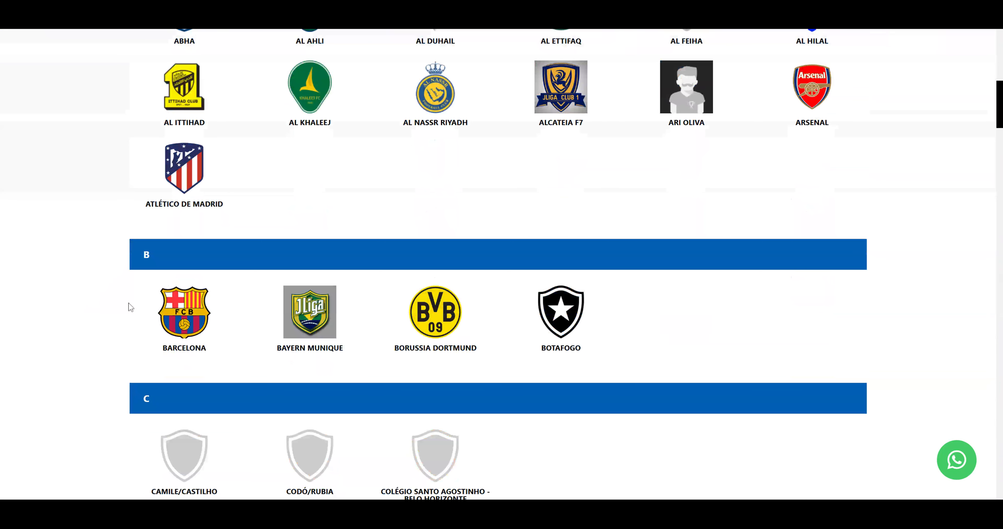
click(204, 321)
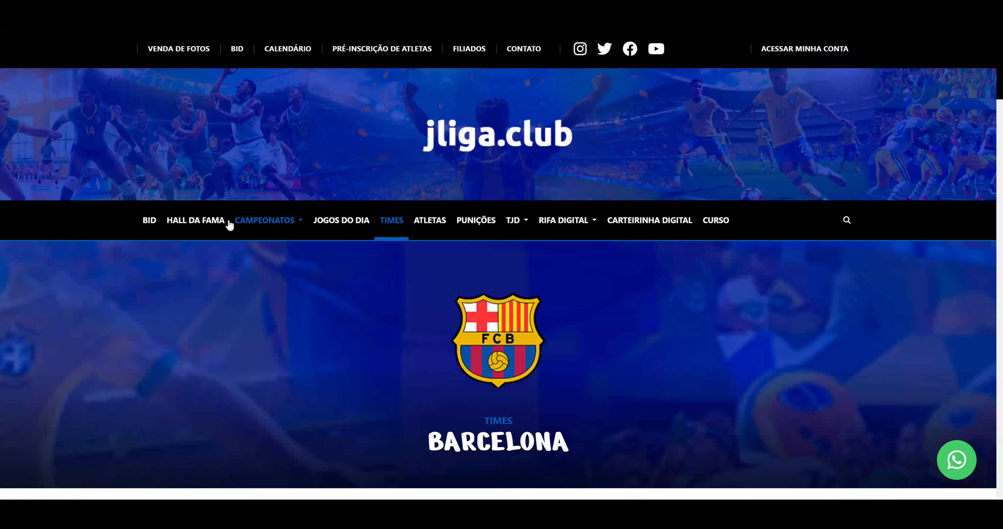
Examine Barcelona's team details, competitions played, official and friendly match statistics, current squad and games.
scroll(230, 227, down, 10)
scroll(147, 377, down, 3)
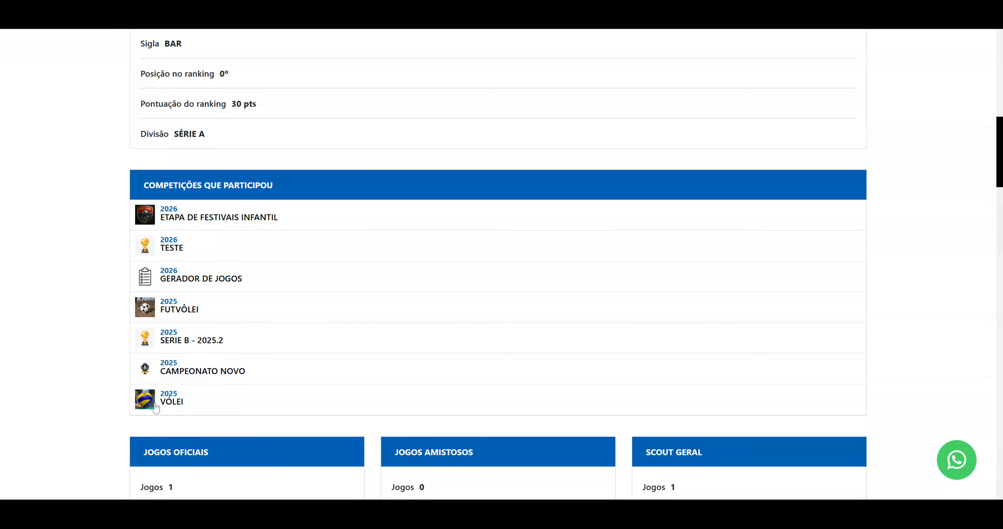
scroll(113, 360, down, 5)
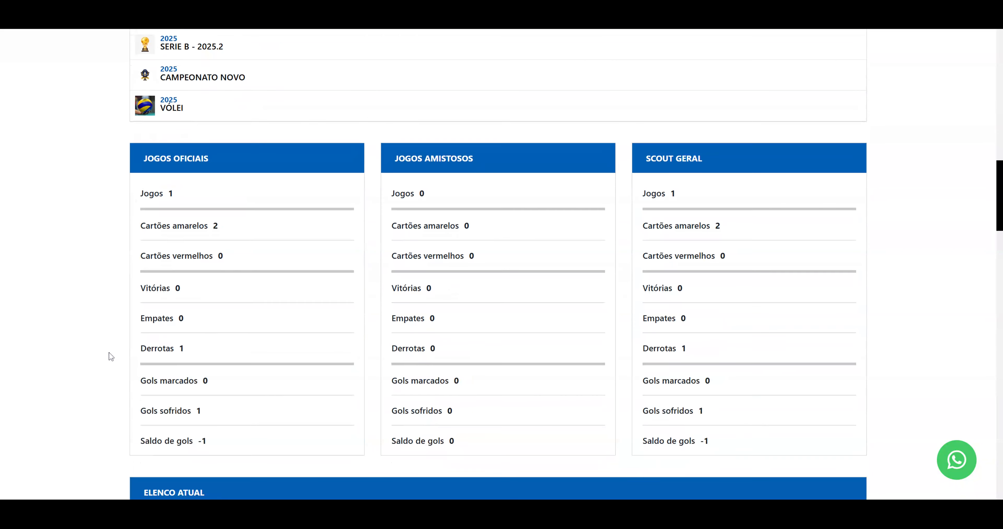
scroll(110, 352, down, 5)
scroll(108, 350, down, 5)
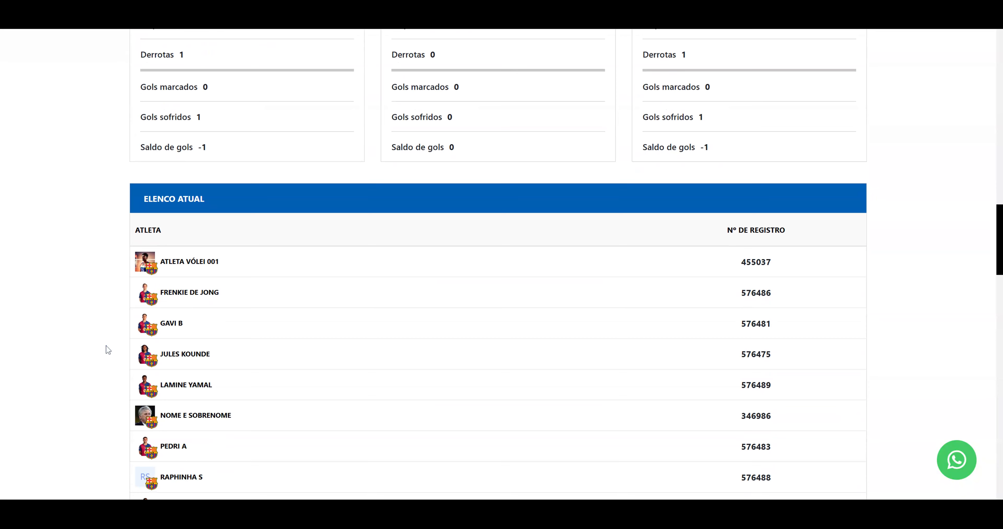
scroll(410, 405, down, 5)
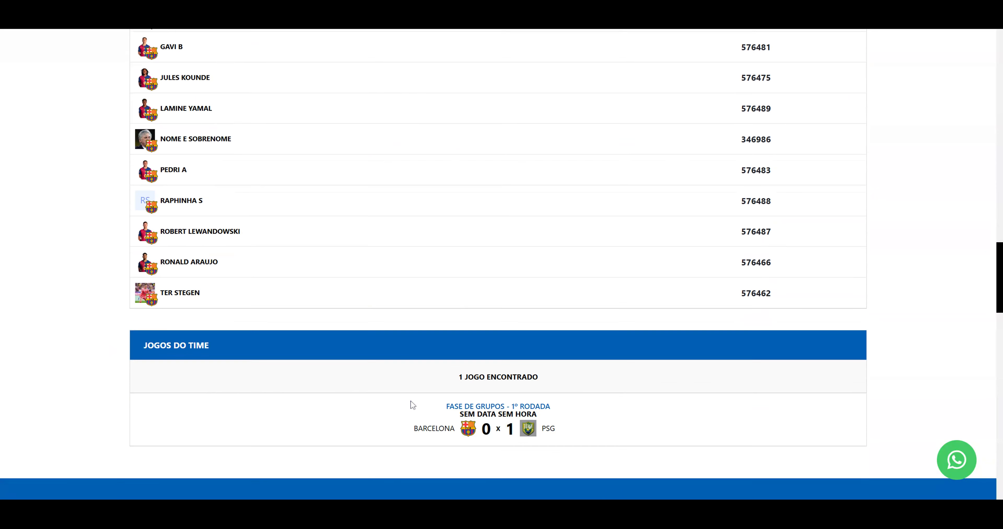
scroll(411, 400, up, 15)
scroll(416, 407, down, 8)
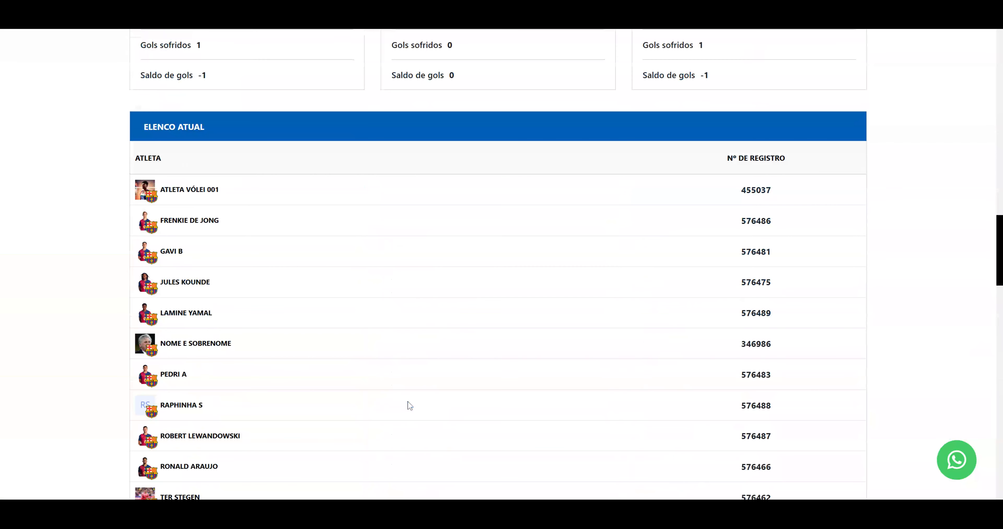
Open the athletes page and search for "Valverde" by name.
scroll(407, 405, up, 20)
click(439, 223)
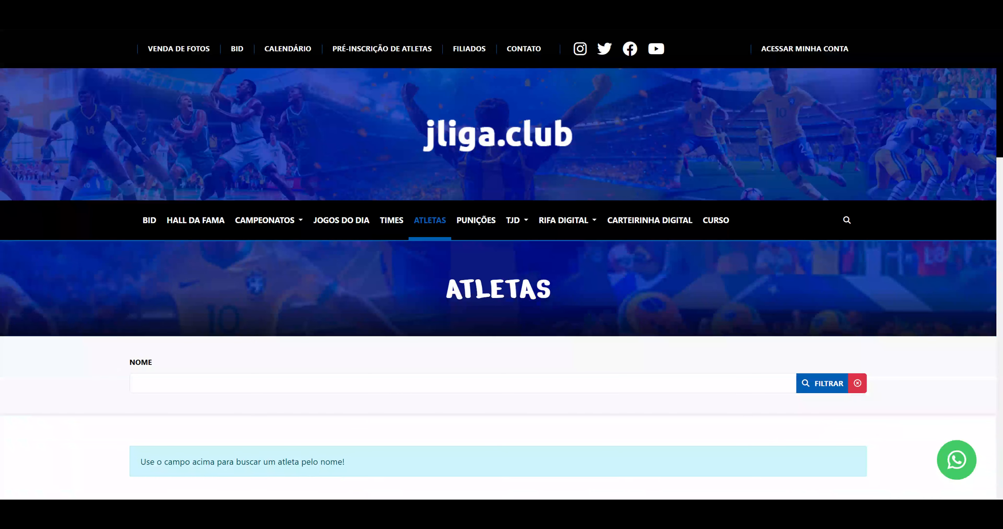
scroll(330, 290, down, 2)
click(198, 309)
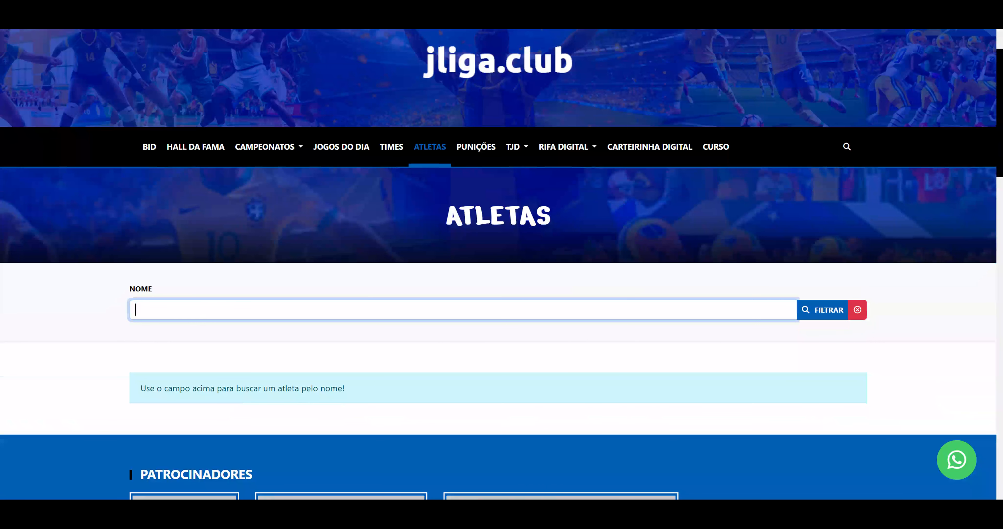
text(Valverde)
key(Return)
scroll(157, 372, down, 4)
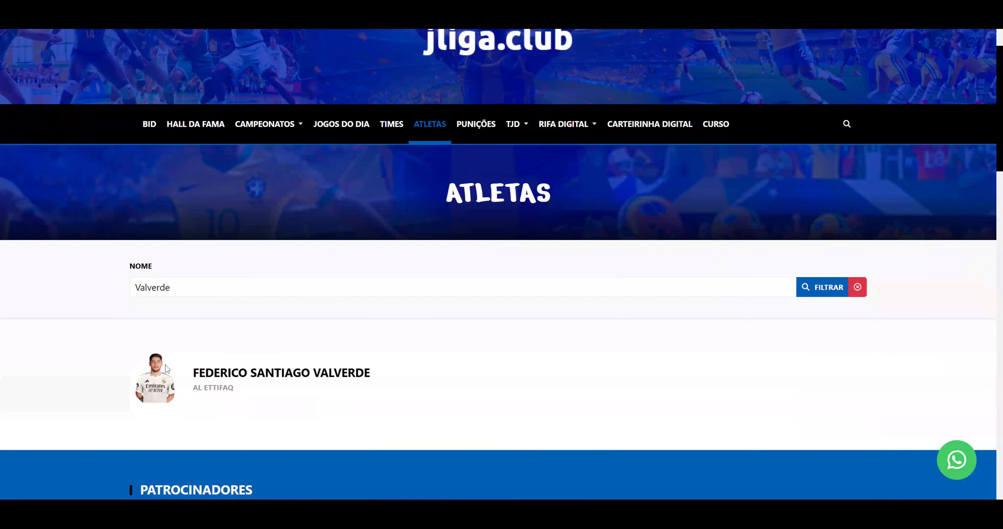
Open the found athlete's profile and examine the registration number, name, nickname and current team.
click(204, 331)
scroll(379, 247, down, 5)
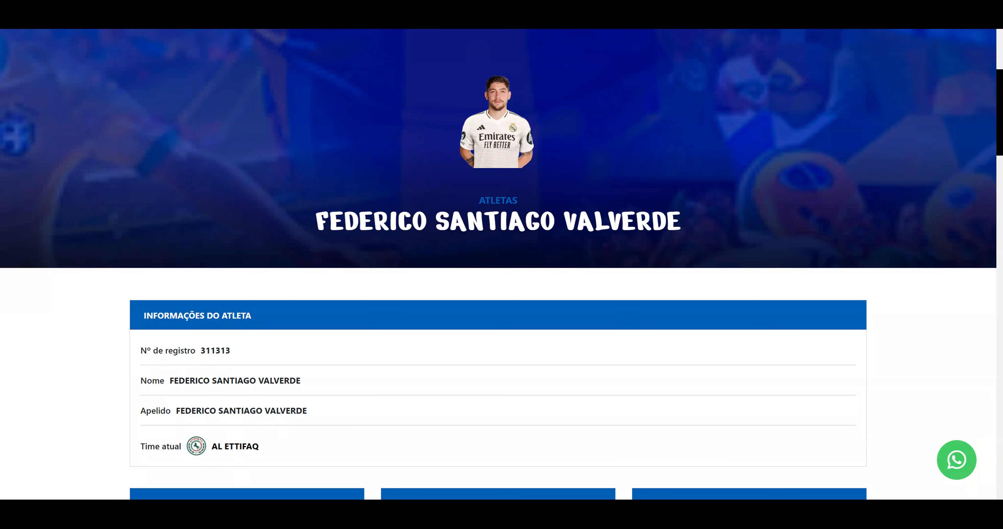
scroll(320, 171, down, 3)
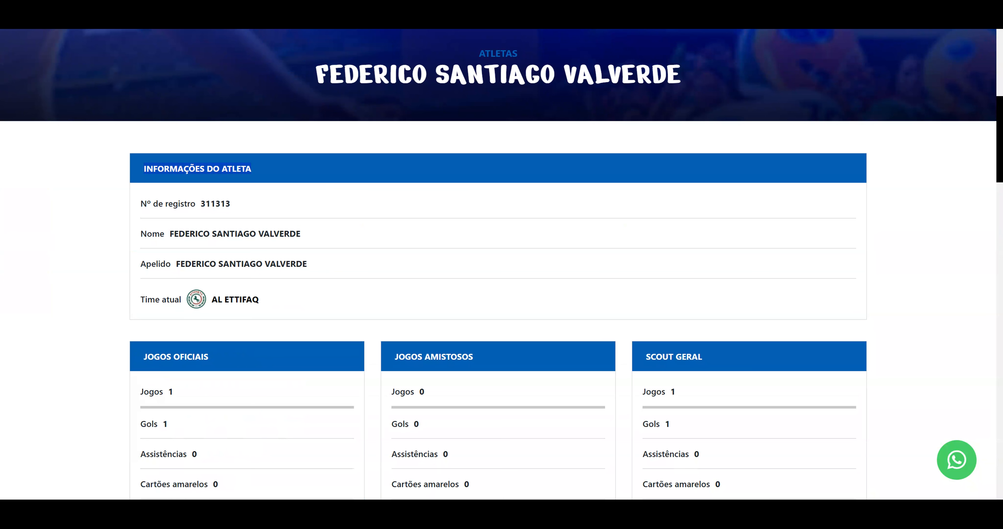
drag(169, 233, 436, 251)
click(170, 273)
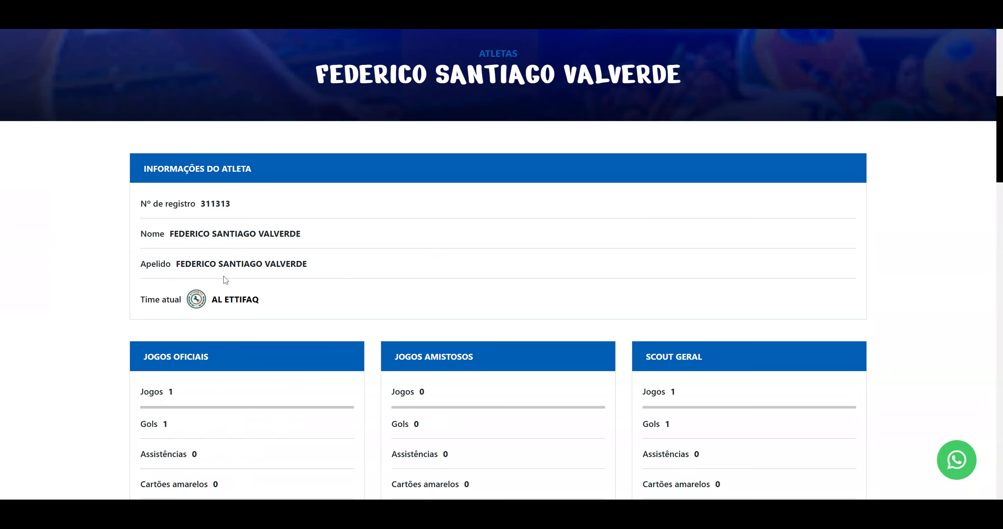
Examine the athlete's official, friendly and overall statistics, plus the seasons, competitions and games sections.
scroll(134, 280, down, 2)
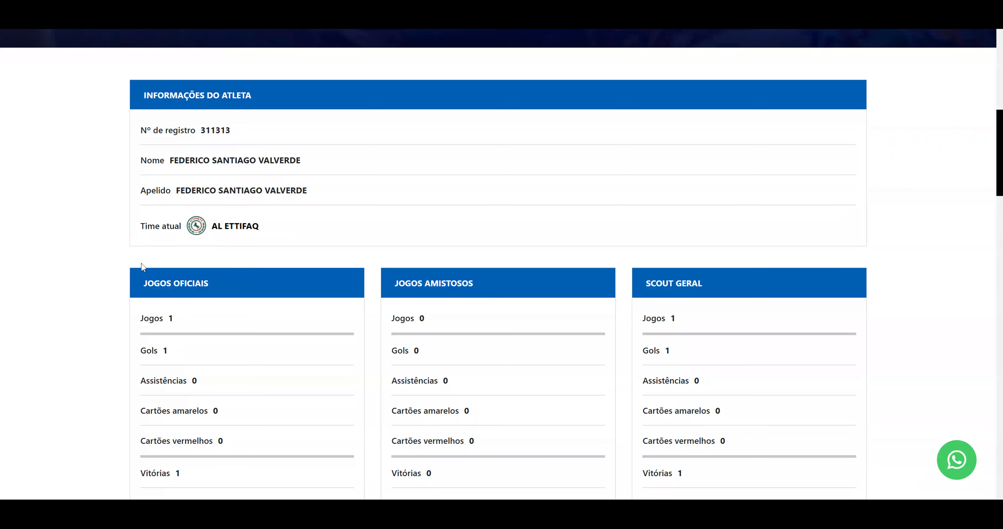
scroll(139, 261, down, 2)
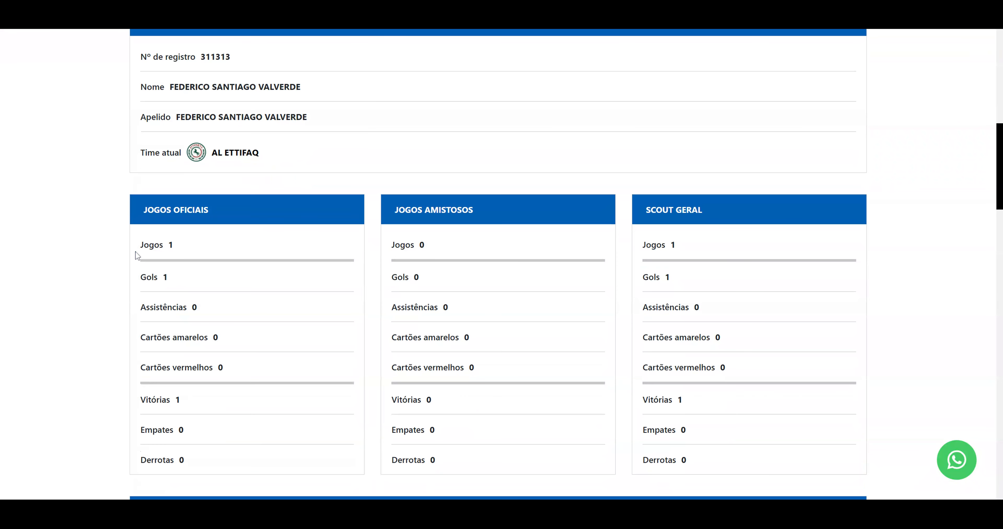
scroll(125, 259, down, 4)
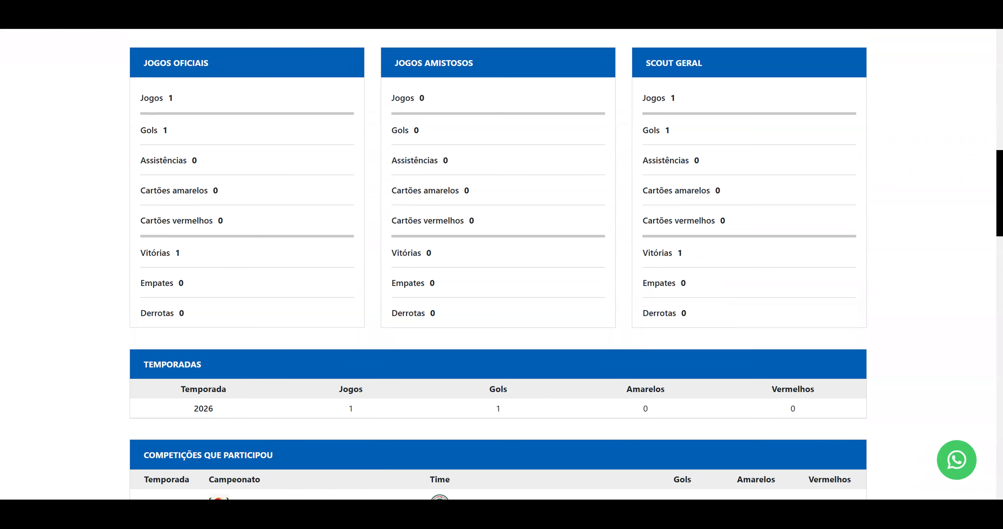
drag(154, 63, 195, 63)
scroll(342, 179, down, 4)
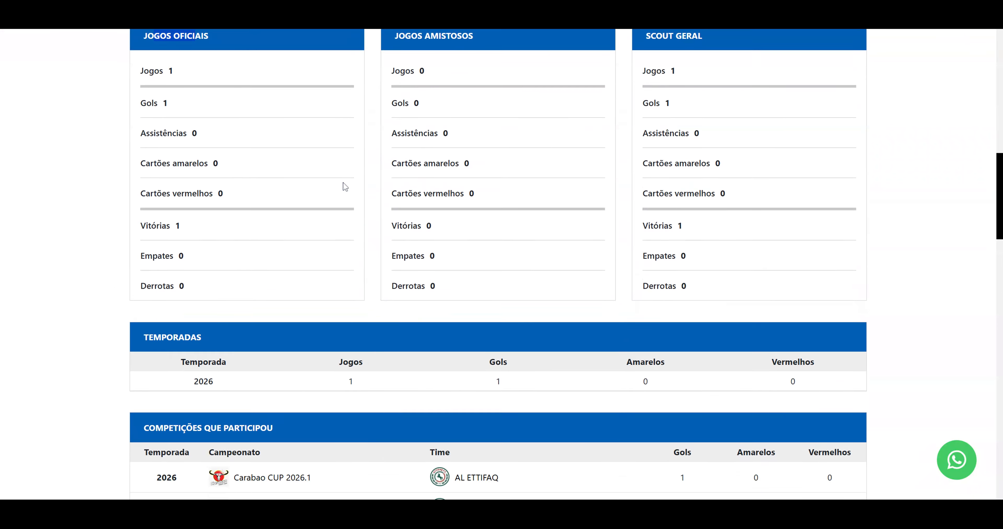
scroll(284, 249, down, 3)
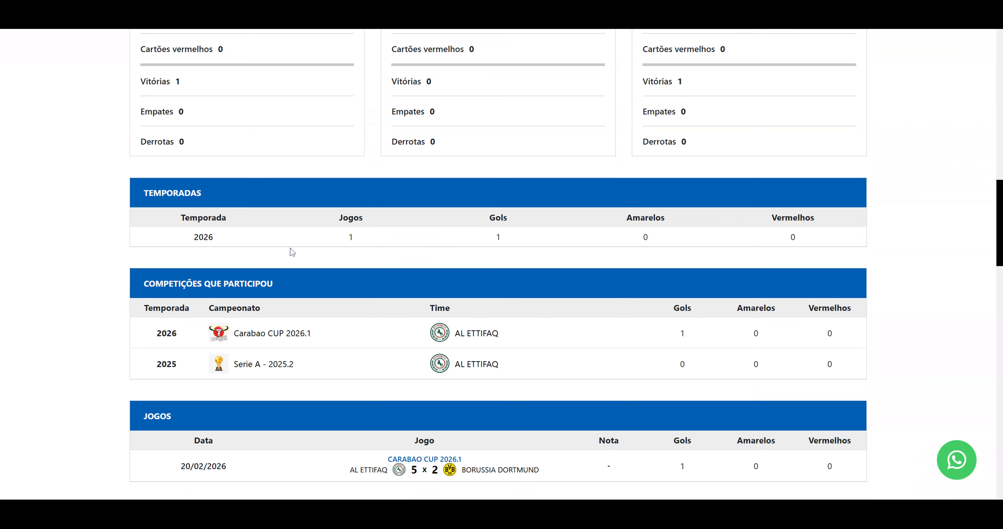
scroll(309, 267, down, 2)
scroll(492, 224, up, 7)
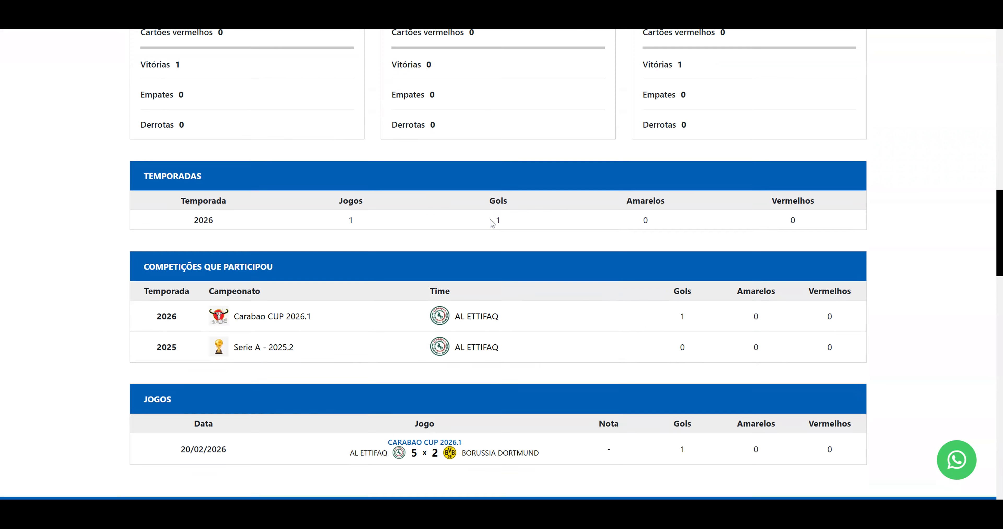
scroll(494, 224, up, 18)
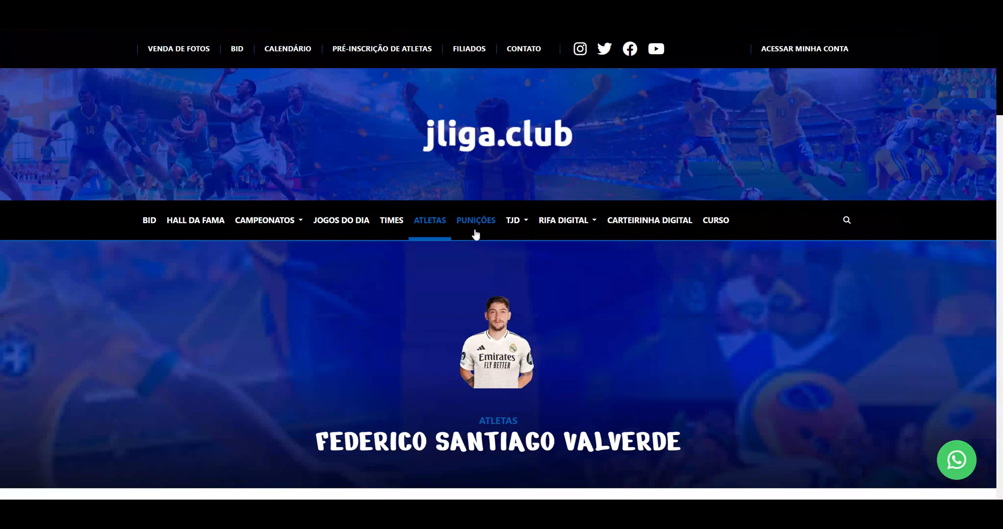
Open the Punições page and examine the active punishments of athletes and coaching staff across the championships.
scroll(436, 301, down, 4)
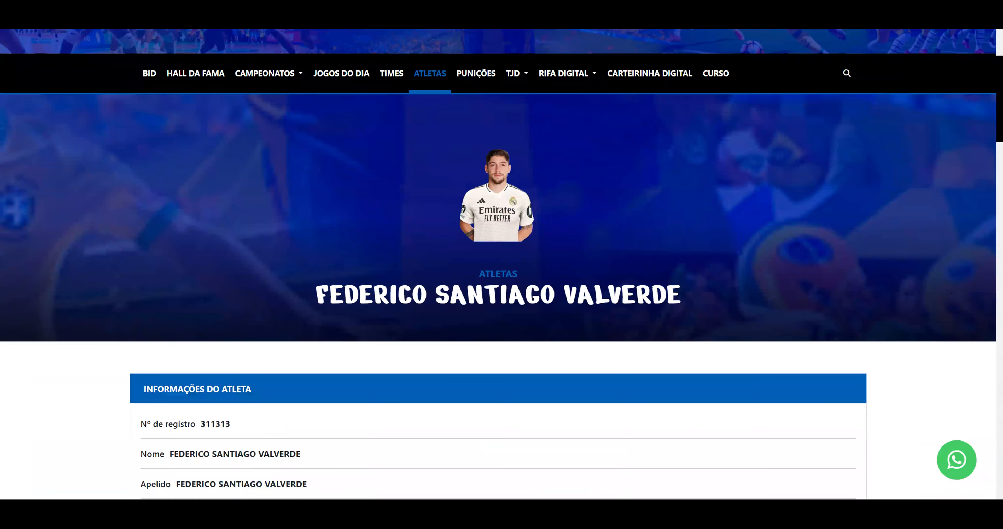
scroll(456, 210, up, 4)
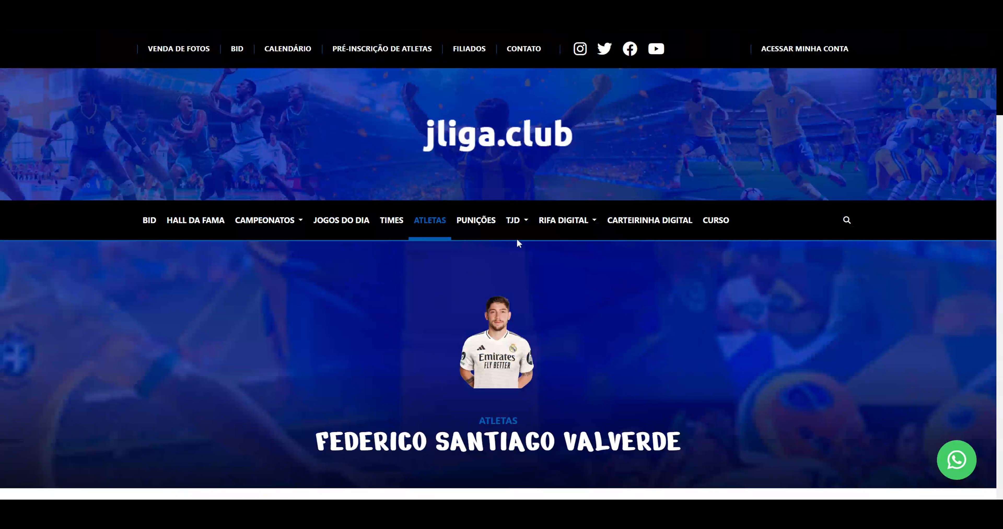
click(477, 223)
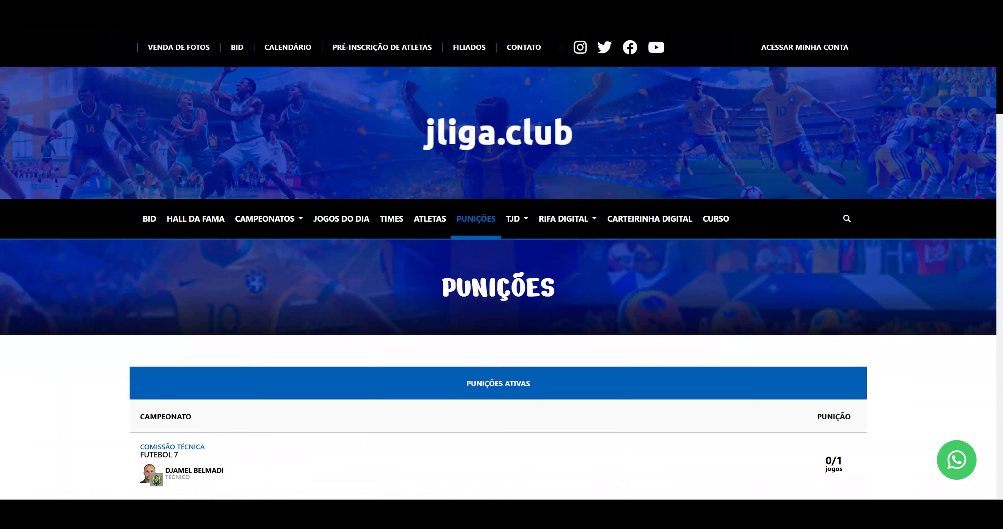
scroll(346, 271, down, 4)
scroll(347, 271, down, 4)
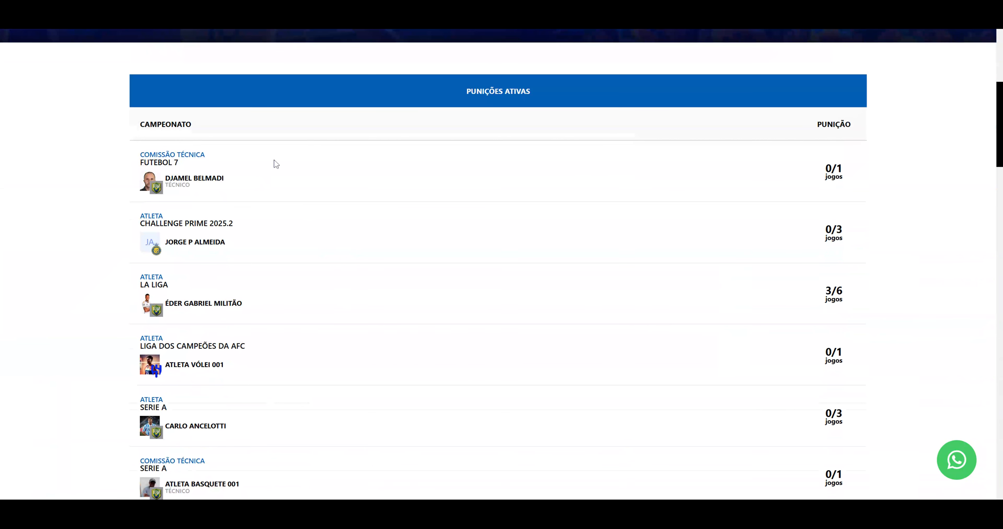
scroll(285, 171, down, 12)
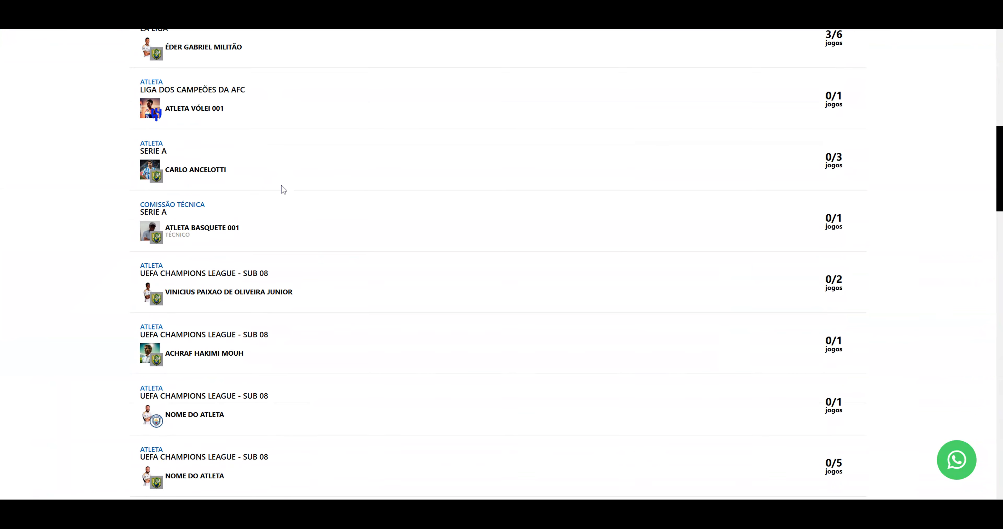
scroll(282, 189, up, 20)
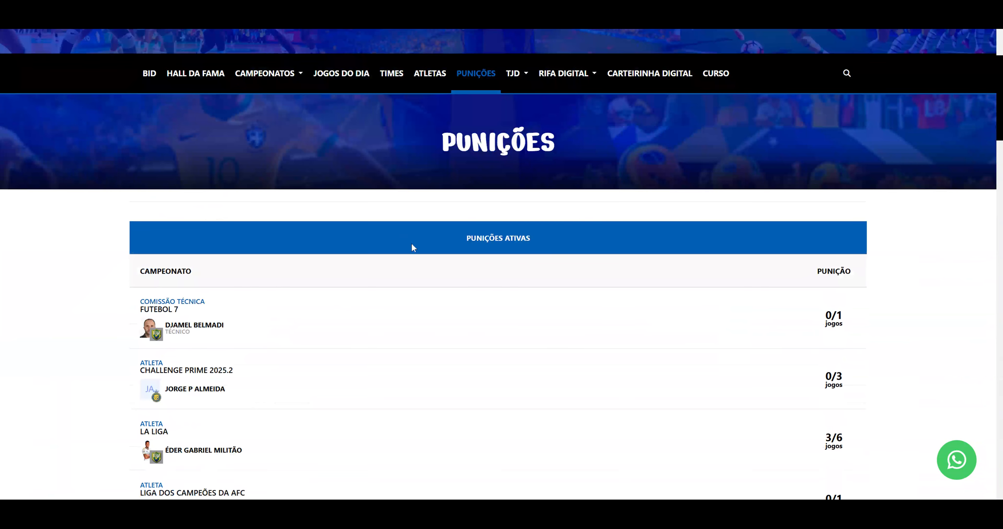
Open the Real Madrid digital raffle page and examine the listed entries, payment statuses, numbers and totals.
scroll(500, 186, up, 2)
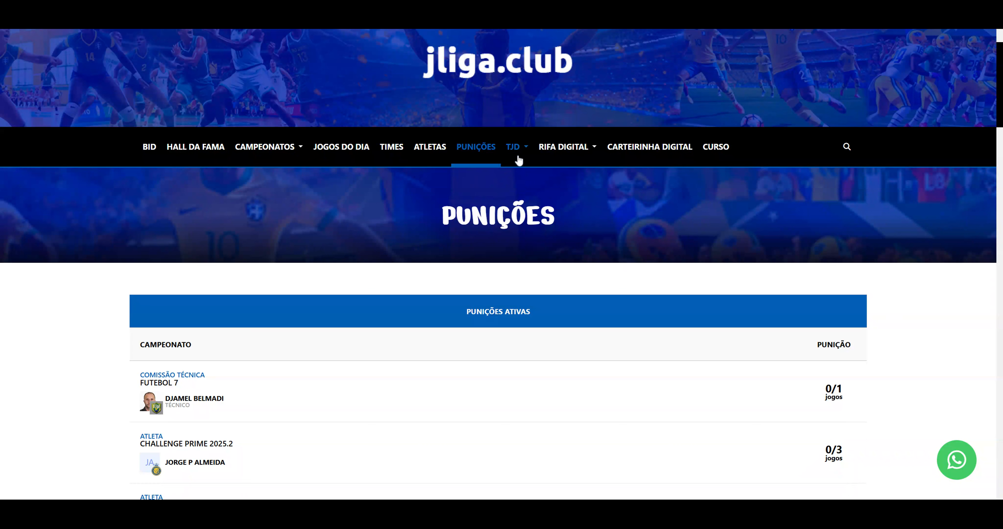
scroll(519, 161, up, 2)
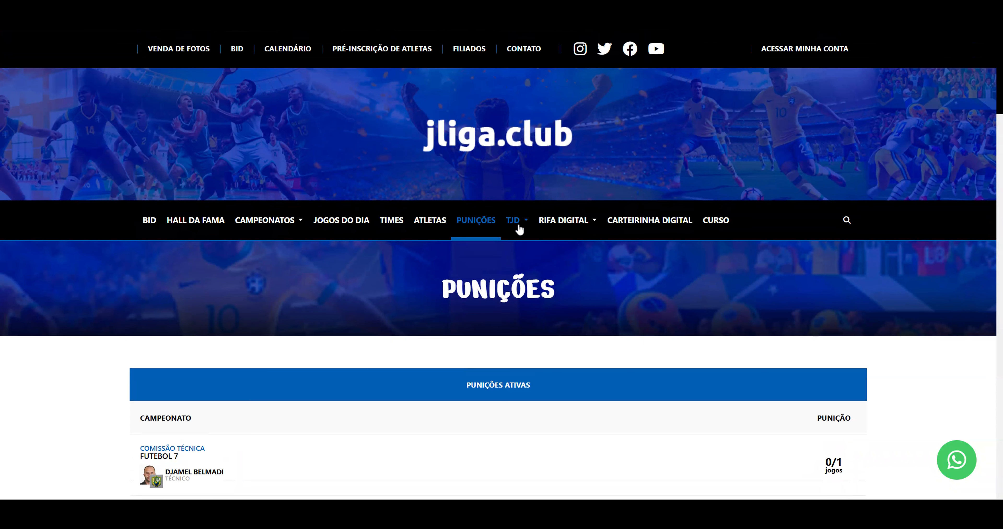
click(574, 220)
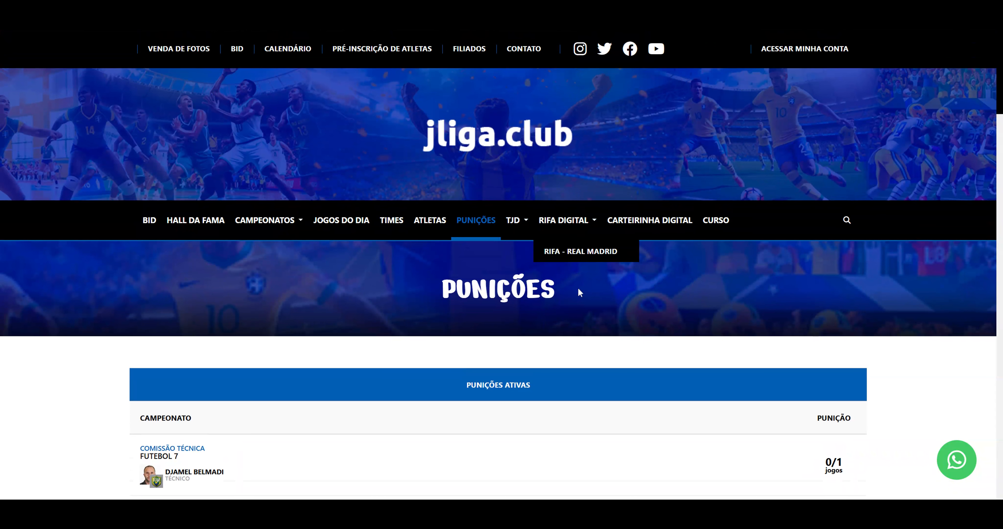
click(598, 257)
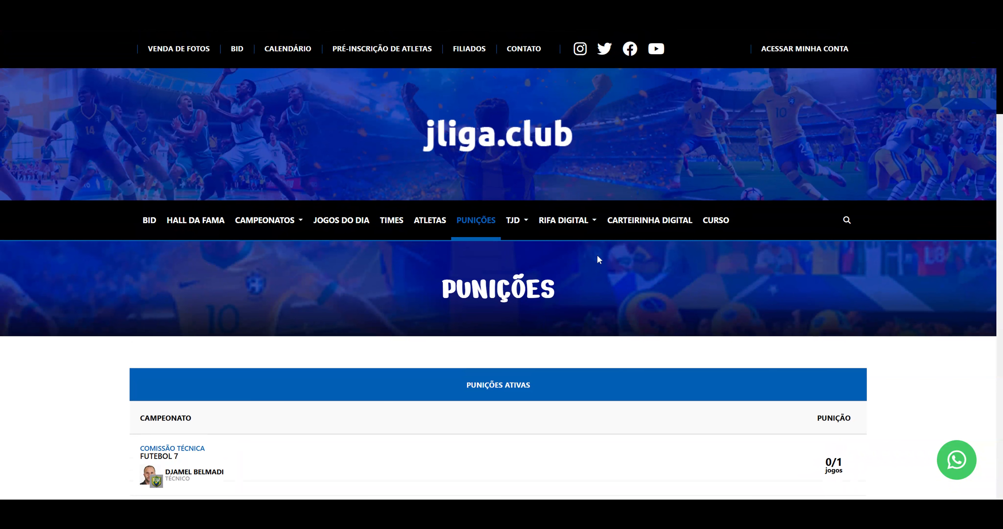
scroll(390, 306, down, 6)
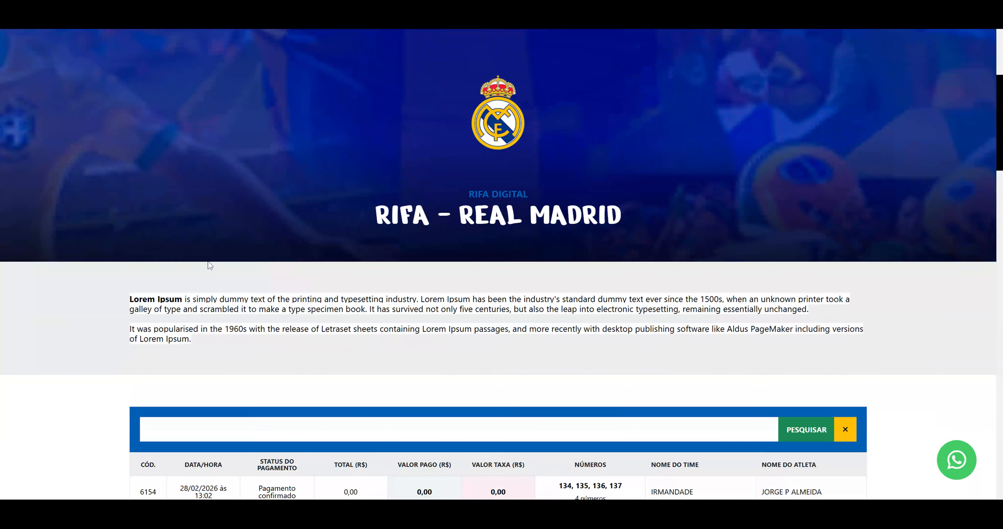
scroll(210, 265, down, 9)
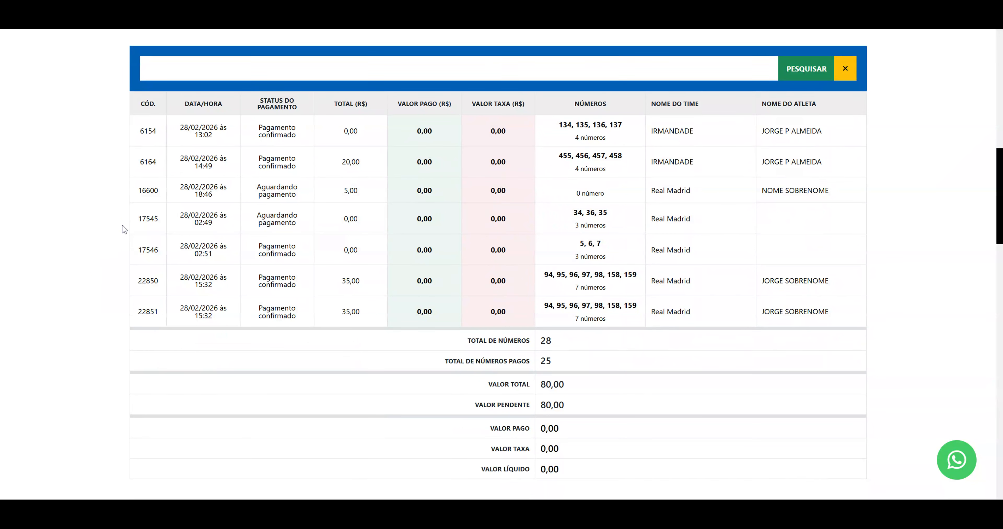
scroll(124, 233, down, 2)
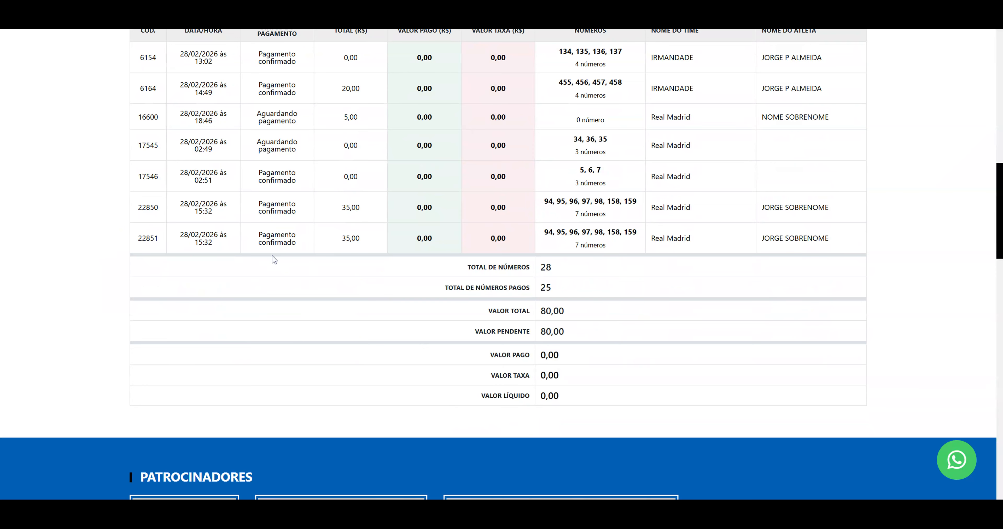
Open the Carteirinha Digital page and search for an athlete by the name "Valverde".
scroll(274, 259, up, 10)
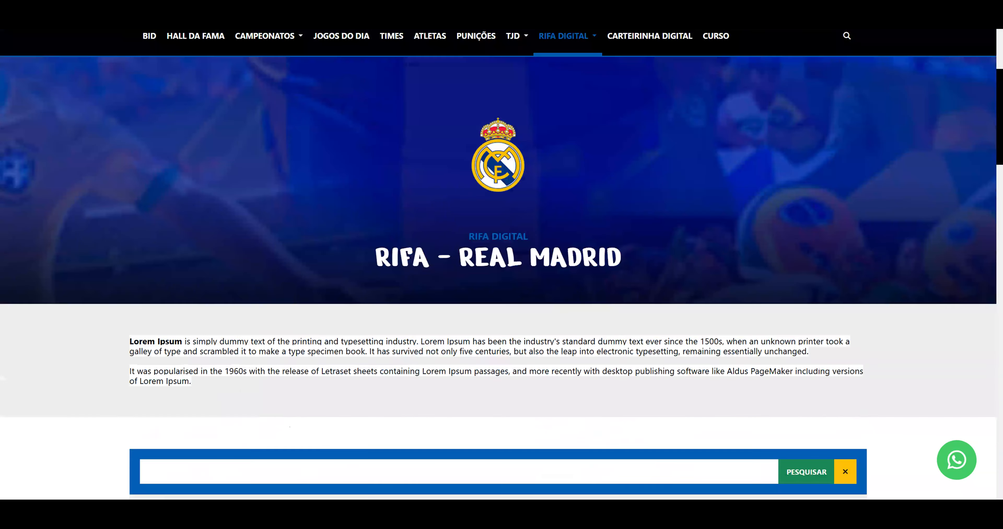
scroll(508, 236, up, 2)
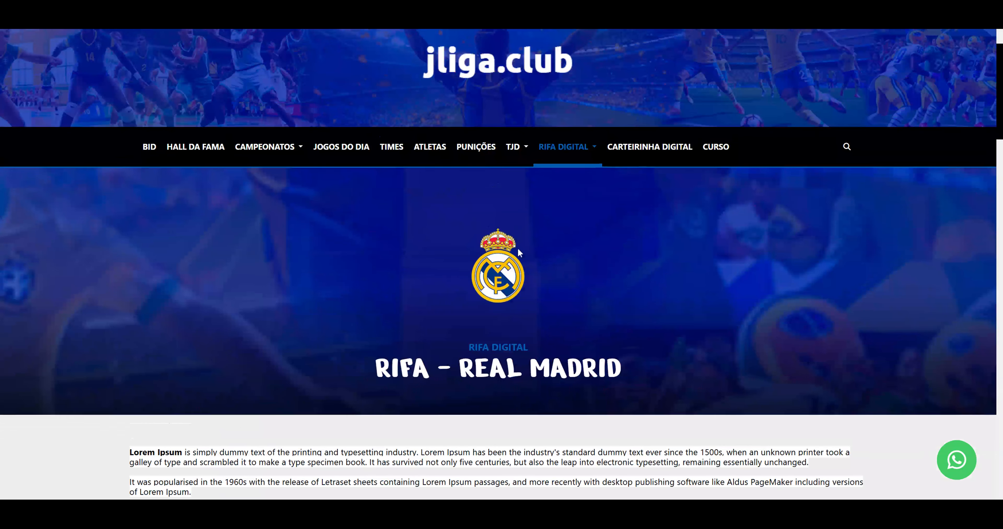
scroll(533, 268, up, 2)
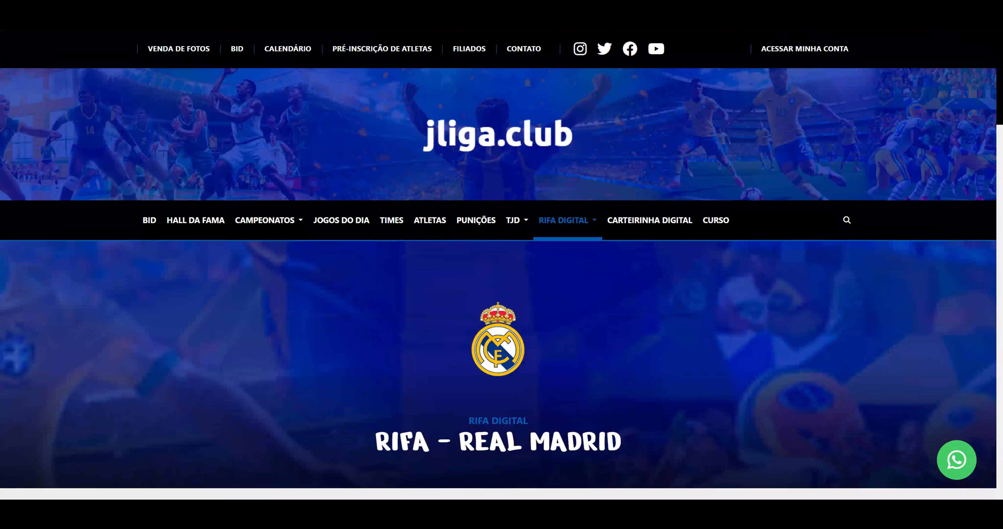
click(638, 226)
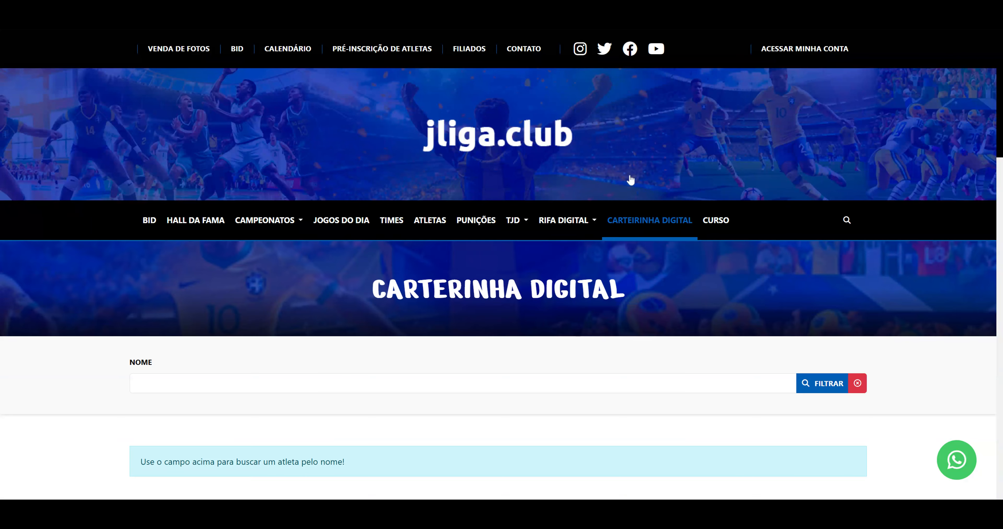
scroll(629, 179, down, 3)
click(228, 237)
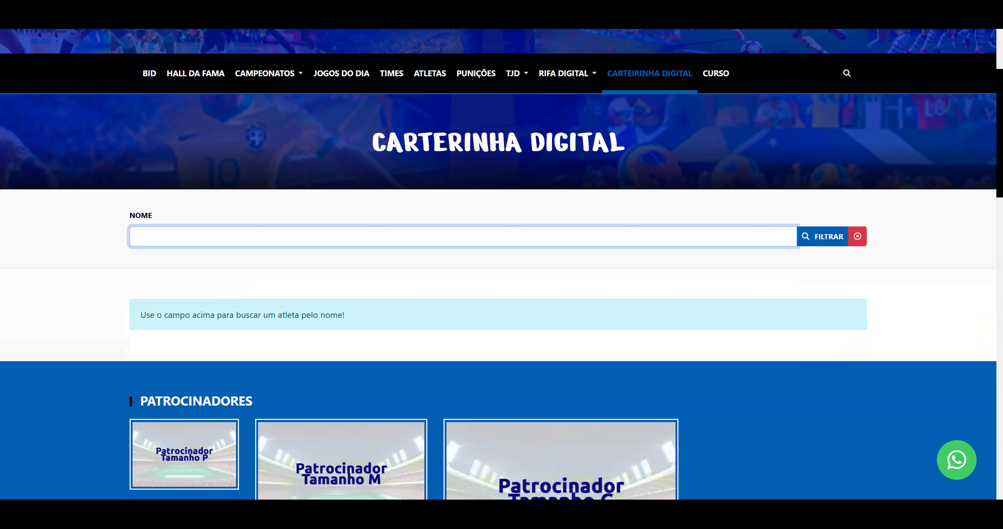
text(Valverde)
key(Return)
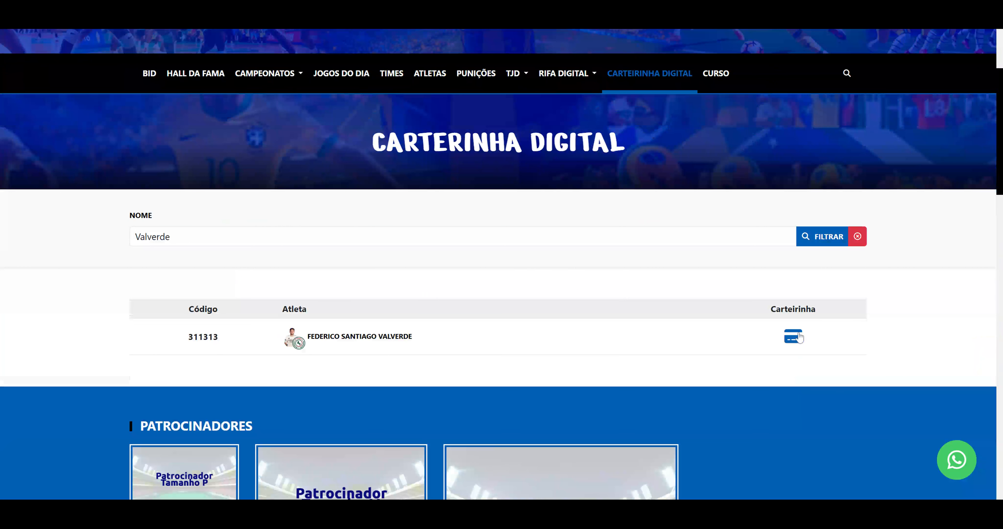
Open the found athlete's digital card, examine its registration details and team, and return to the search results.
click(799, 337)
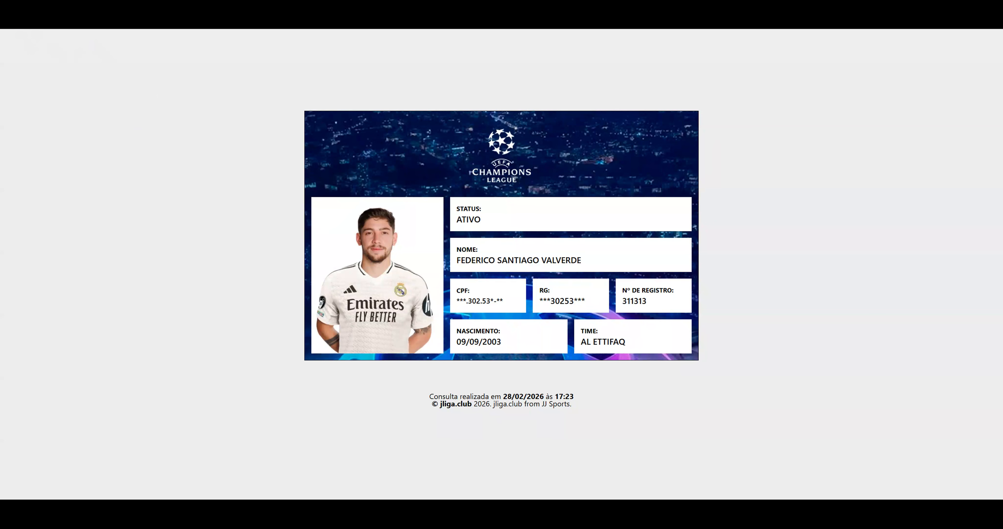
key(alt+Left)
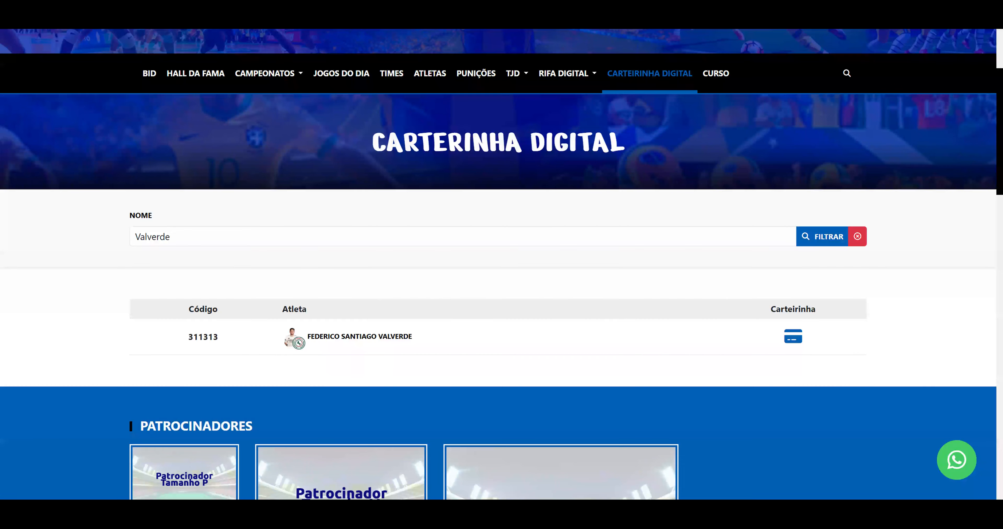
scroll(301, 261, up, 3)
scroll(301, 261, up, 2)
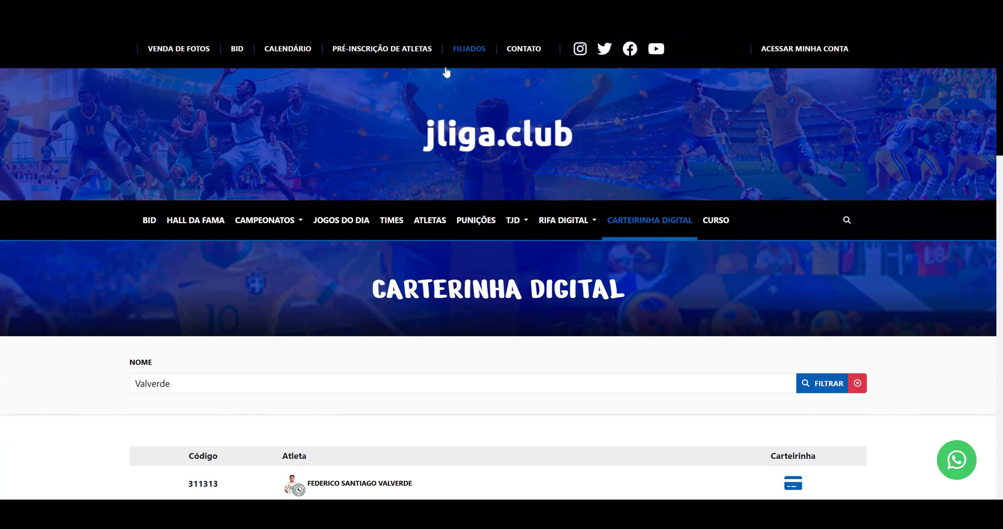
Open the Venda de Fotos site, examine its event galleries and facial recognition search, and close it.
click(173, 48)
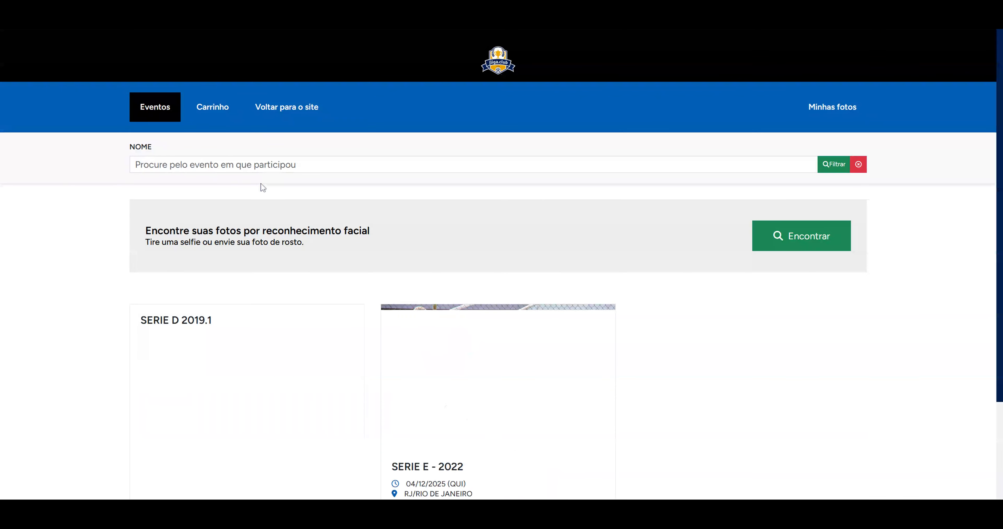
scroll(262, 246, down, 3)
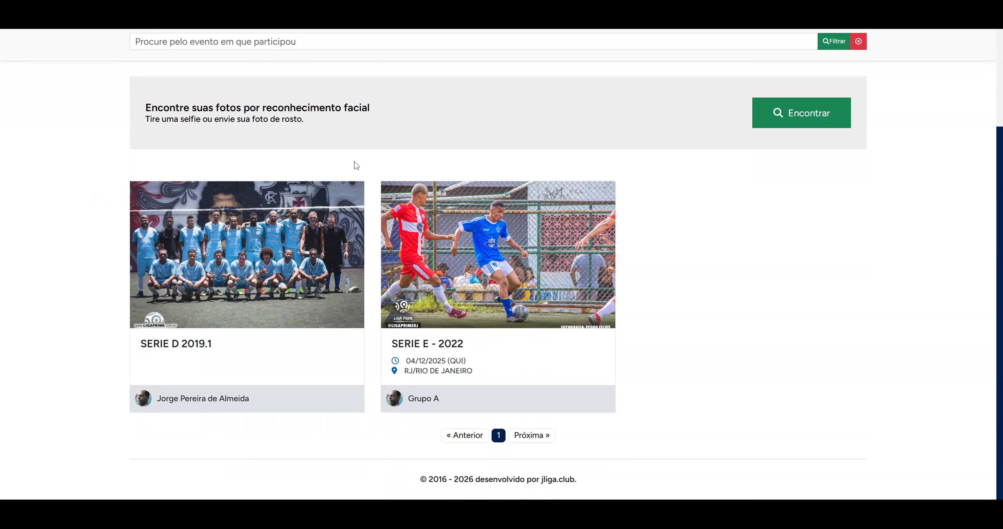
scroll(380, 236, up, 1)
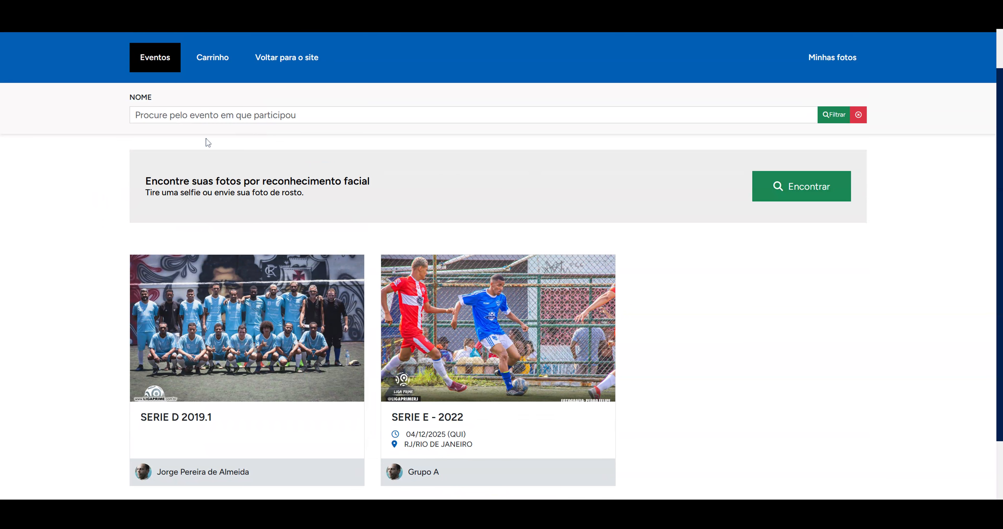
scroll(245, 191, down, 2)
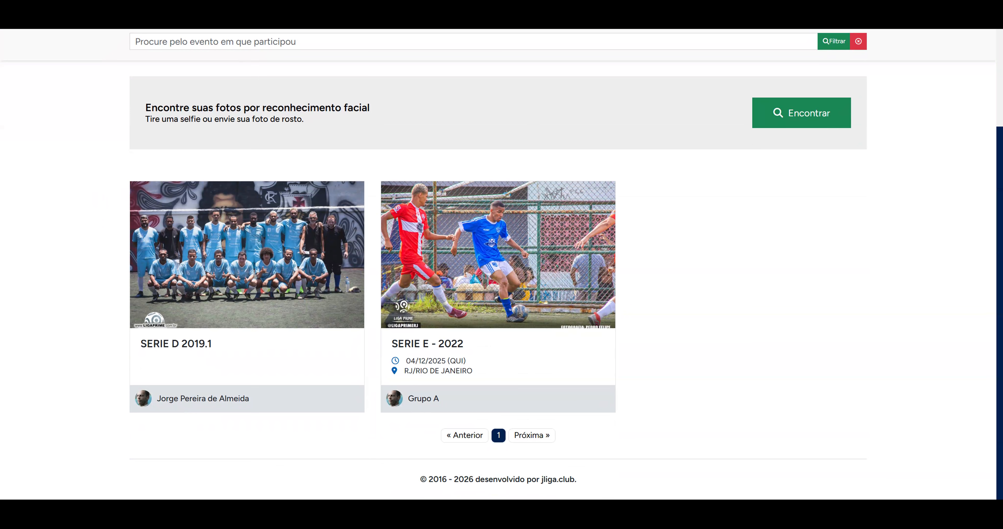
scroll(723, 125, up, 2)
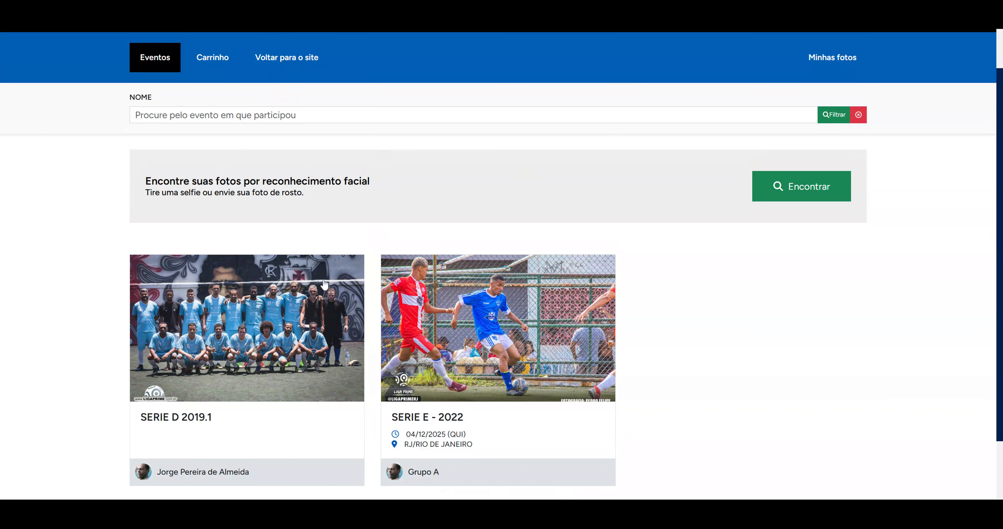
scroll(417, 264, down, 1)
scroll(416, 264, down, 2)
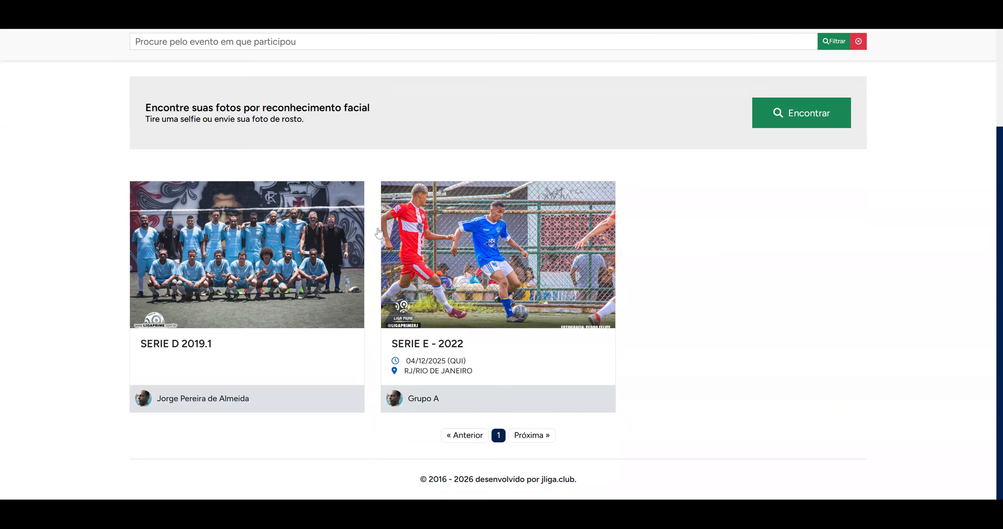
scroll(177, 199, up, 3)
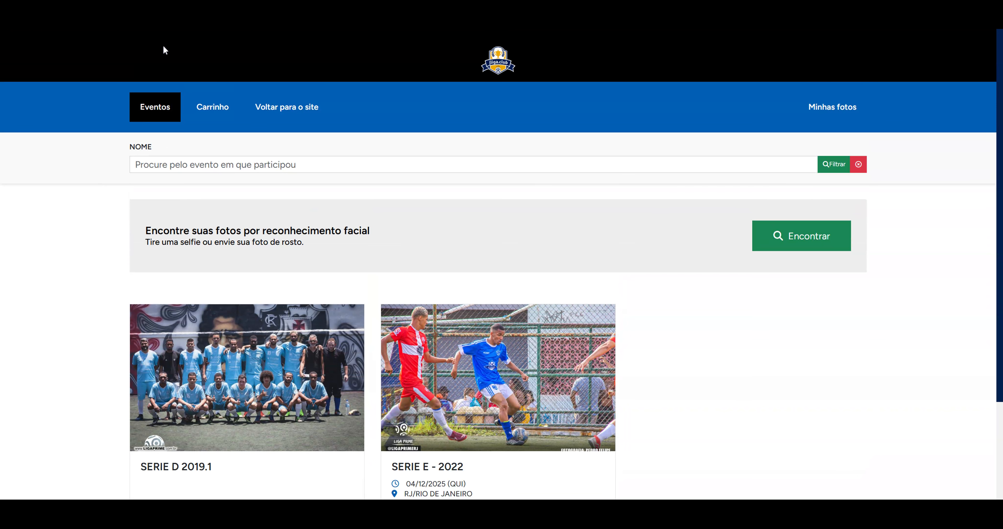
key(ctrl+w)
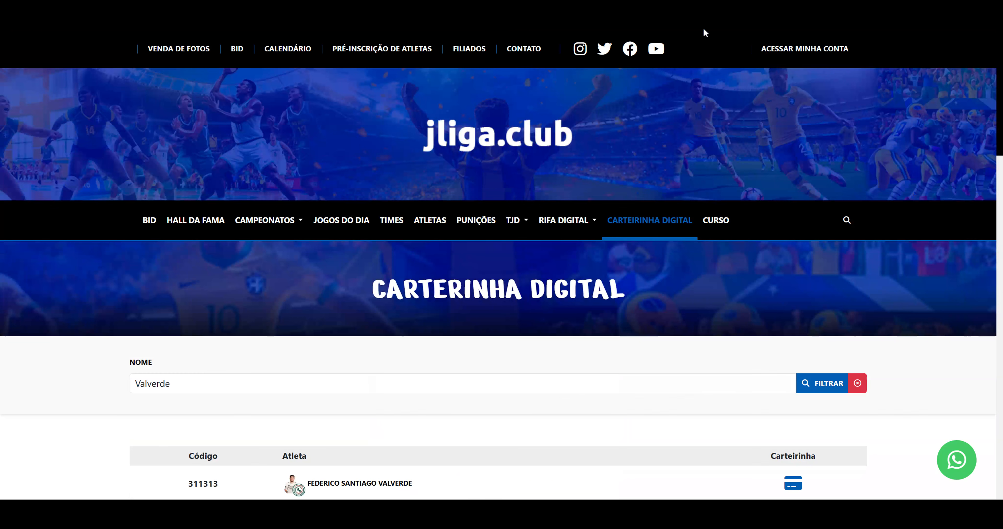
Open the organization's account dashboard and examine the full list of administration sections down to Configurações.
scroll(618, 123, down, 1)
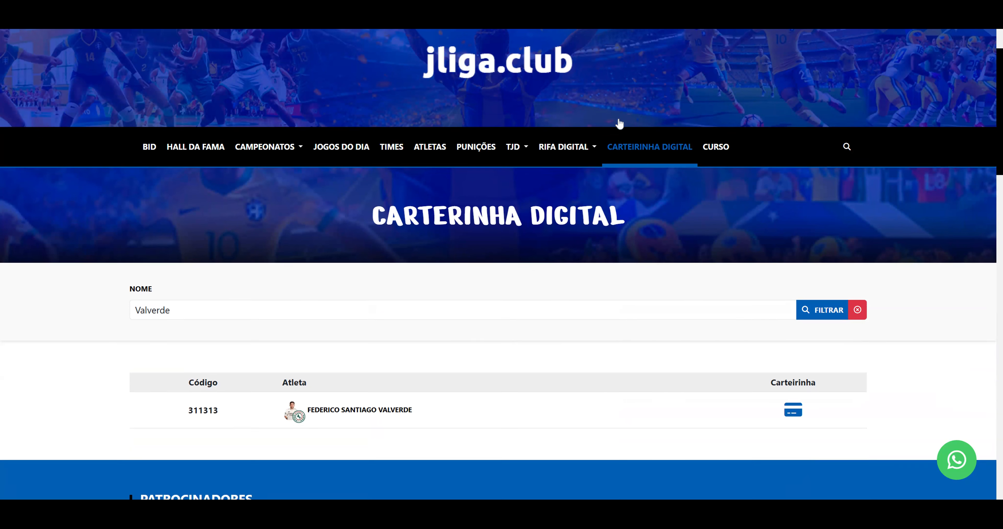
scroll(619, 125, up, 1)
click(791, 53)
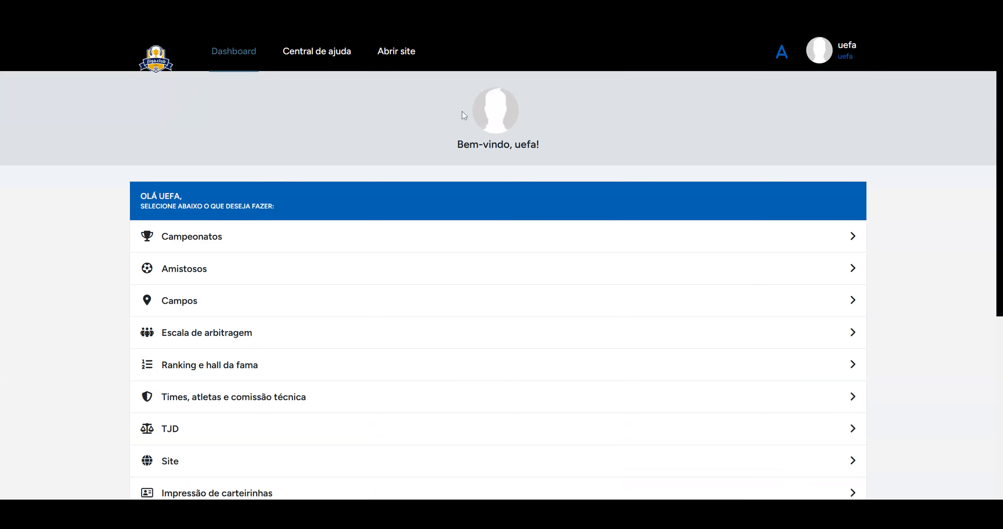
scroll(123, 193, down, 7)
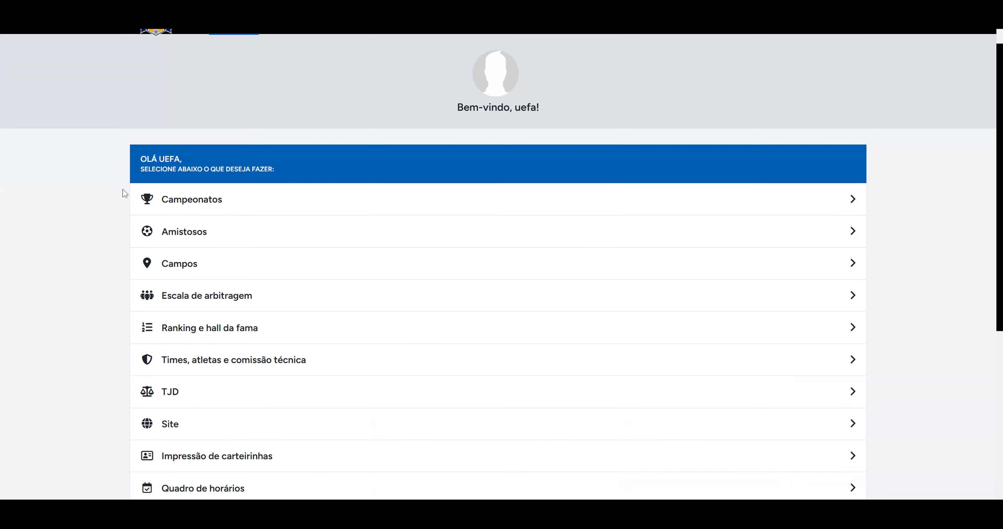
scroll(98, 252, up, 4)
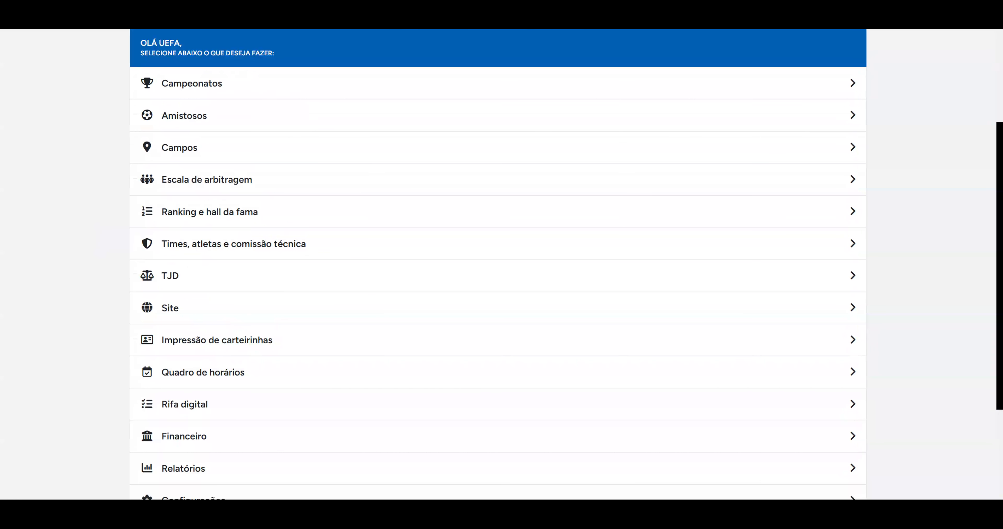
scroll(136, 257, down, 4)
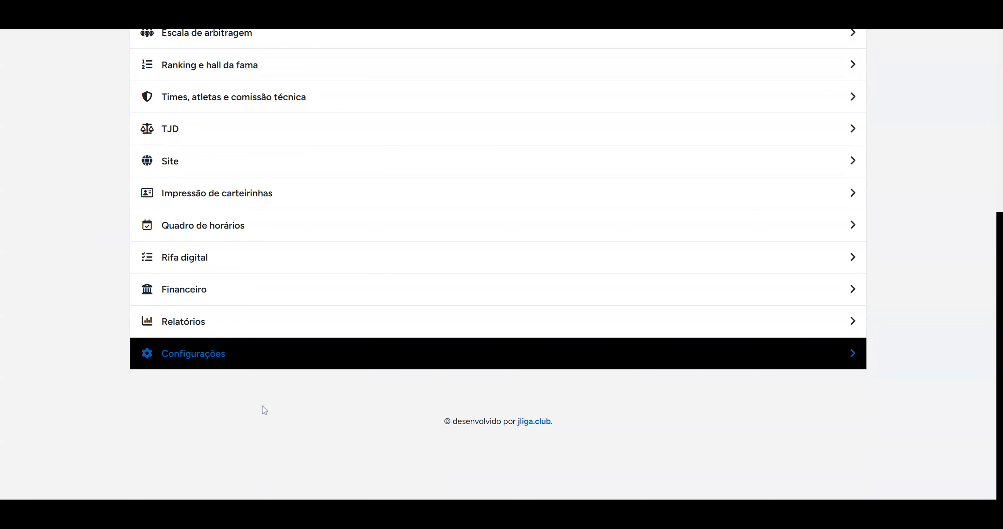
Examine the options under Configurações and Escala de arbitragem, returning to the dashboard after each.
click(159, 306)
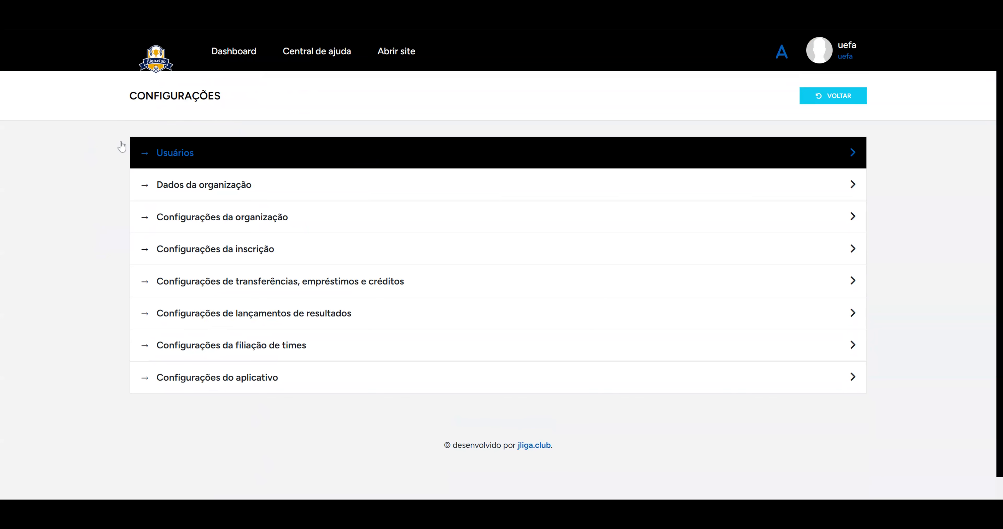
key(alt+Left)
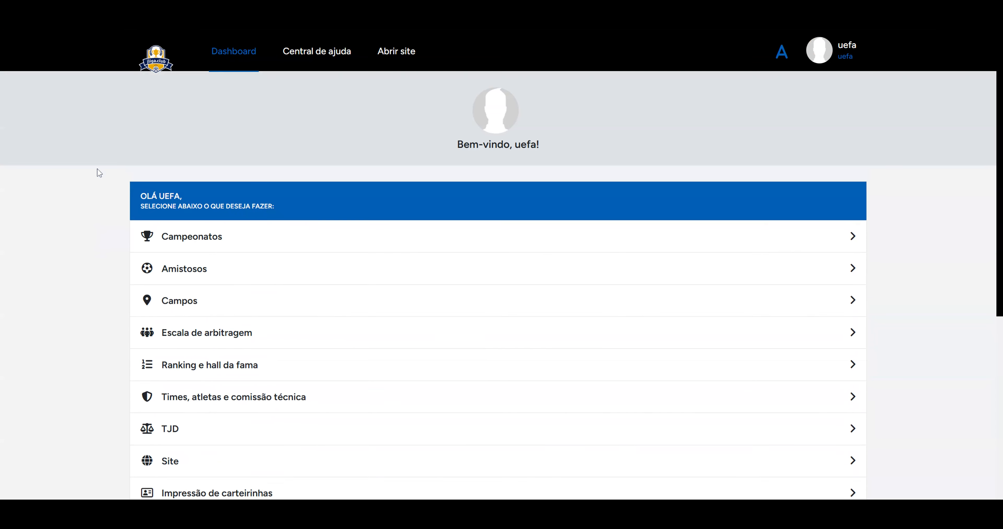
scroll(96, 173, down, 5)
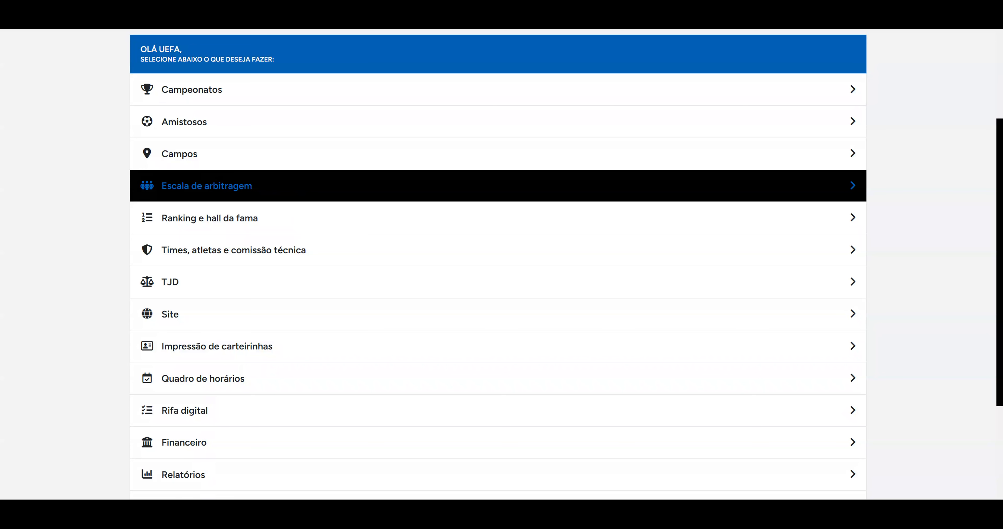
click(300, 192)
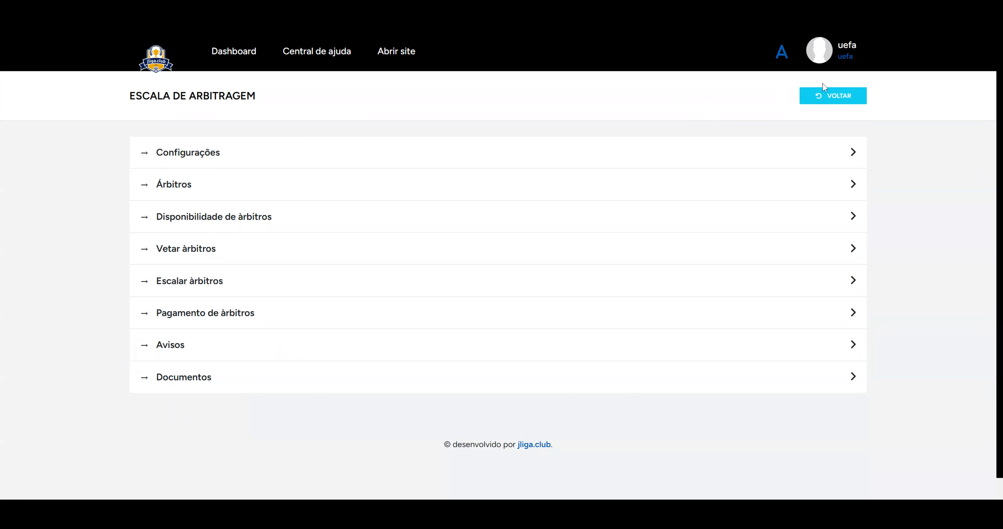
click(833, 96)
Open the Configurações section from the dashboard again.
scroll(39, 140, down, 6)
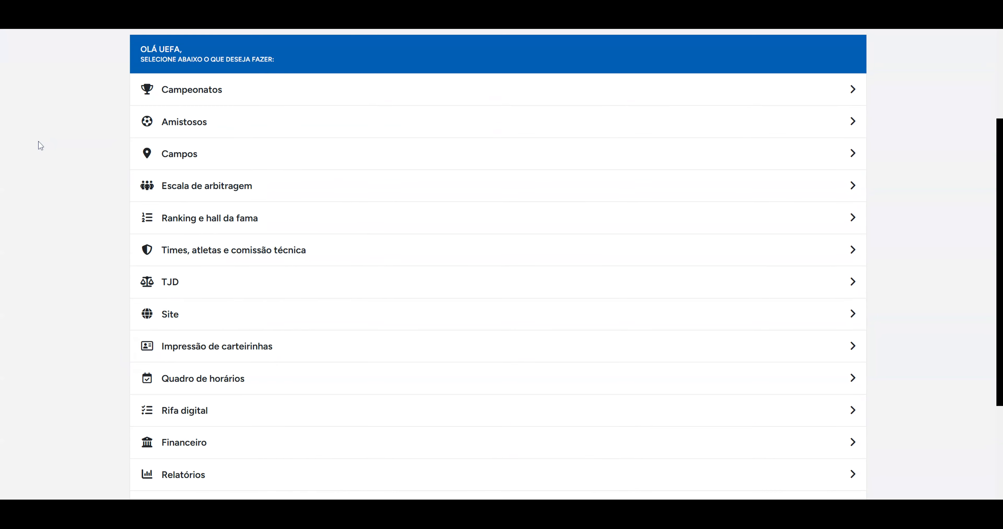
click(207, 373)
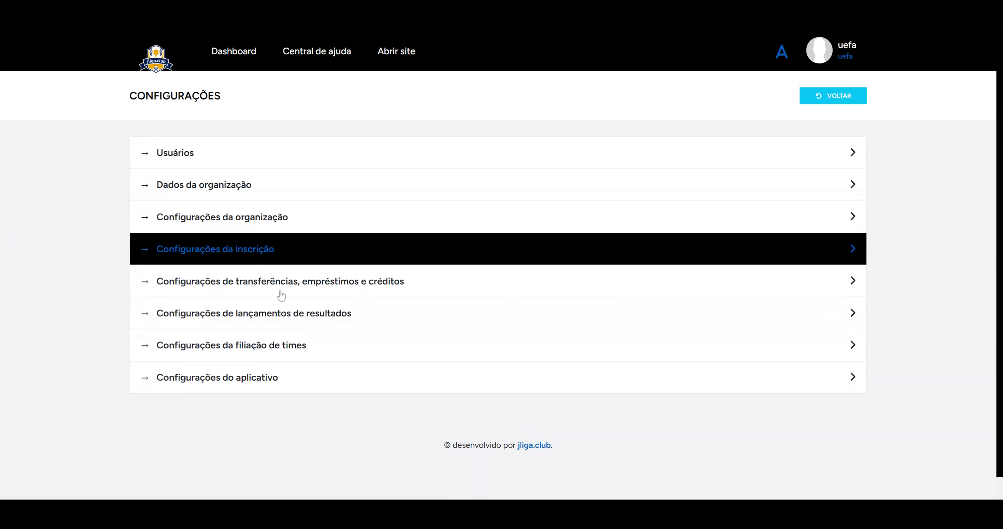
Open Configurações da inscrição and examine the registration controls, accepted positions and roles, and the CPF na Receita options.
click(341, 255)
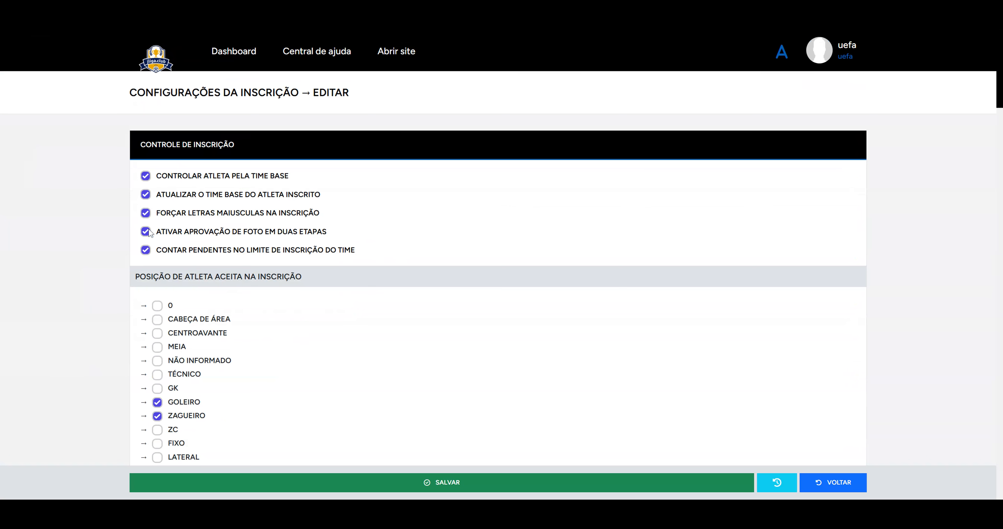
click(147, 232)
click(147, 232)
click(146, 232)
scroll(103, 146, down, 10)
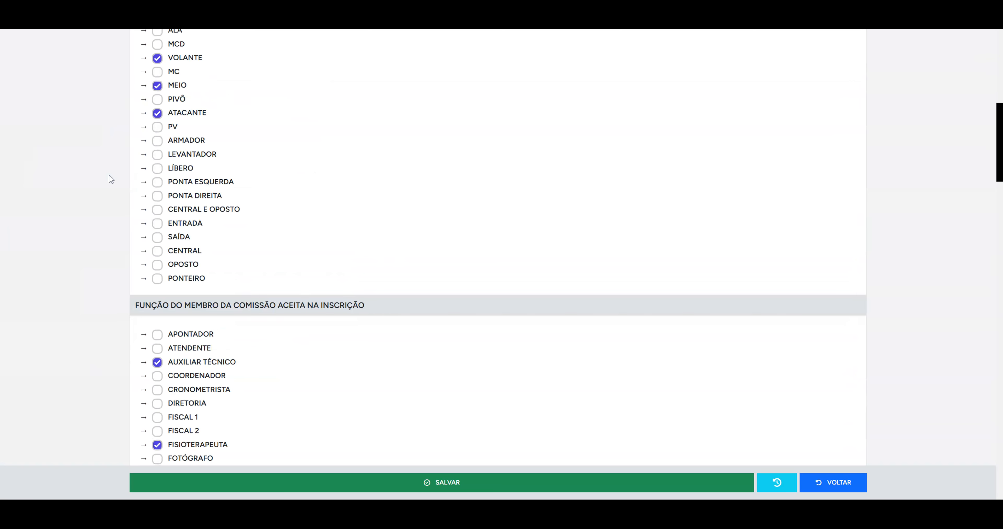
scroll(111, 179, down, 15)
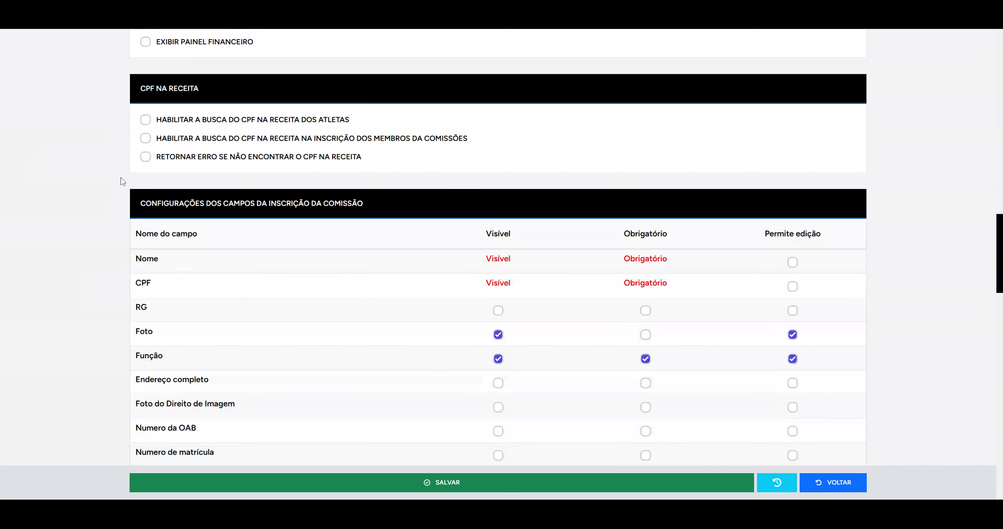
drag(139, 89, 199, 90)
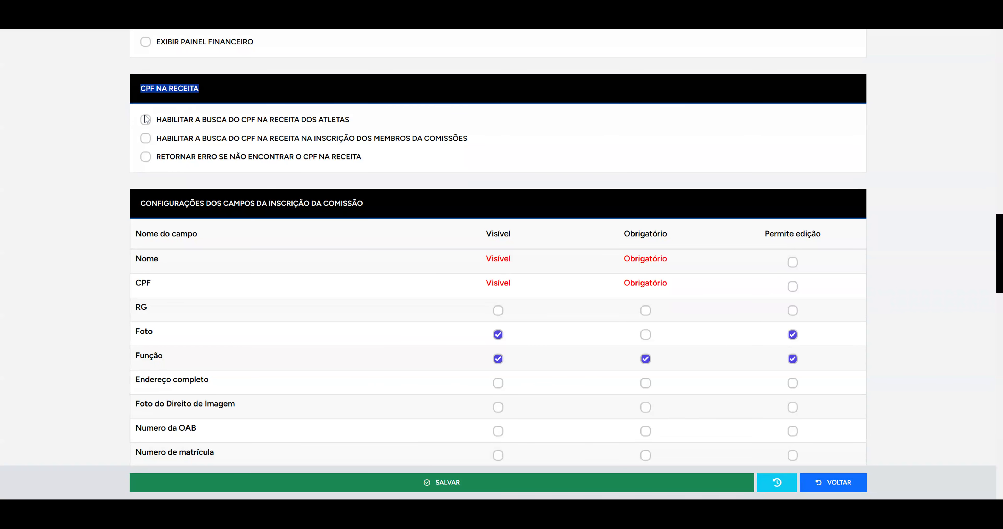
click(142, 88)
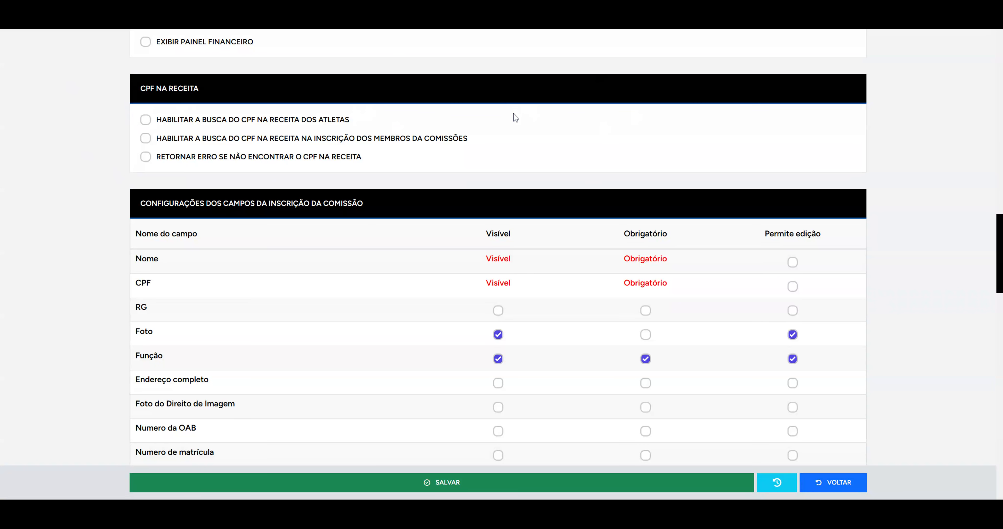
Examine the field settings for committee registration, including Numero da OAB and Numero de matrícula.
scroll(515, 118, down, 2)
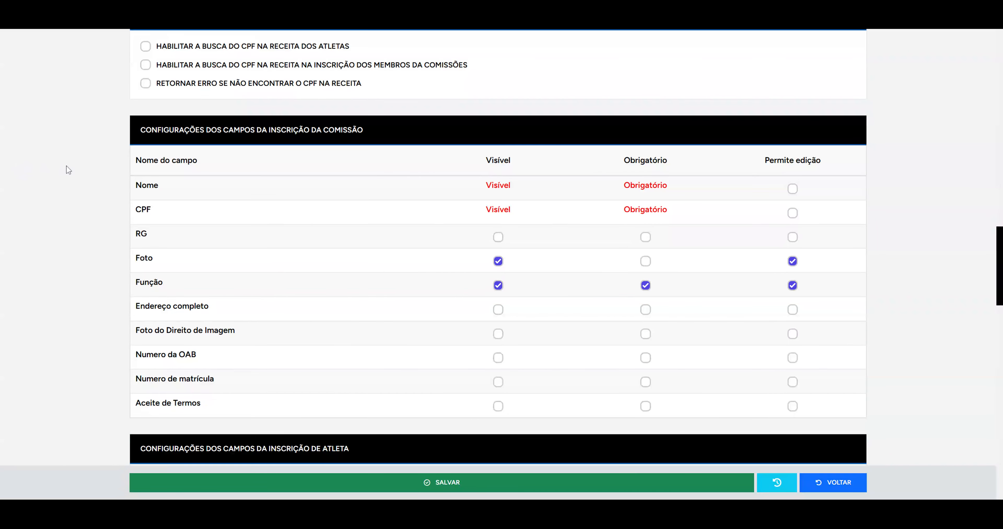
scroll(56, 190, down, 2)
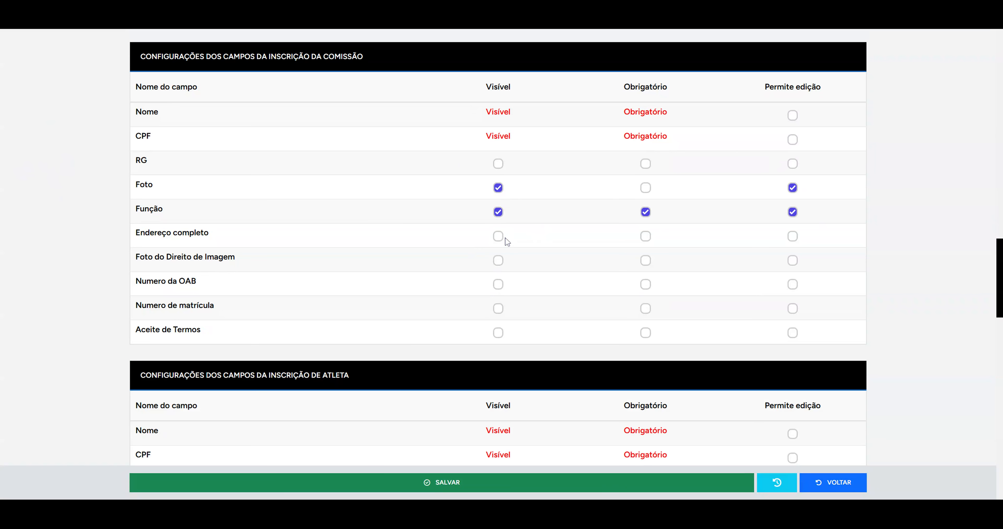
scroll(512, 268, down, 3)
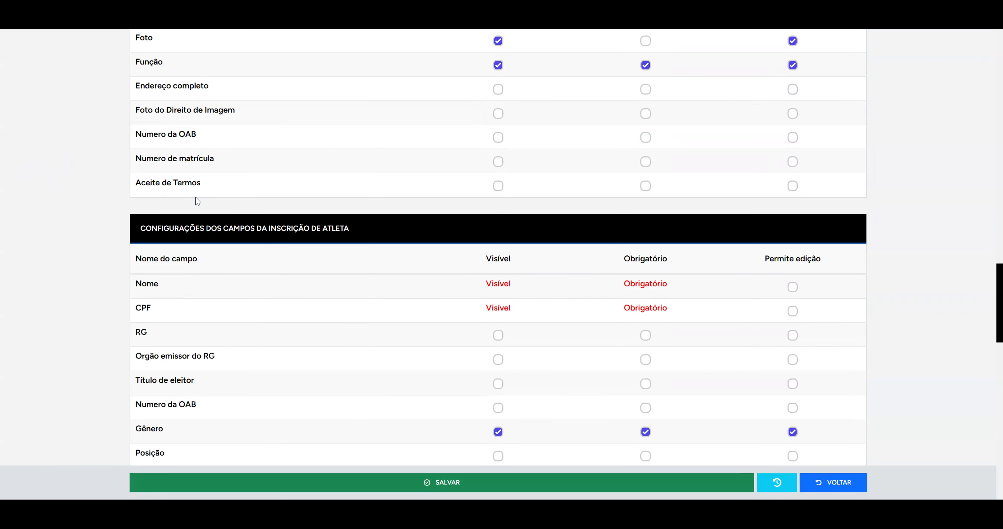
scroll(204, 234, down, 6)
scroll(214, 249, up, 8)
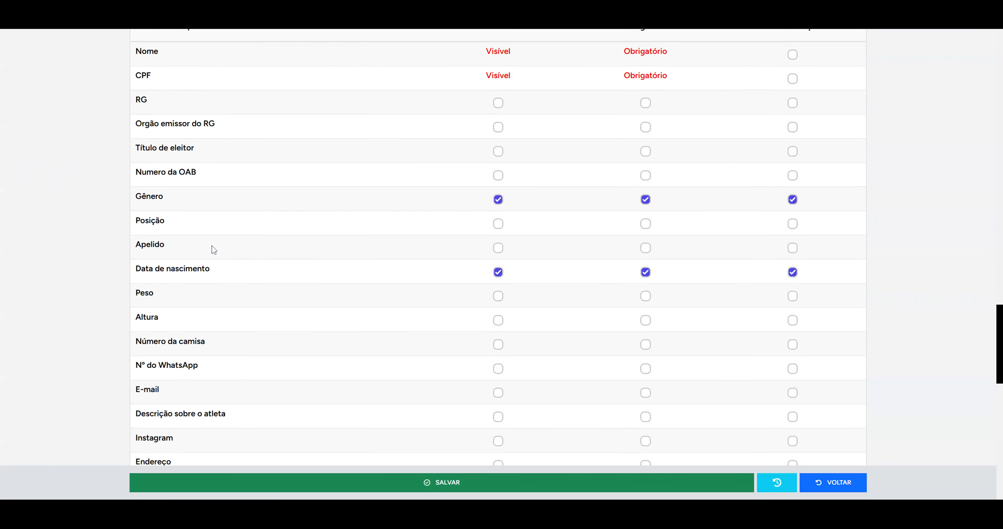
drag(136, 207, 191, 207)
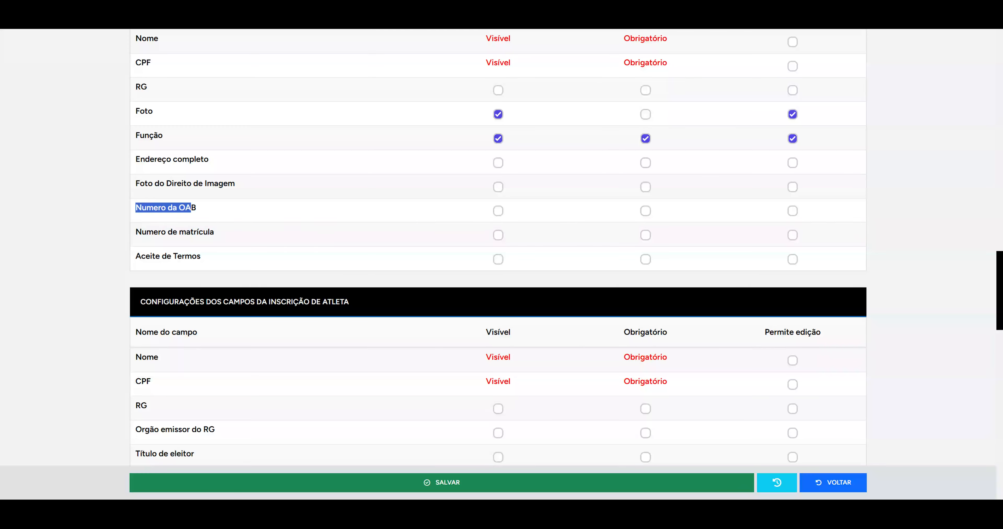
drag(135, 232, 268, 239)
click(89, 244)
Examine the athlete registration field settings, from personal data to document photos, Atestado Médico, Comprovante de Residência and Aceite para Práticas Esportivas.
scroll(89, 244, down, 10)
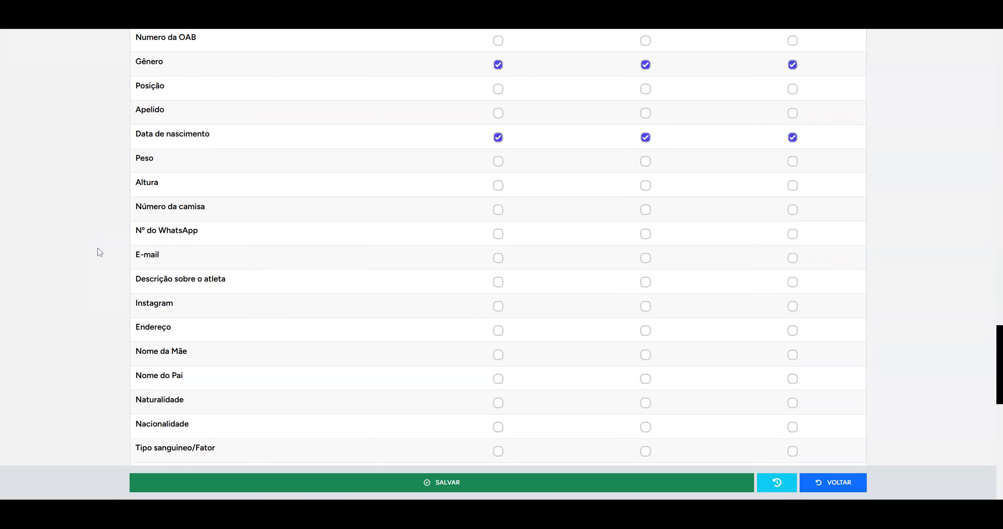
scroll(98, 253, down, 5)
scroll(179, 239, down, 2)
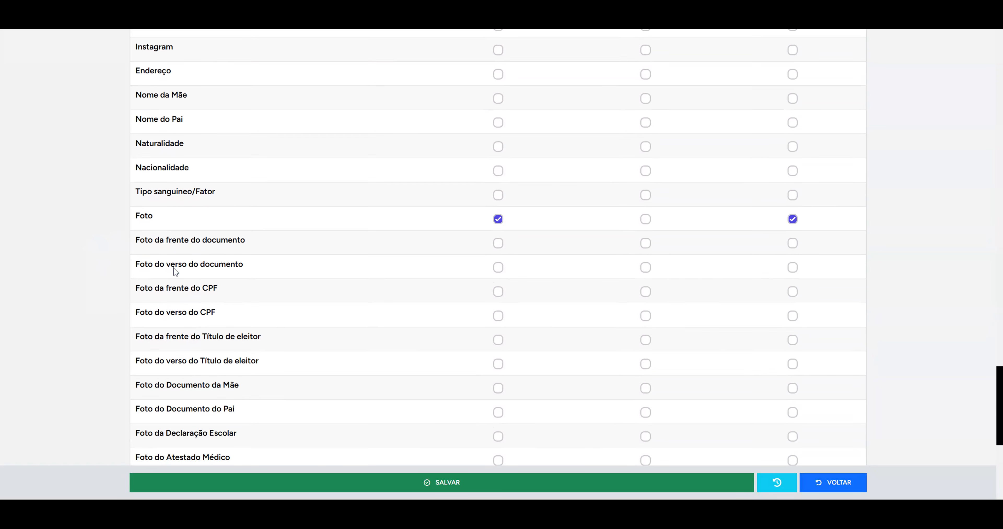
scroll(180, 322, down, 2)
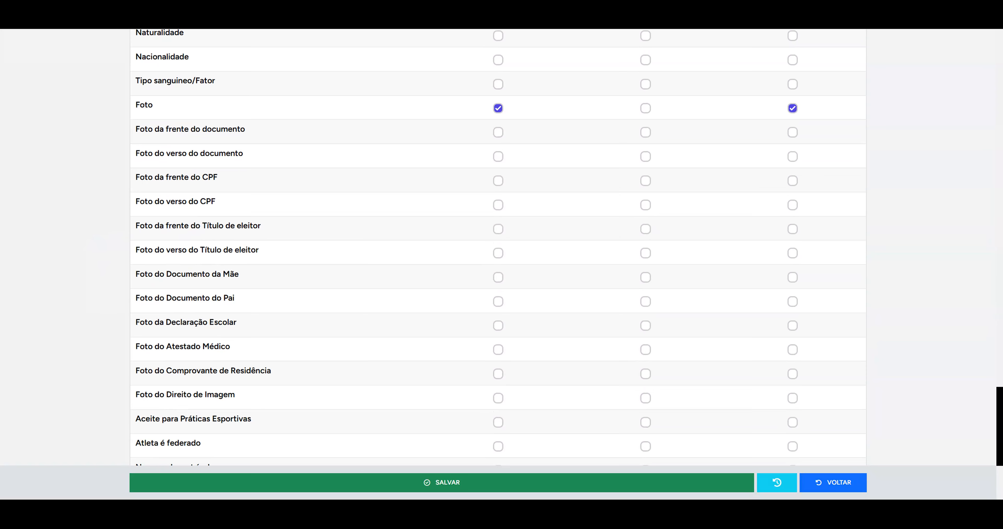
drag(203, 225, 262, 226)
click(76, 219)
scroll(76, 219, down, 4)
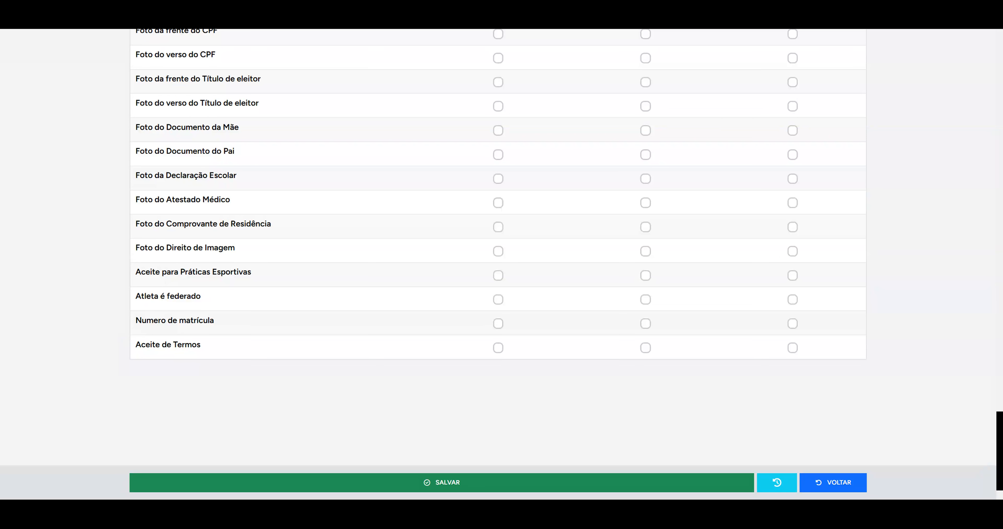
drag(146, 297, 206, 301)
drag(150, 271, 248, 273)
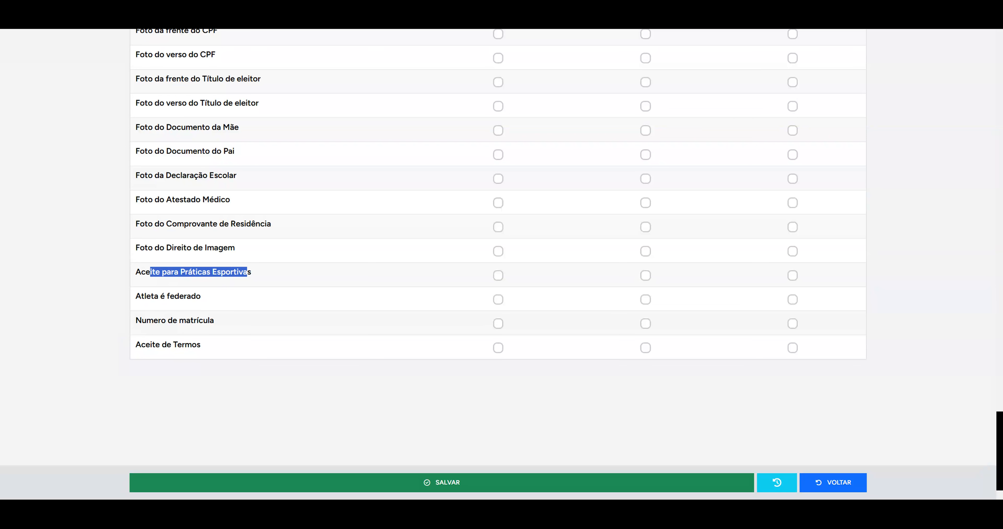
drag(167, 224, 301, 223)
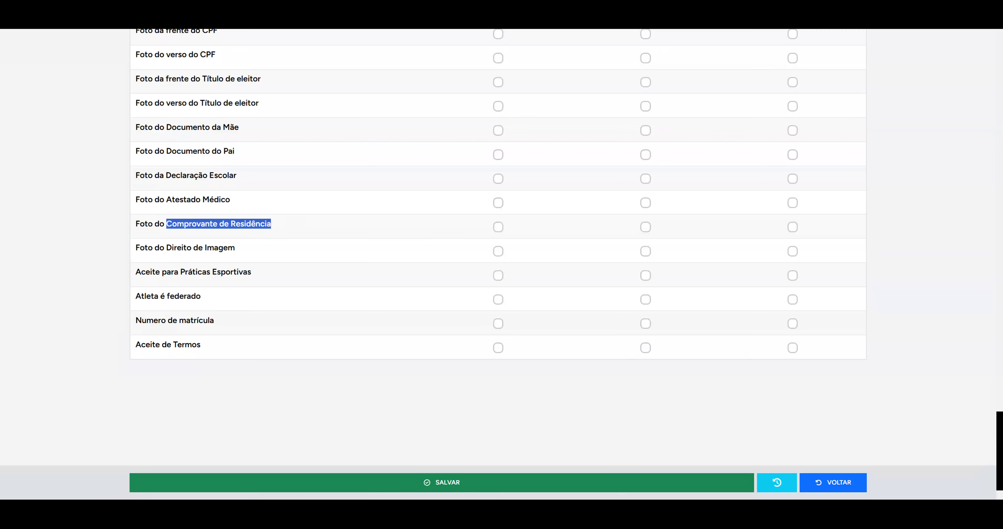
drag(159, 198, 244, 200)
Leave the registration settings without saving and return to the organization's dashboard.
scroll(179, 372, up, 10)
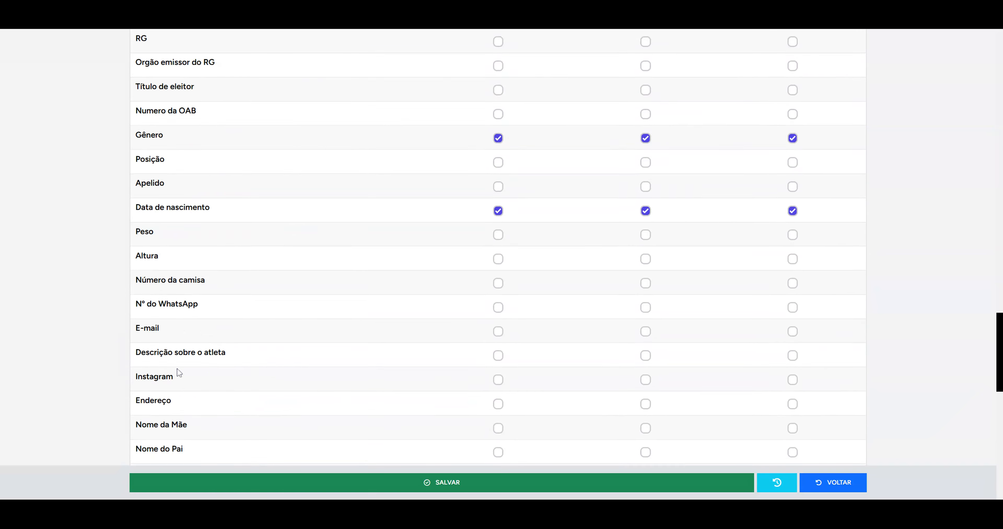
scroll(179, 372, up, 15)
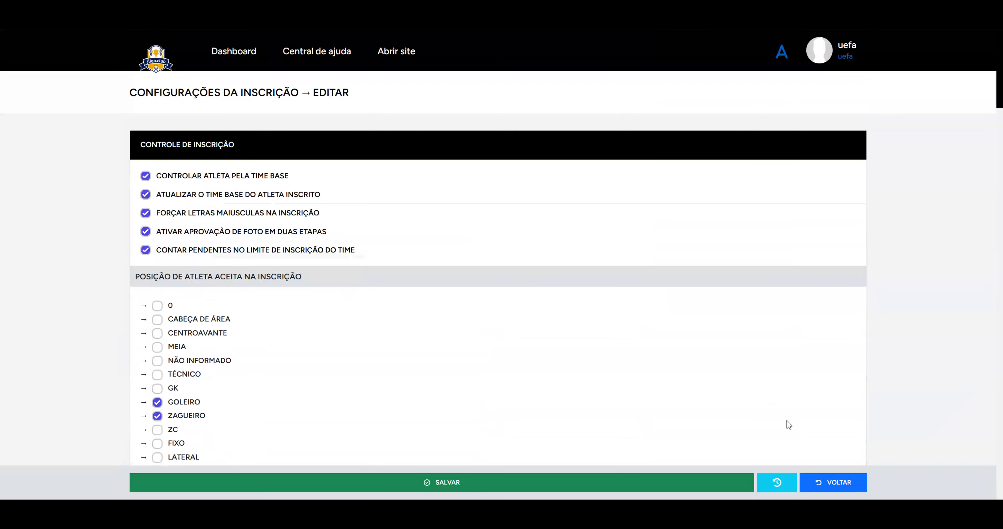
click(844, 485)
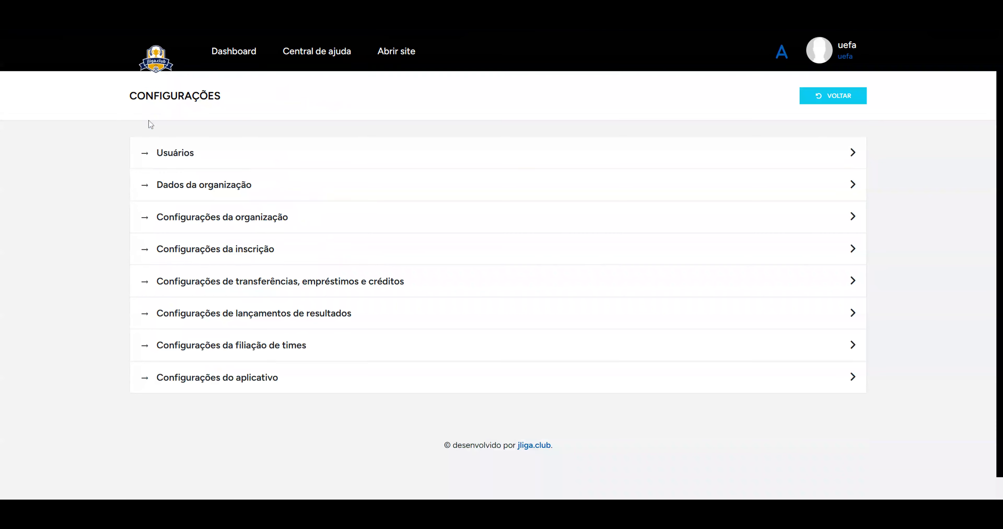
click(131, 149)
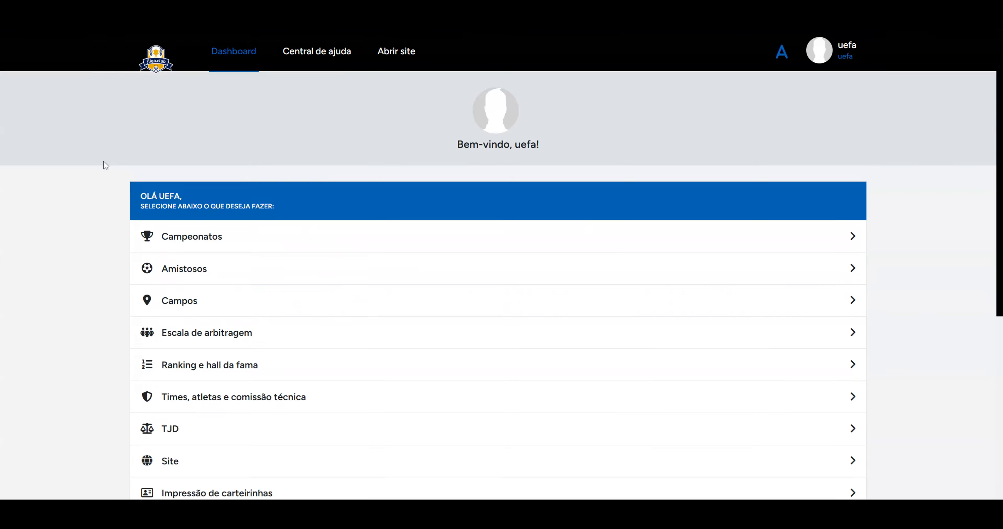
Open the Financeiro section, examine its options, and return to the dashboard.
scroll(58, 186, down, 5)
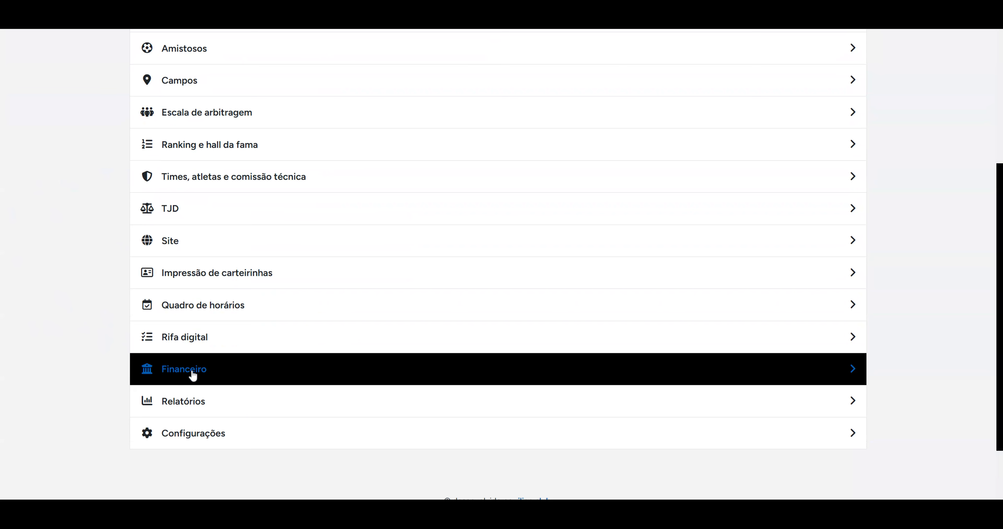
click(181, 376)
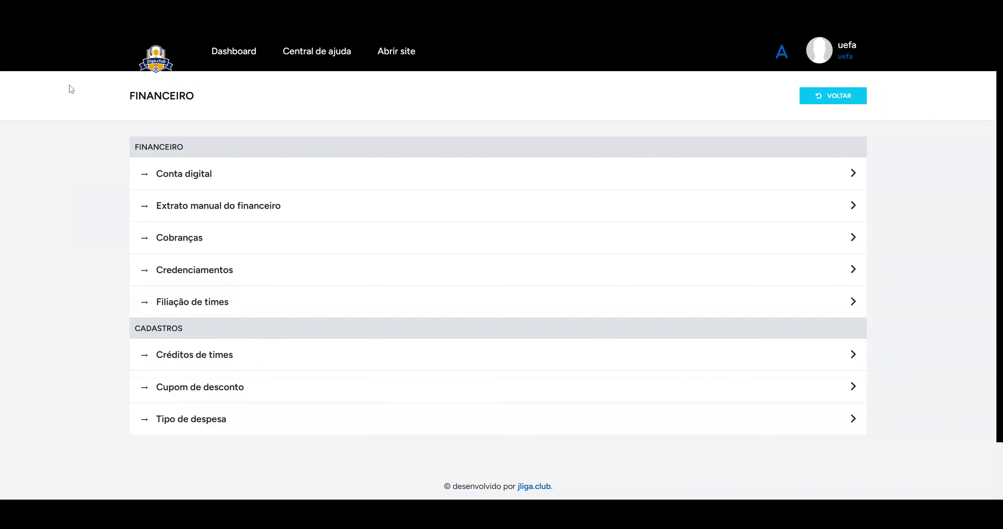
click(140, 57)
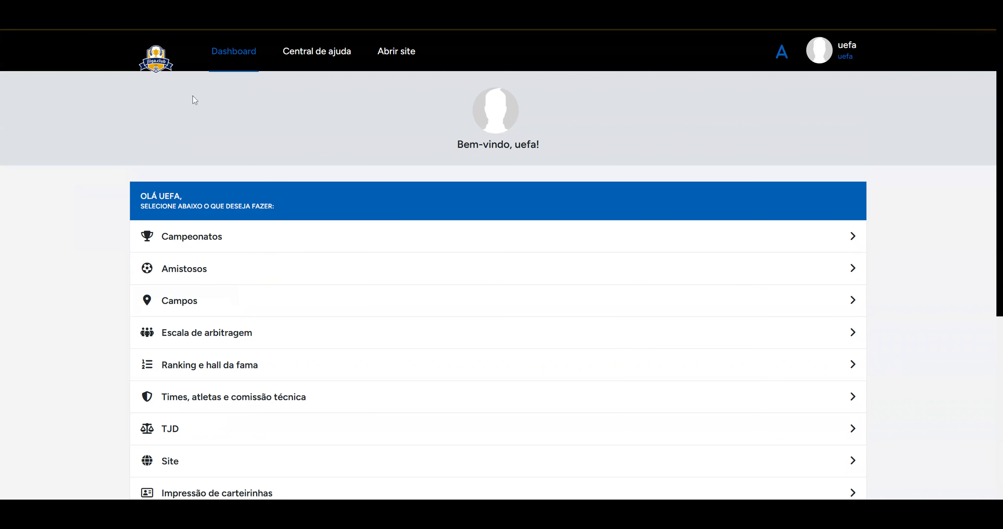
Open the Campeonatos section, look through its list of championships, and return to the section's options.
click(258, 227)
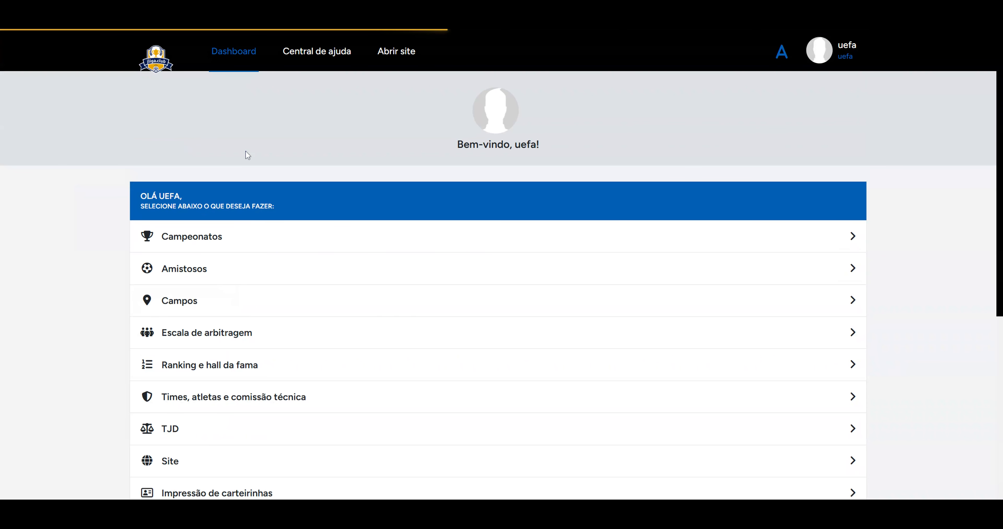
scroll(73, 132, down, 2)
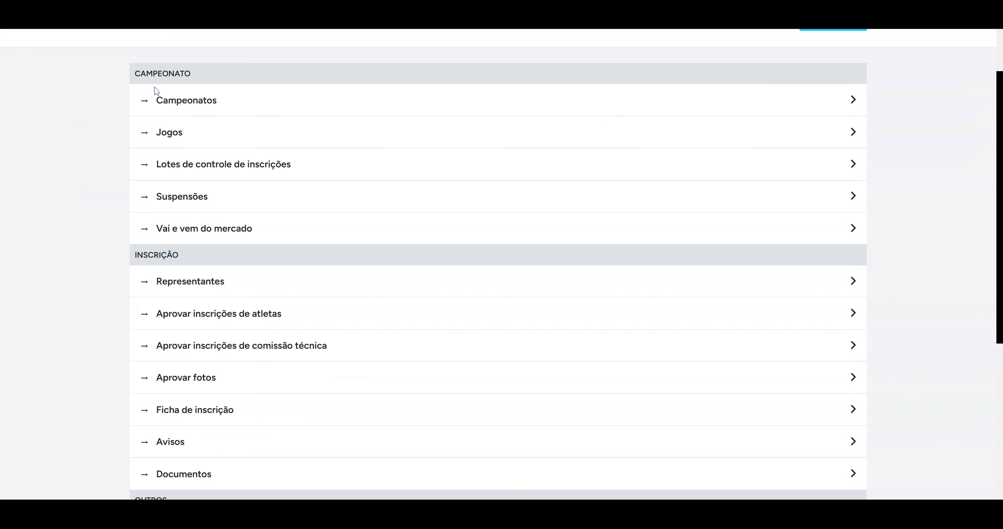
click(231, 101)
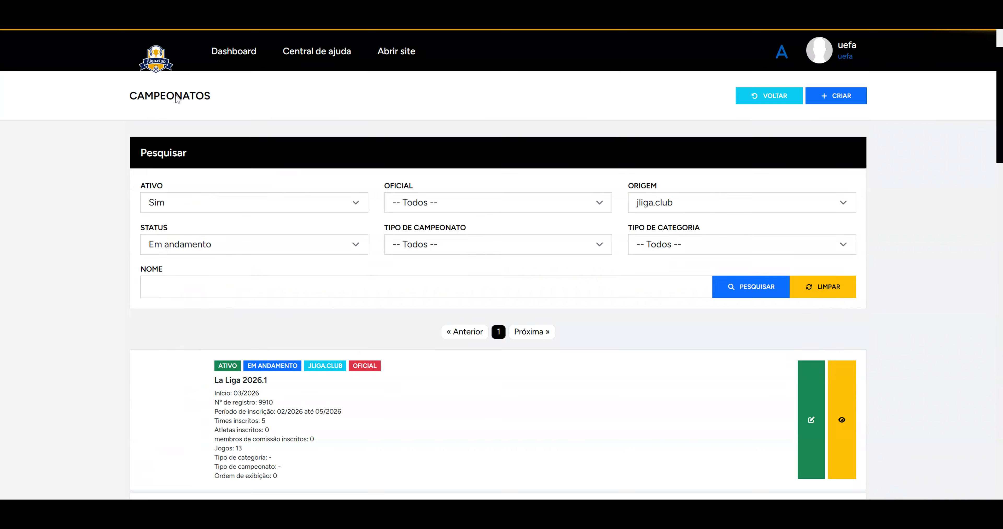
scroll(156, 193, down, 15)
scroll(165, 240, up, 15)
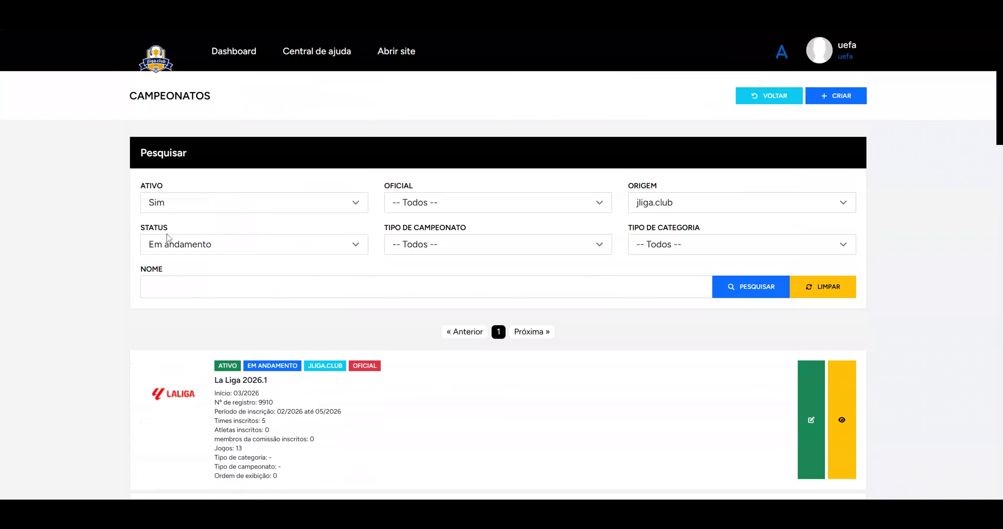
click(769, 96)
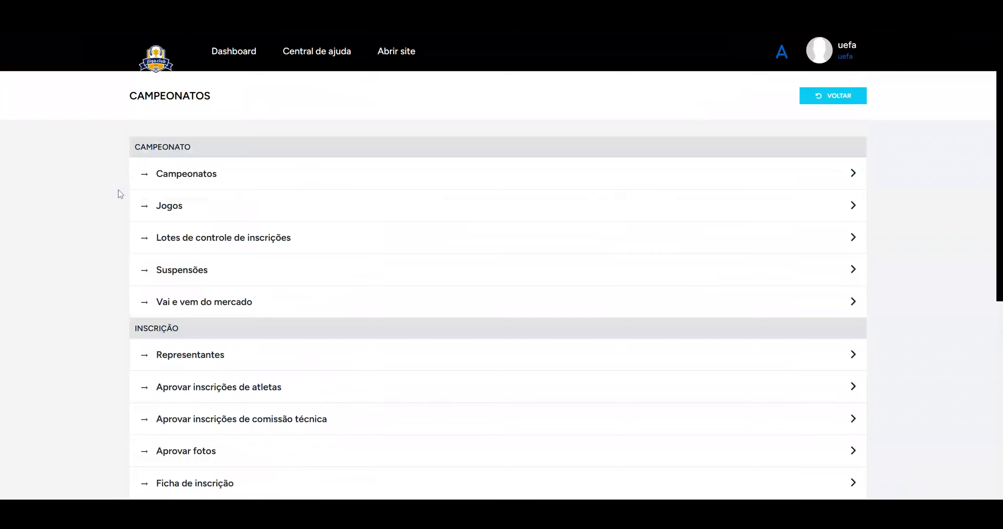
Open the Jogos list and examine its search filters and the game entries.
scroll(119, 193, down, 2)
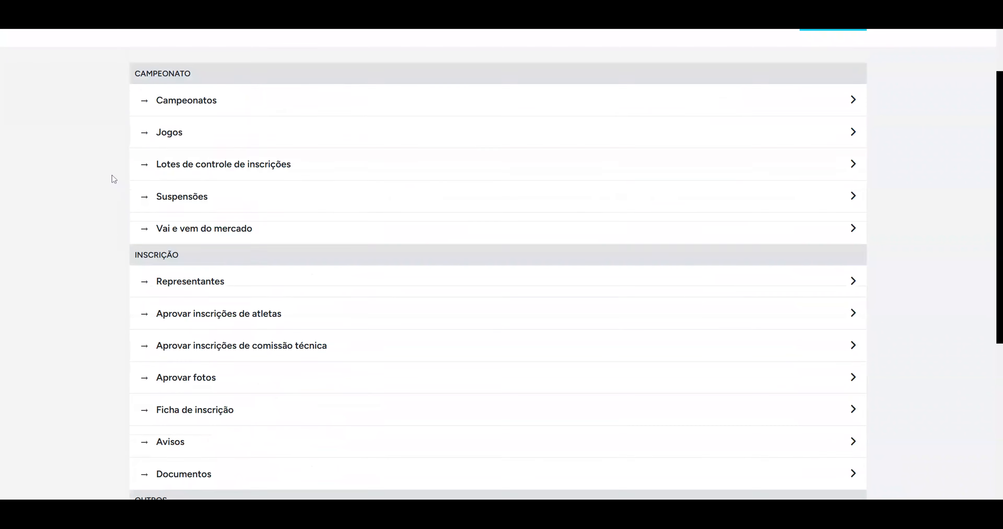
click(171, 137)
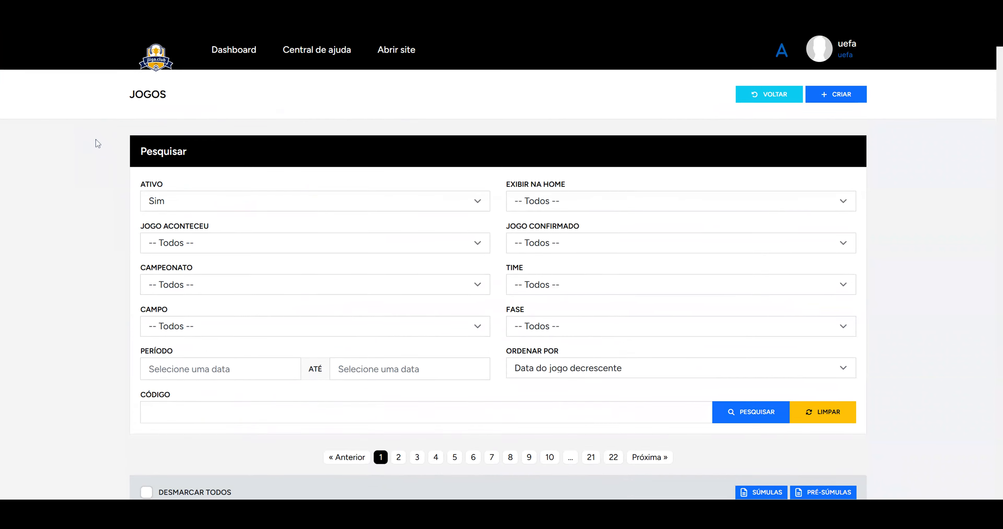
scroll(96, 144, down, 5)
scroll(100, 155, down, 2)
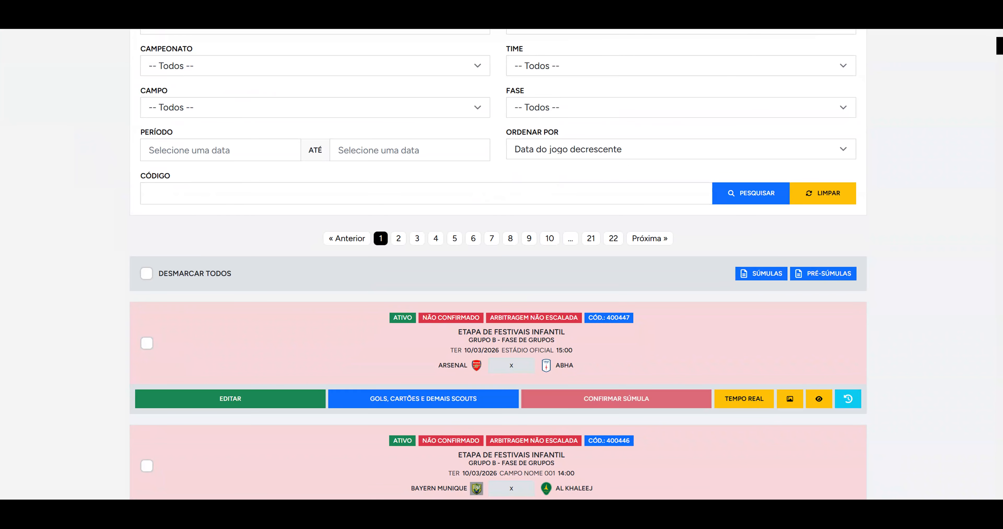
click(242, 105)
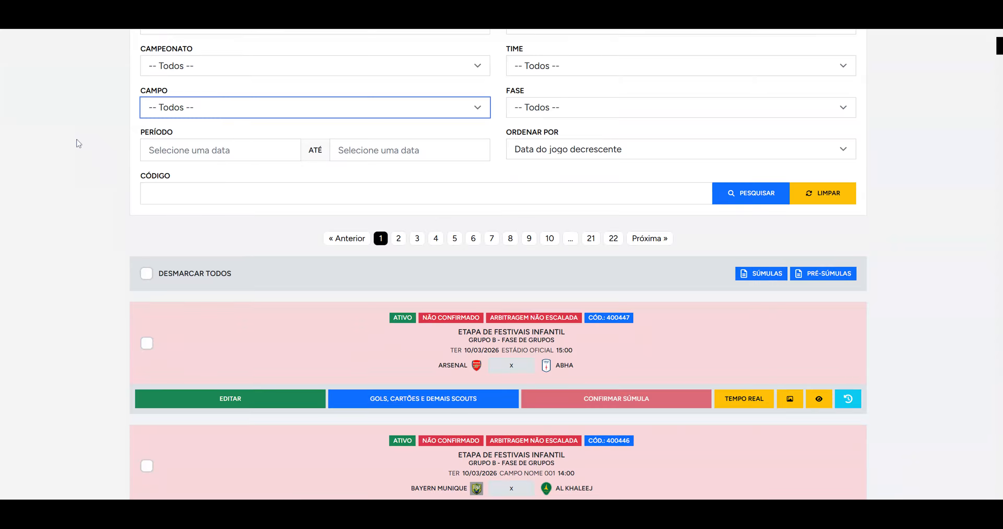
scroll(77, 137, up, 2)
scroll(156, 295, down, 4)
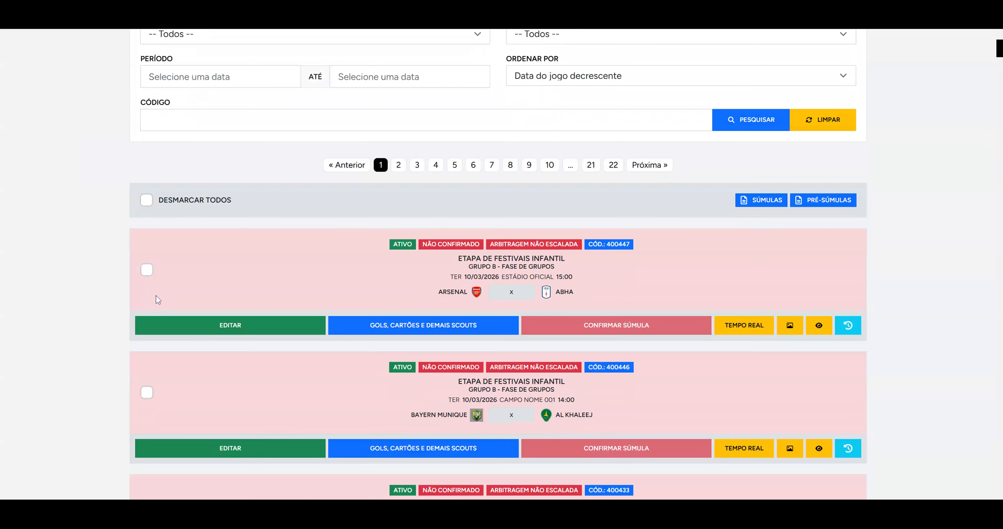
Select all games in the Jogos list and check the marked entries.
click(146, 200)
scroll(162, 336, down, 10)
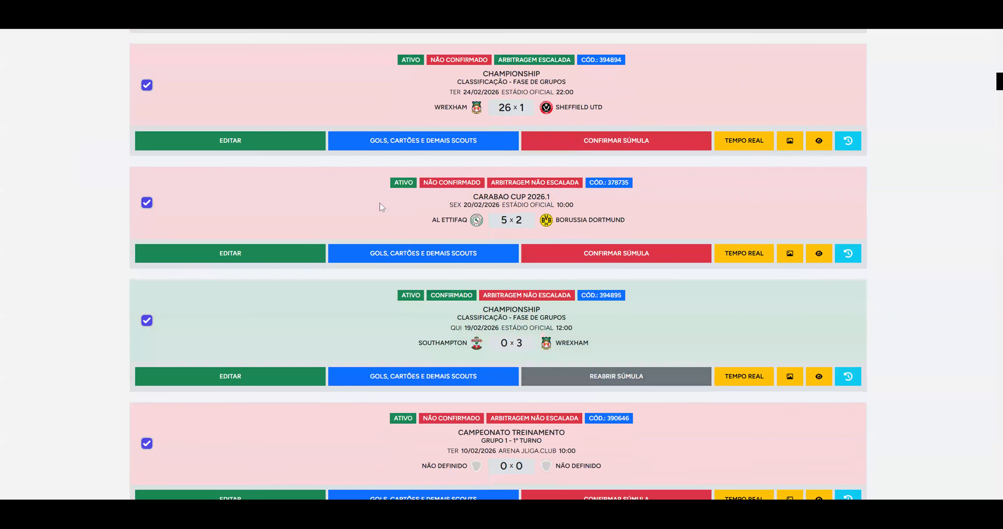
scroll(360, 234, up, 10)
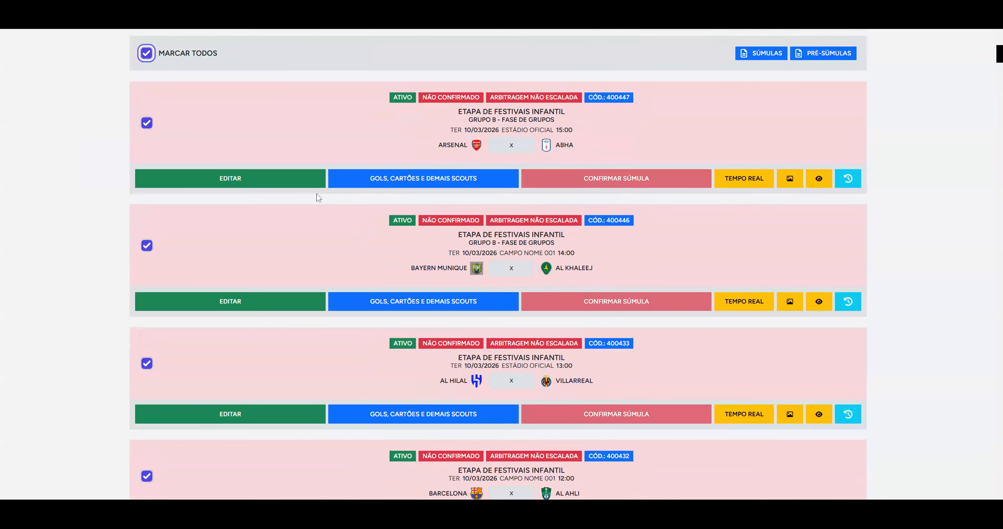
Open the goals, cards and scouts form of the Arsenal x Abha game, look at it and cancel.
scroll(327, 212, up, 1)
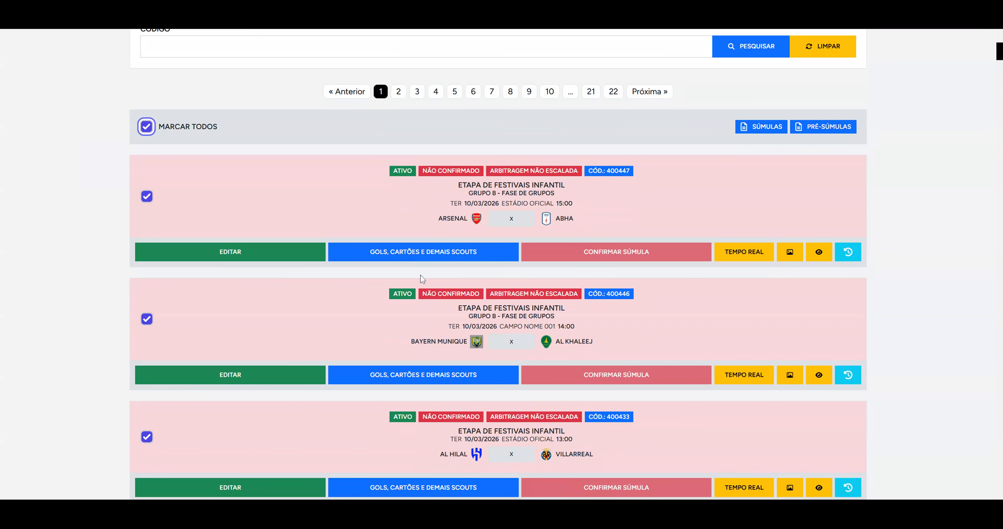
click(427, 257)
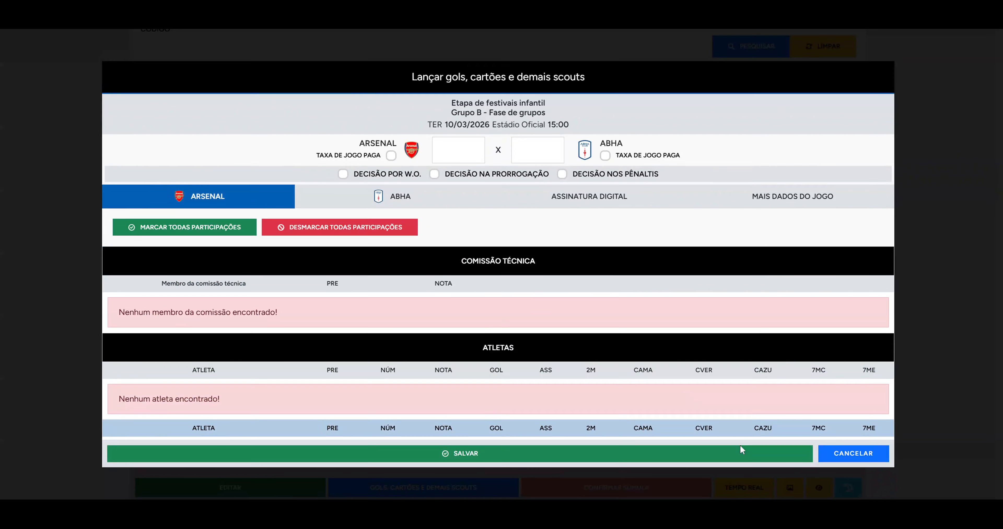
click(854, 456)
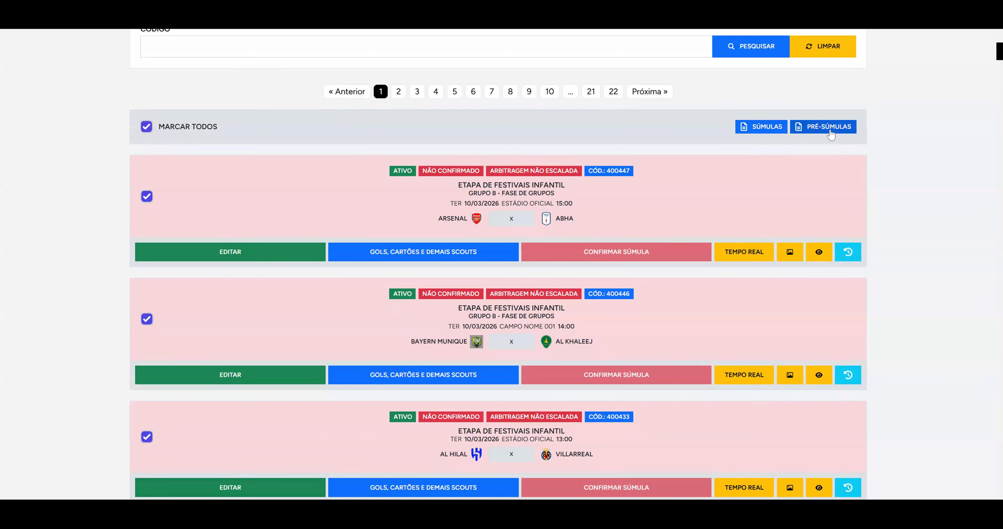
Return from the Jogos list to the Campeonatos section and examine its Campeonato, Inscrição and Outros options.
scroll(269, 187, up, 2)
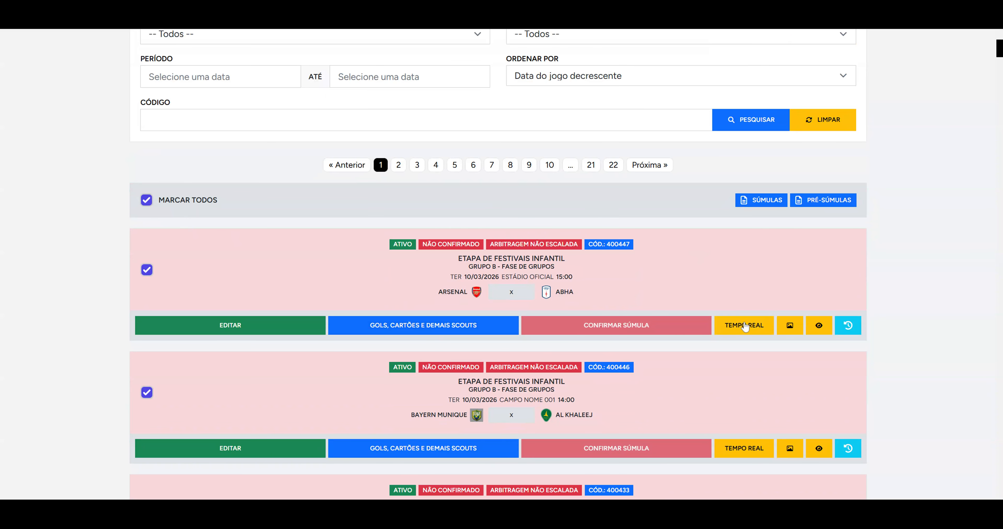
scroll(647, 234, up, 7)
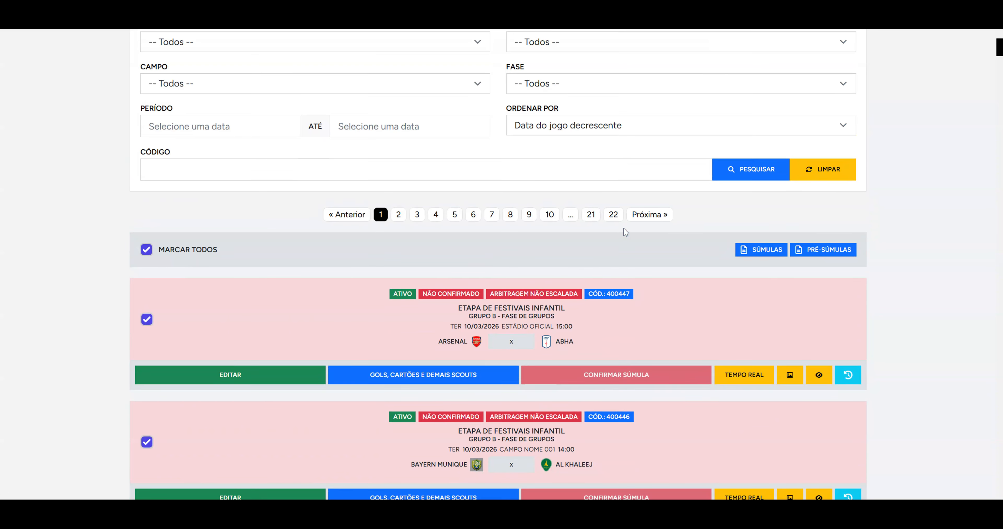
click(752, 101)
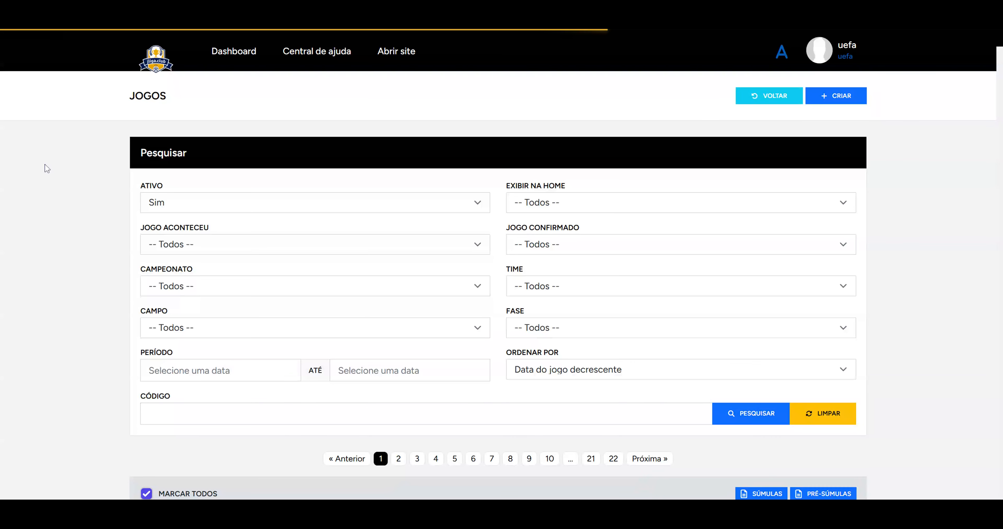
scroll(64, 200, down, 2)
scroll(65, 201, up, 2)
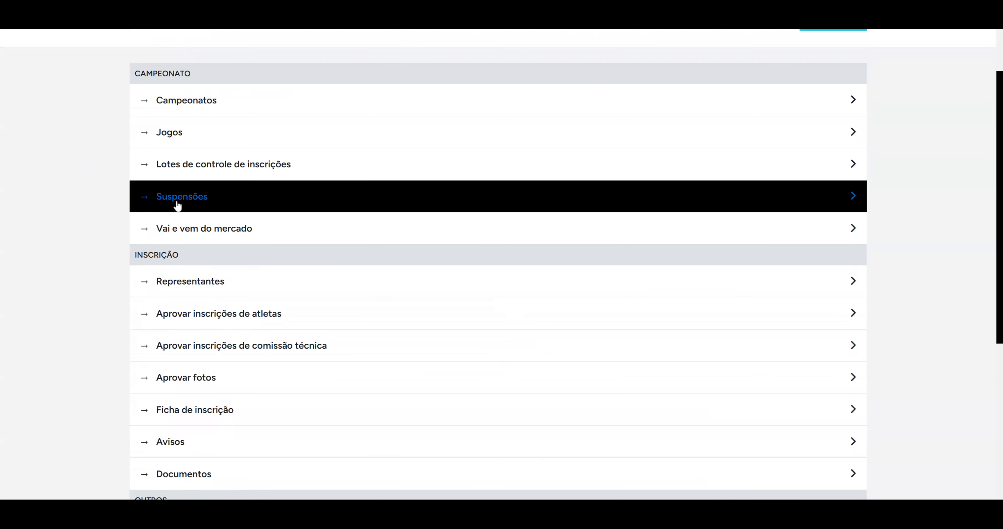
scroll(74, 187, down, 2)
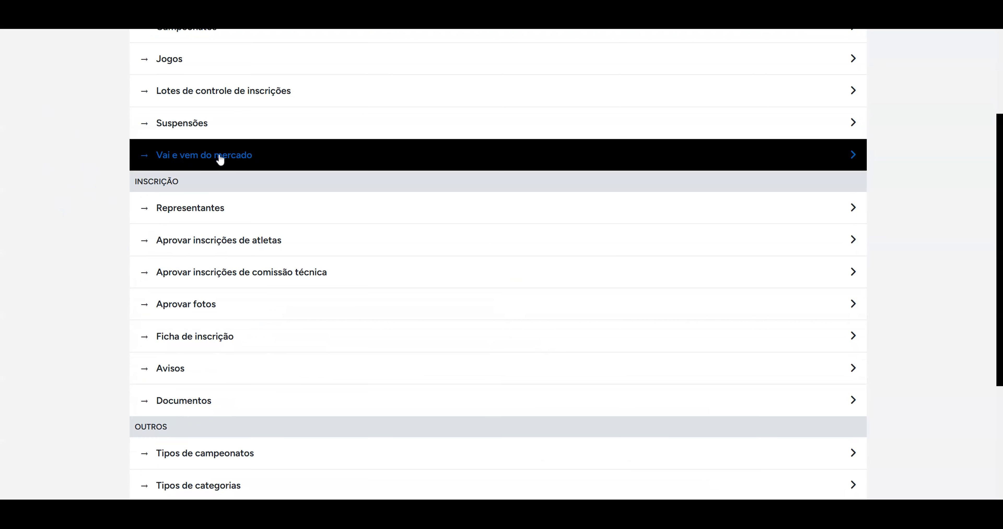
scroll(53, 180, down, 2)
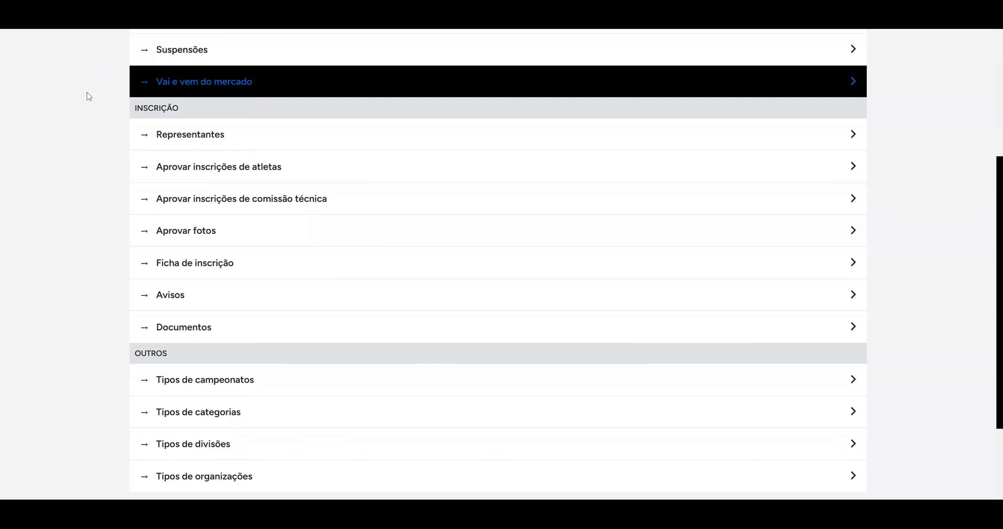
scroll(83, 112, down, 2)
scroll(74, 103, up, 2)
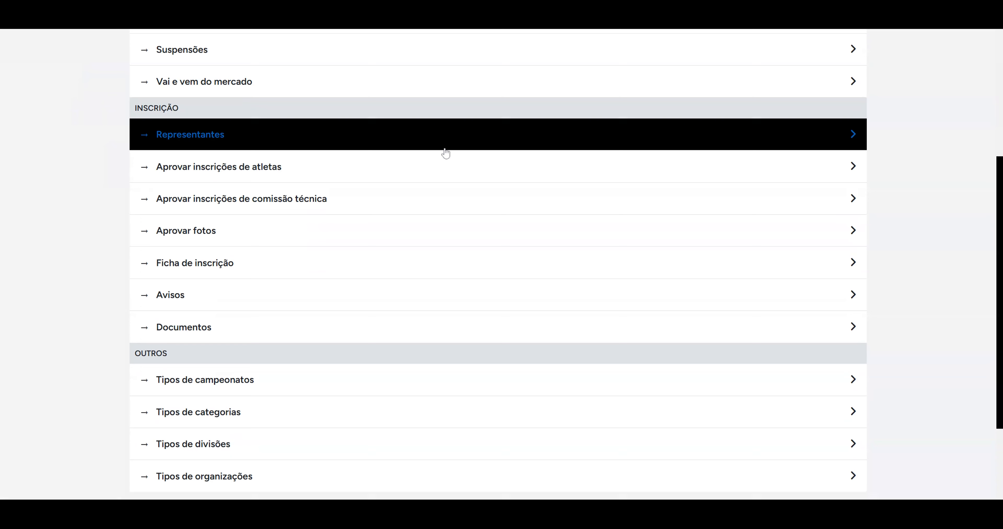
Open the Representantes list, look through its entries, and return to the section's options.
click(231, 134)
scroll(85, 143, up, 2)
scroll(90, 152, down, 5)
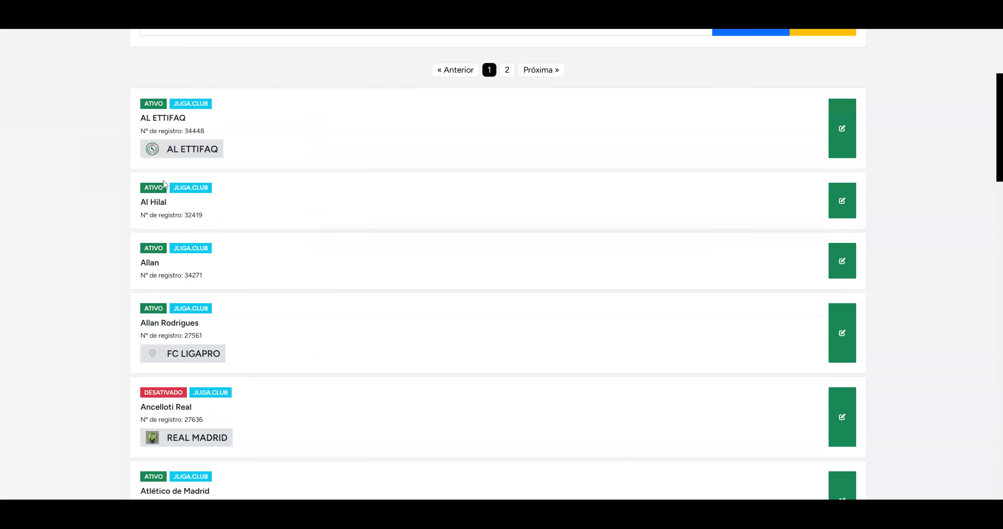
scroll(179, 316, down, 7)
scroll(430, 280, up, 10)
scroll(791, 182, up, 1)
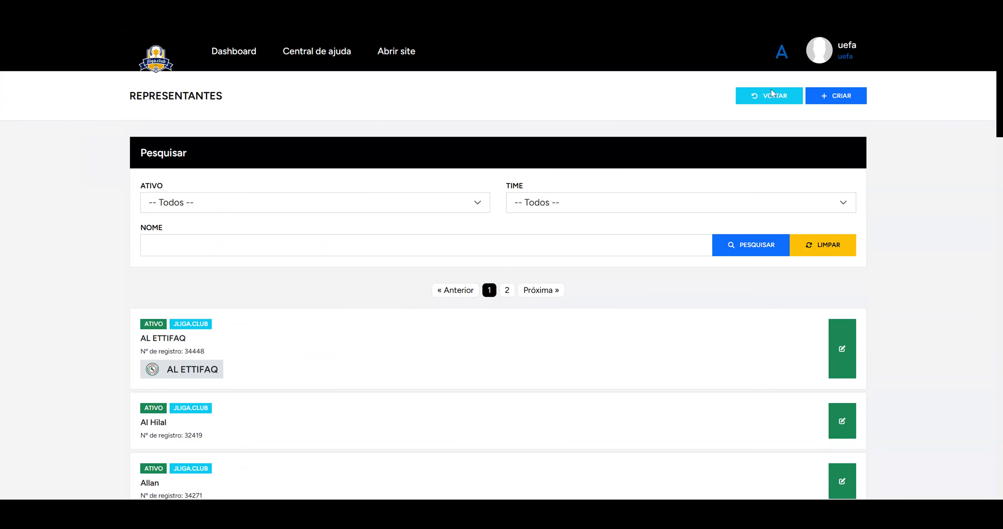
click(770, 96)
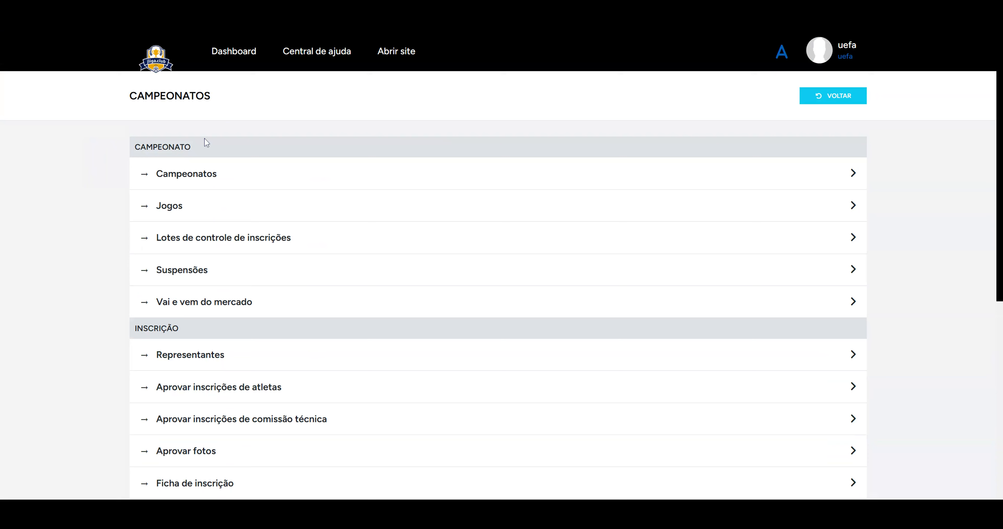
Find the Futebol 7 championship in the Campeonatos list and open it for editing.
scroll(137, 157, down, 4)
scroll(5, 249, down, 4)
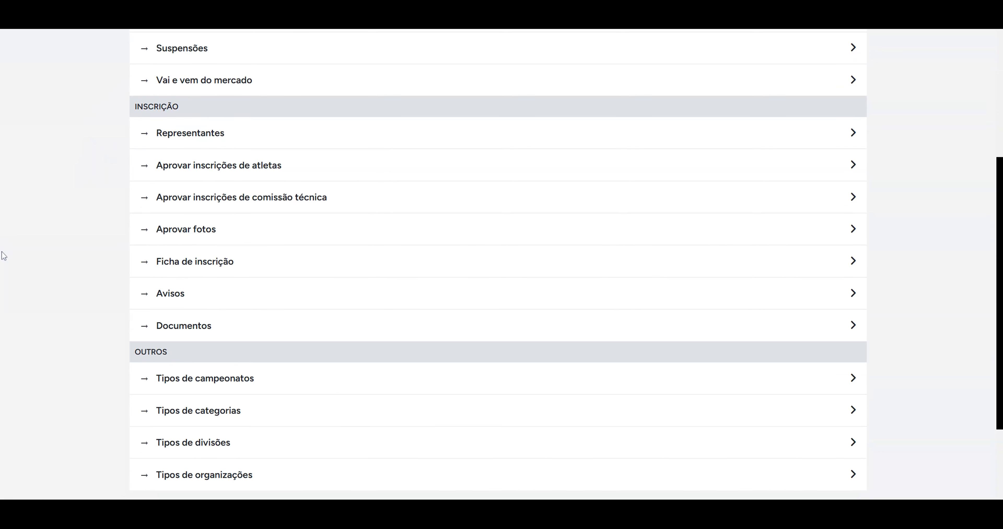
scroll(97, 246, up, 6)
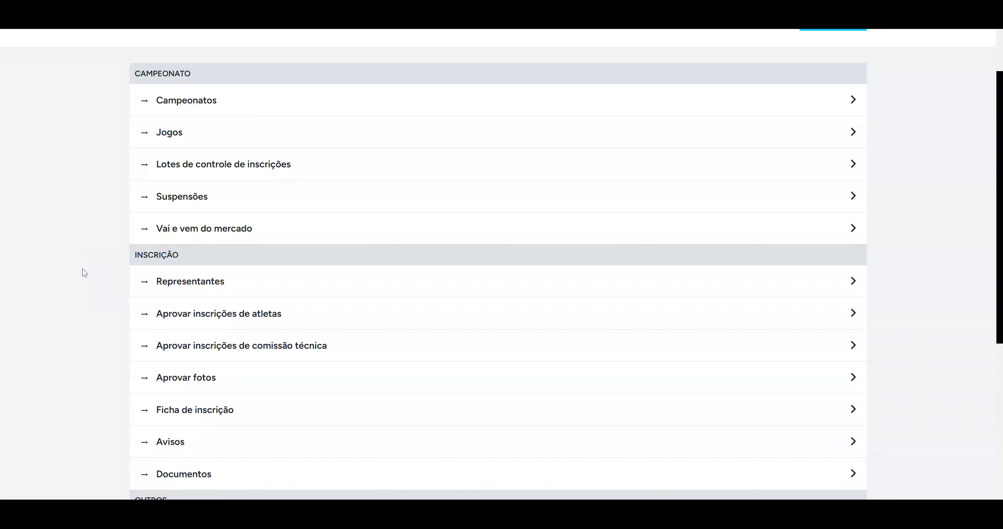
scroll(81, 261, down, 4)
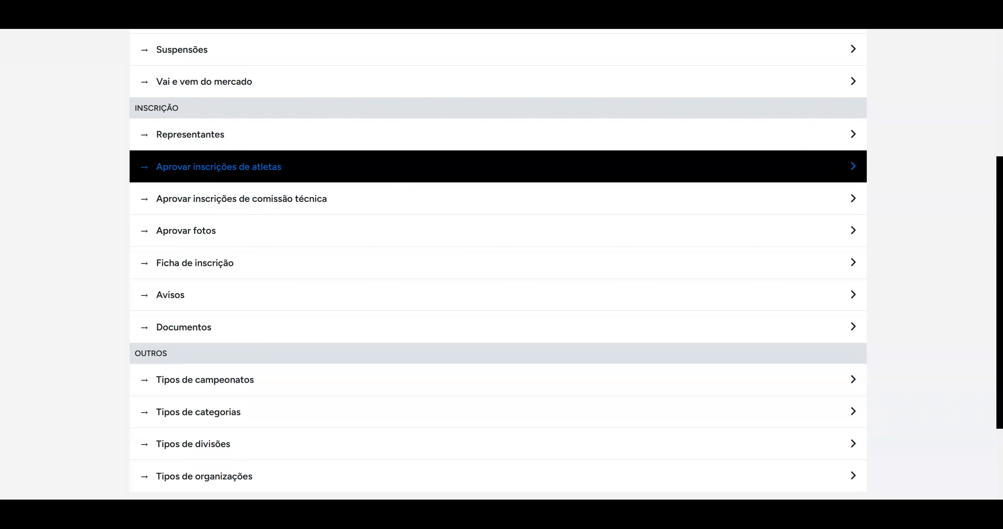
scroll(432, 171, up, 3)
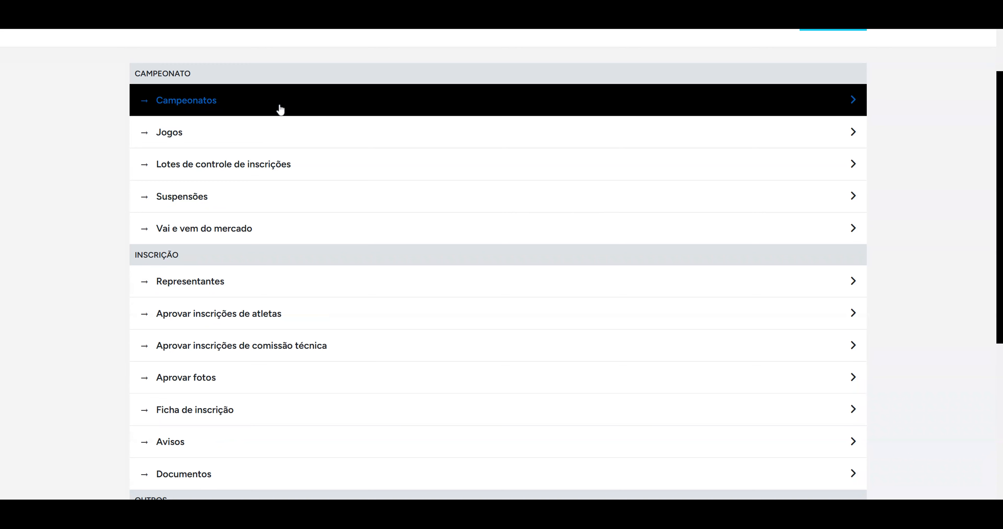
click(245, 104)
scroll(108, 181, down, 10)
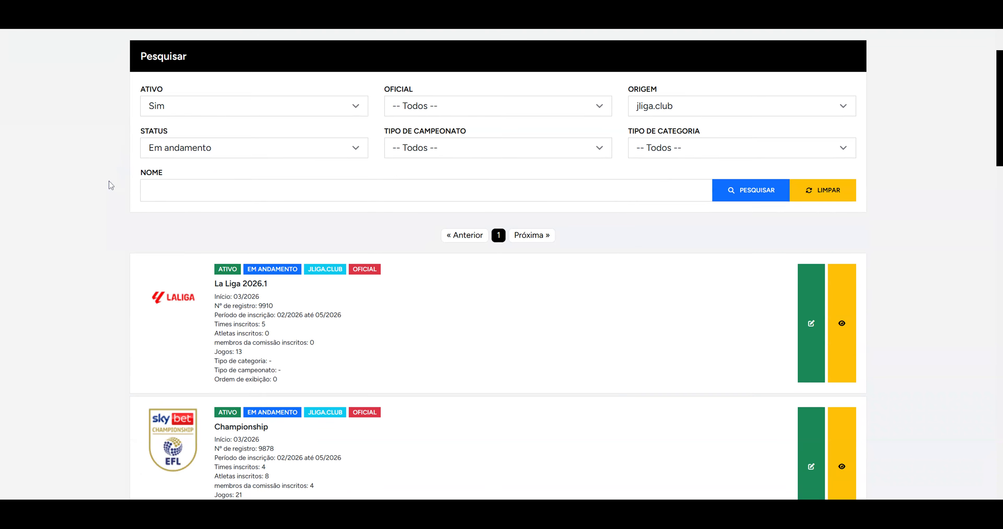
scroll(428, 171, down, 1)
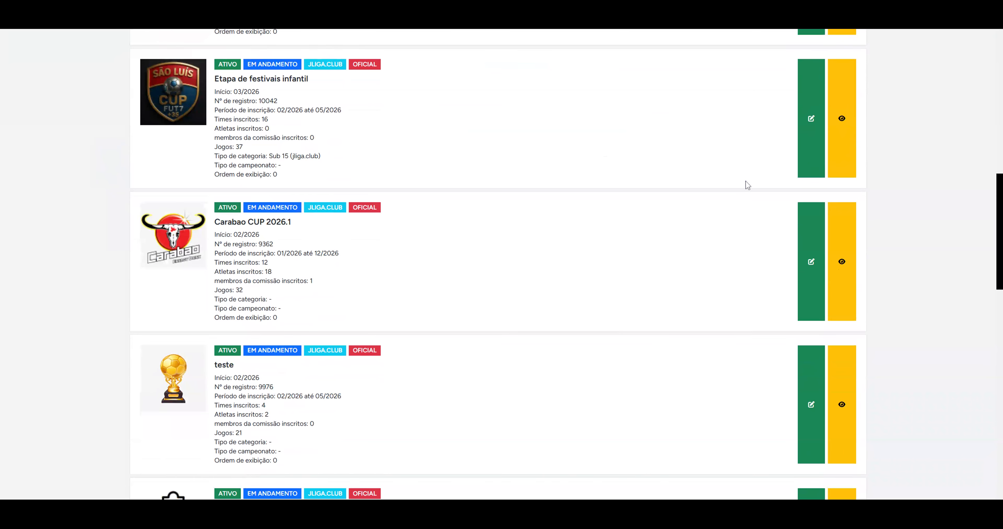
scroll(788, 287, down, 2)
scroll(790, 290, down, 4)
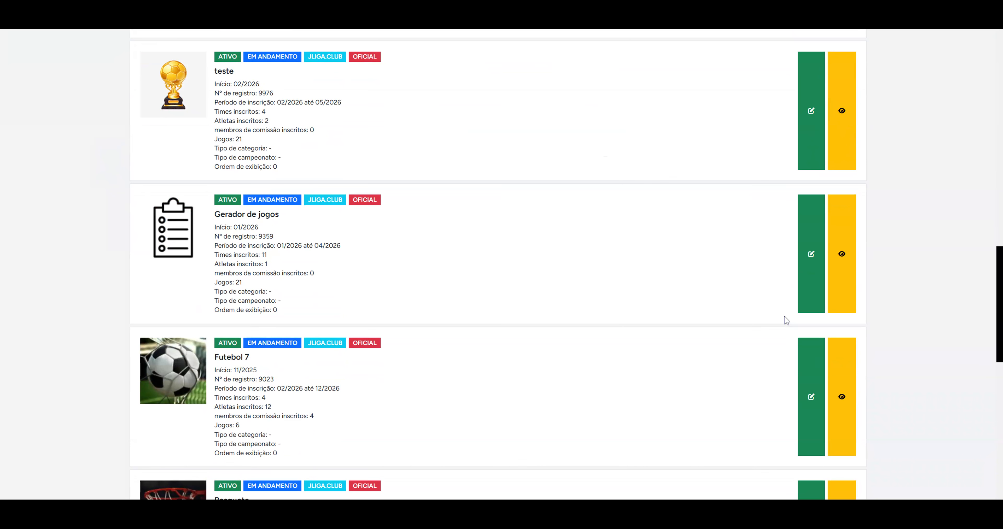
click(810, 373)
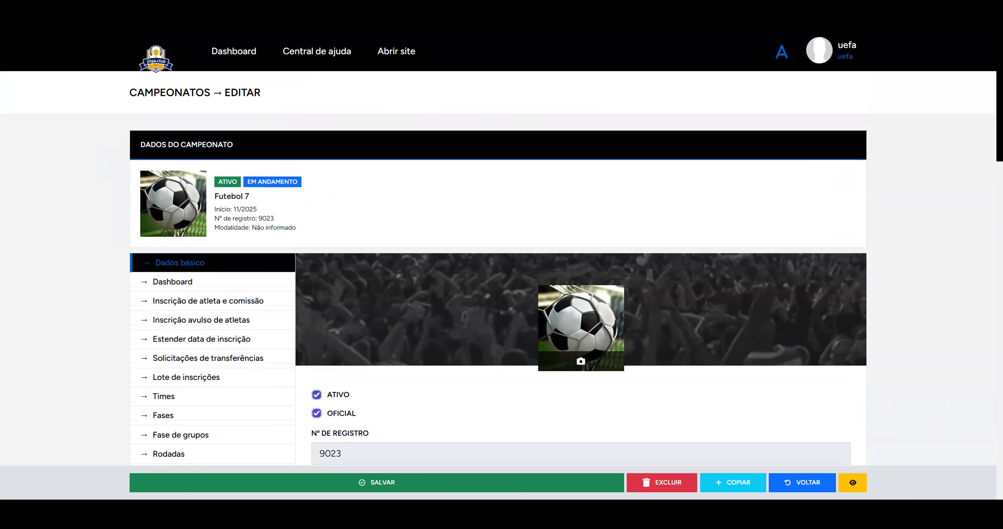
Open Futebol 7's "Inscrição de atleta e comissão" settings and examine the general fields.
scroll(500, 125, down, 3)
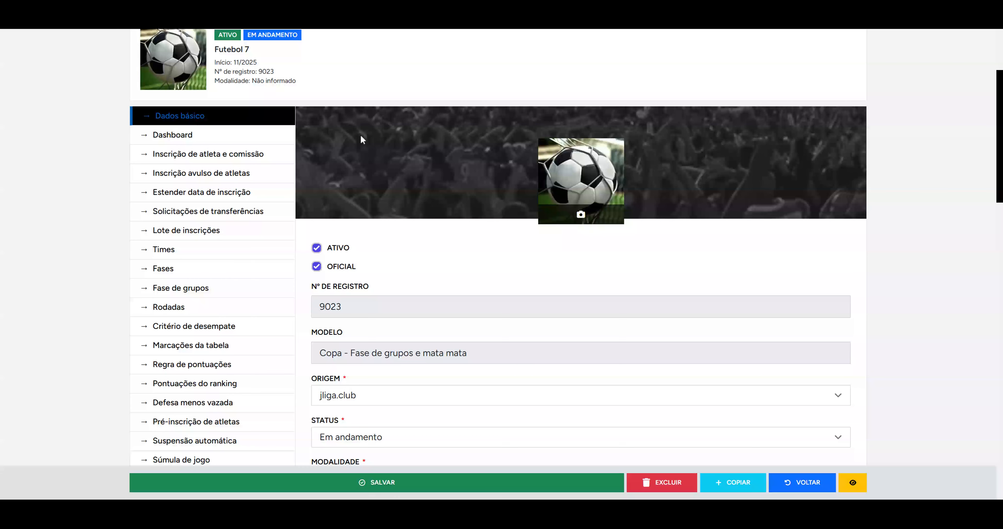
click(265, 153)
scroll(340, 120, down, 3)
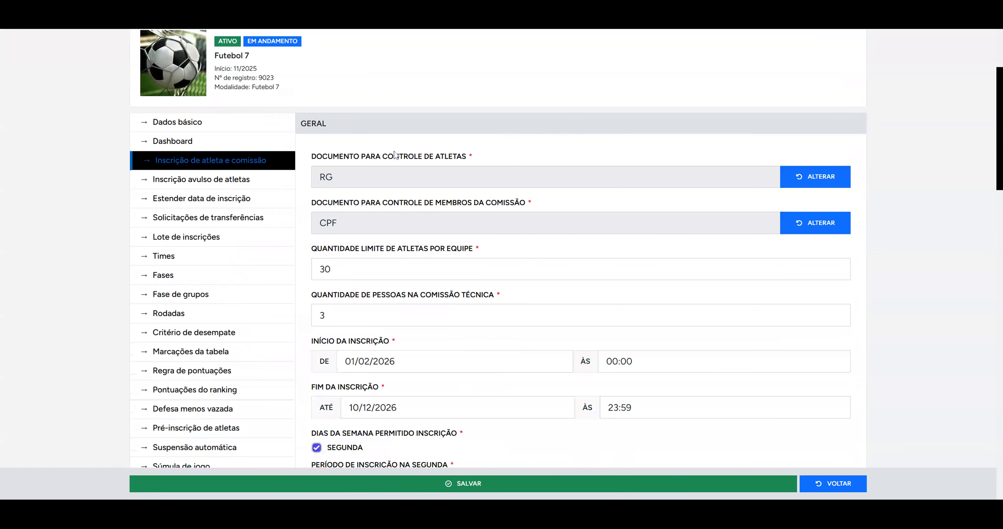
scroll(413, 168, down, 2)
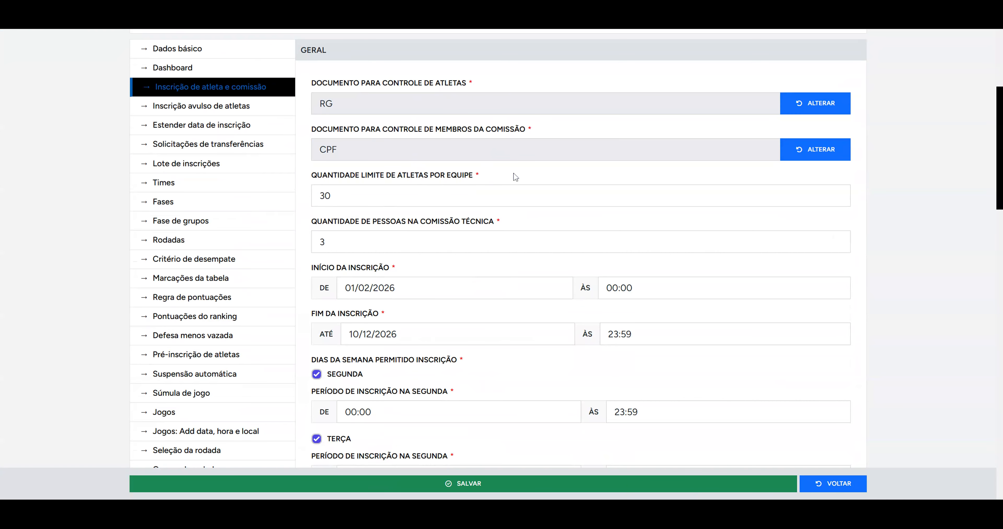
scroll(511, 161, down, 4)
Check the registration start date's calendar and set the registration end time to 17:00.
click(510, 141)
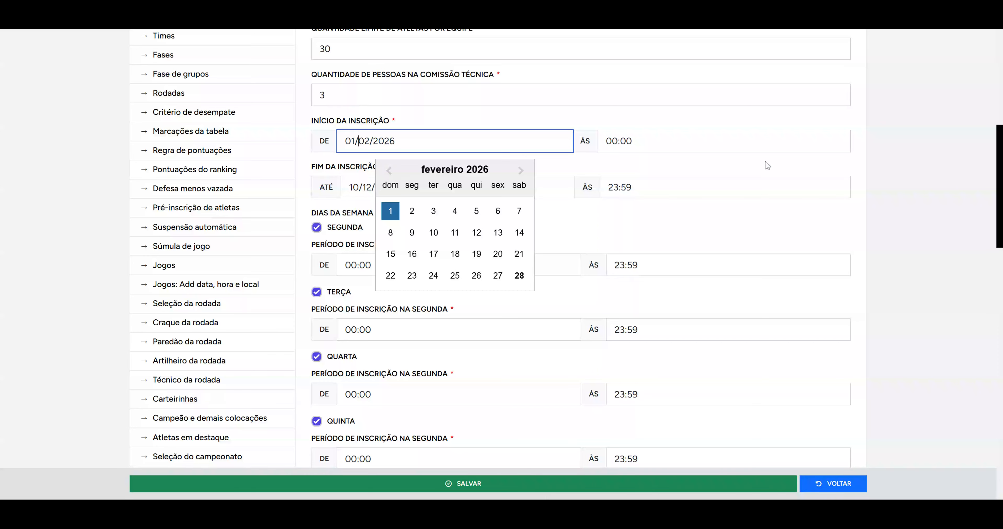
click(641, 181)
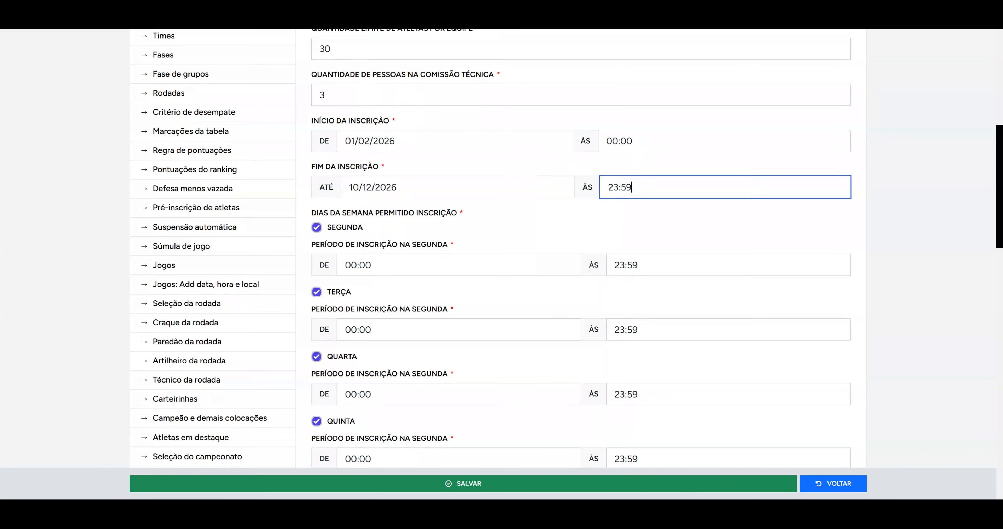
click(952, 170)
click(591, 194)
key(ctrl+a)
text(17:00)
click(581, 226)
Disallow registration on Domingo, Sabado and Sexta in the permitted weekdays.
scroll(581, 225, down, 2)
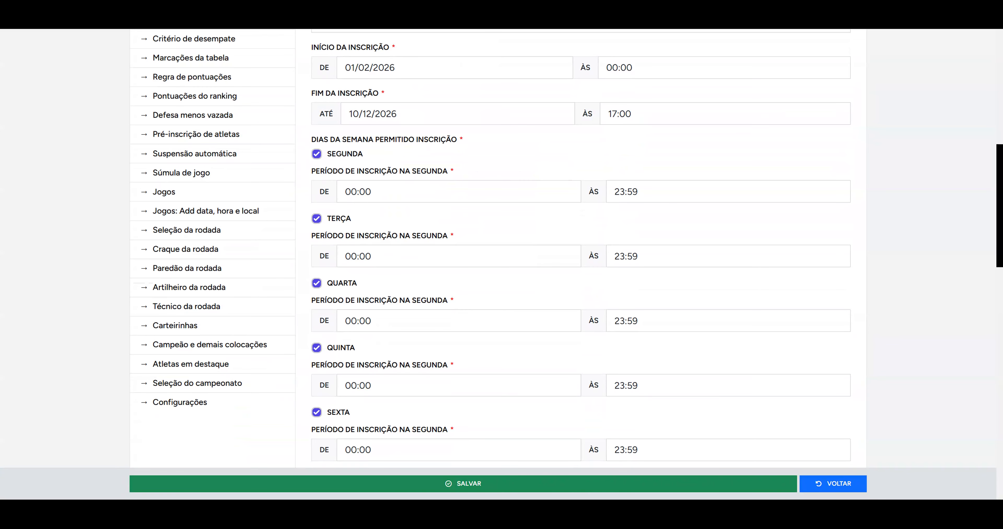
scroll(346, 129, down, 2)
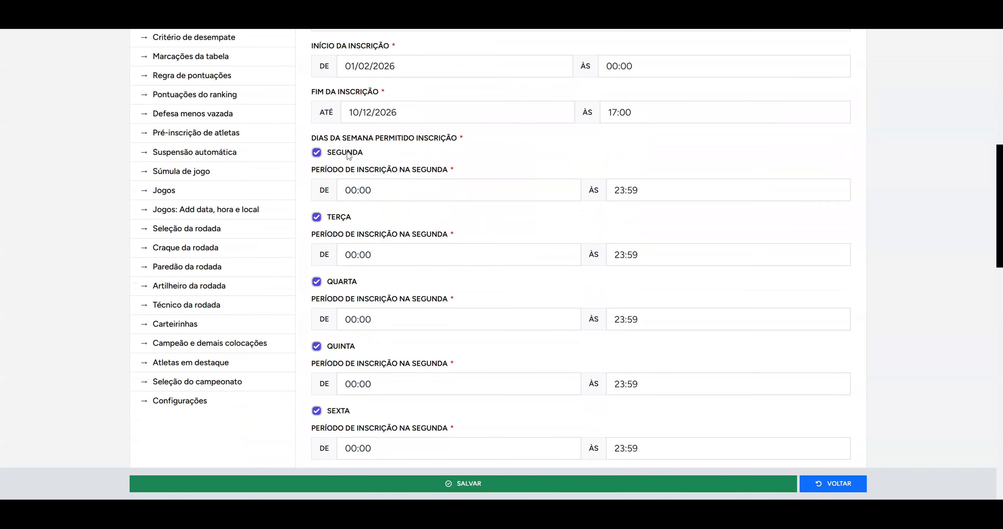
scroll(325, 312, down, 2)
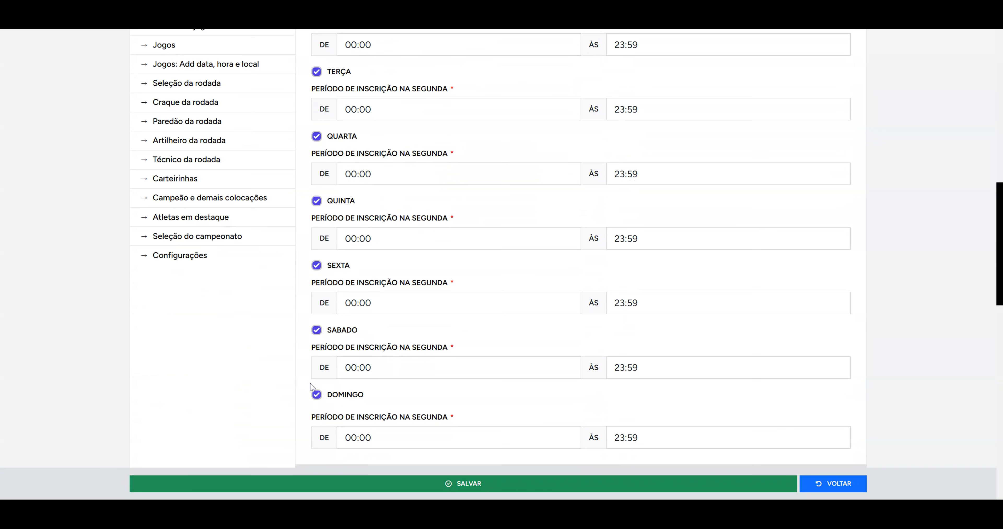
click(316, 395)
click(317, 330)
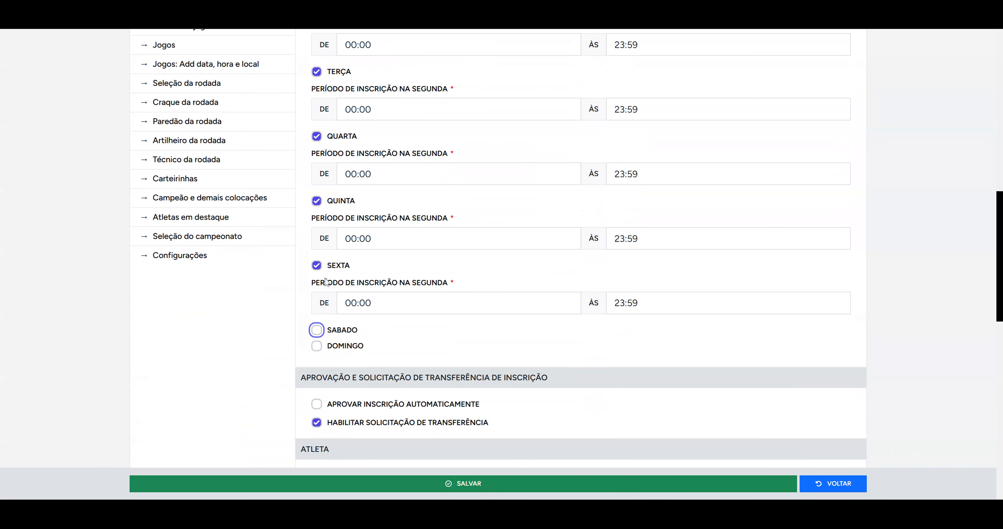
click(317, 266)
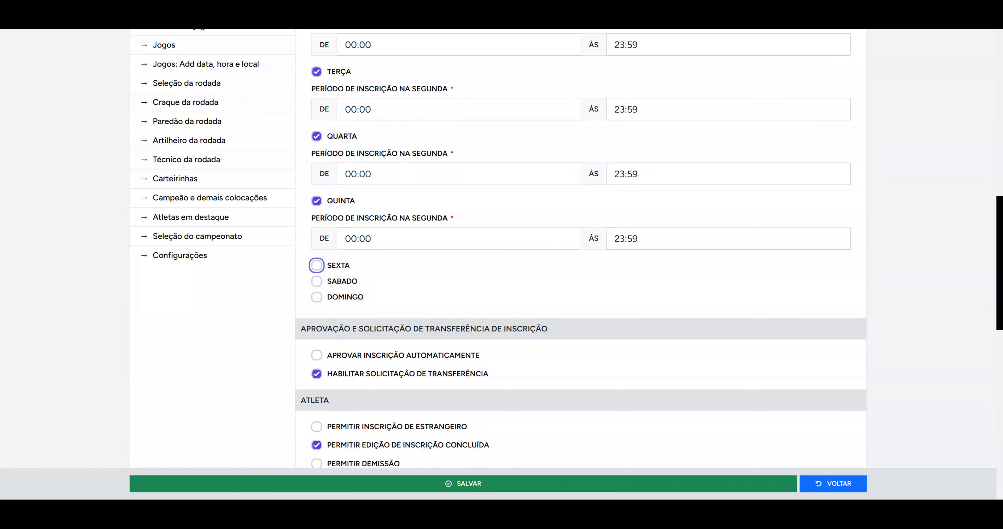
Set Quinta's registration period to end at 17:00, allow registration on Sexta again, and review the weekday periods.
click(639, 239)
drag(639, 238, 604, 249)
text(17:00)
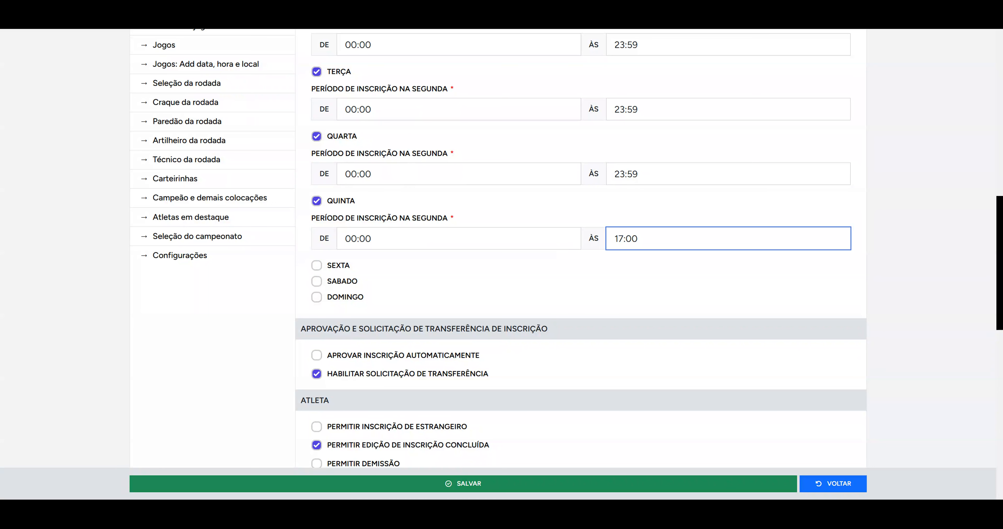
key(Tab)
key(space)
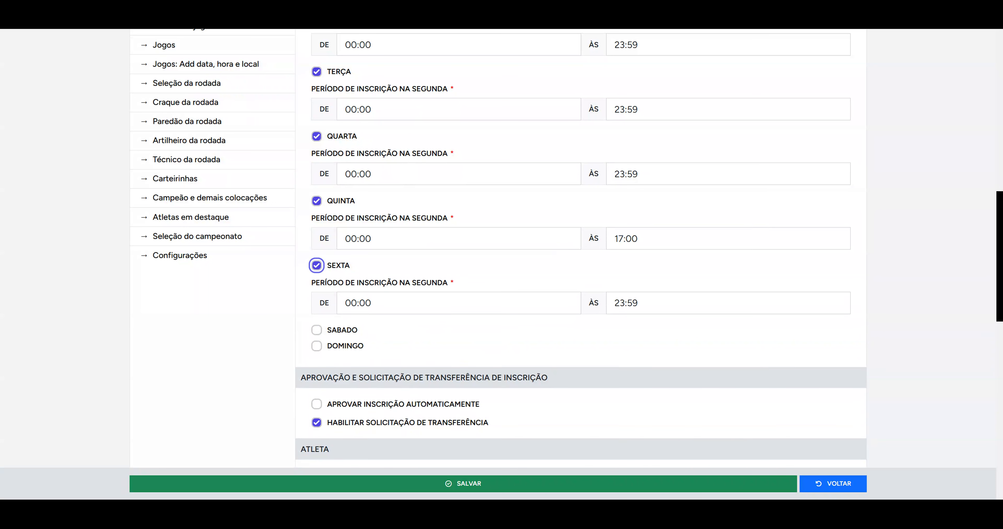
scroll(471, 308, up, 4)
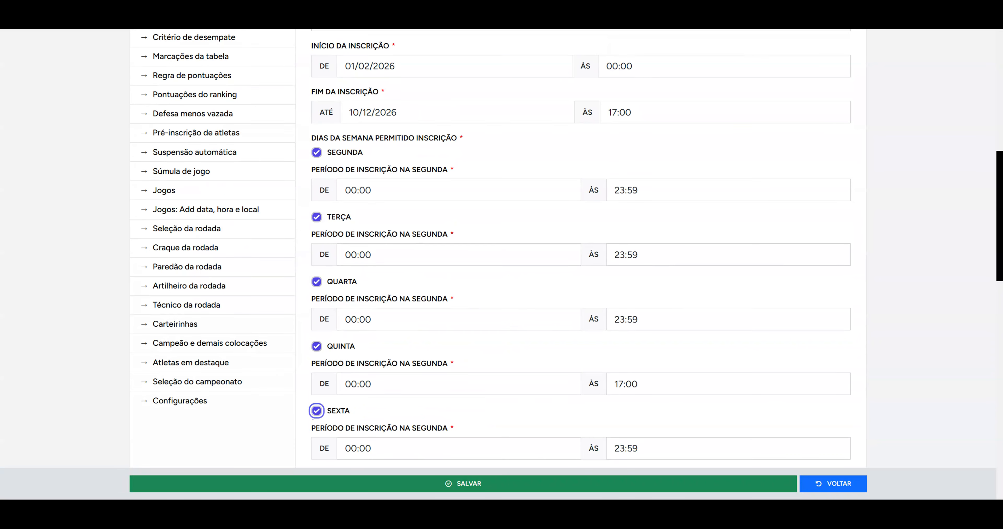
scroll(324, 158, down, 2)
scroll(324, 158, up, 2)
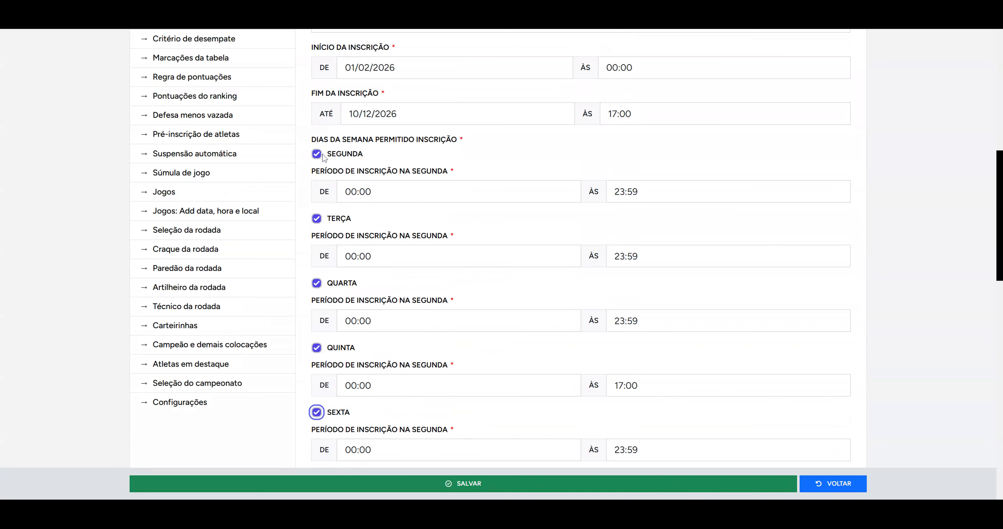
Disallow registration on Sexta and toggle Quinta's permission off and back on.
click(319, 422)
click(317, 414)
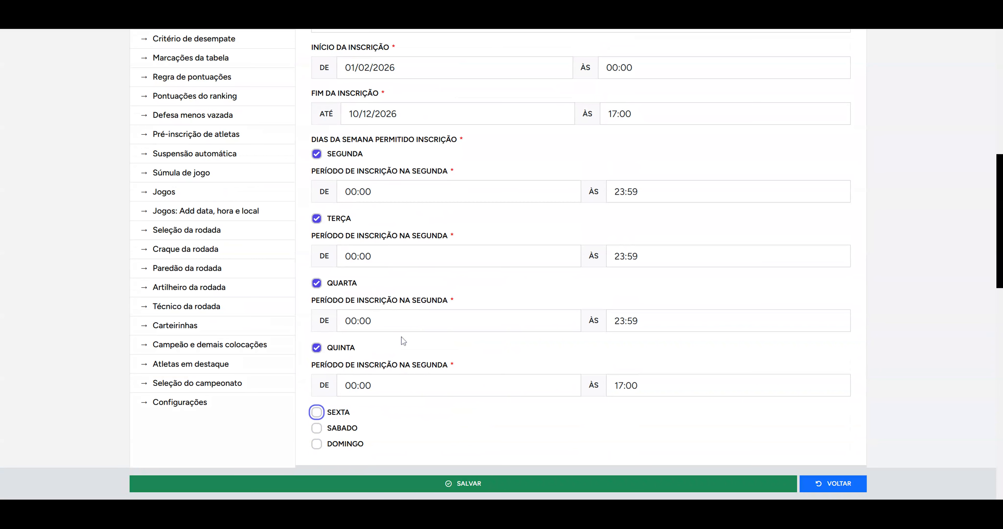
click(662, 385)
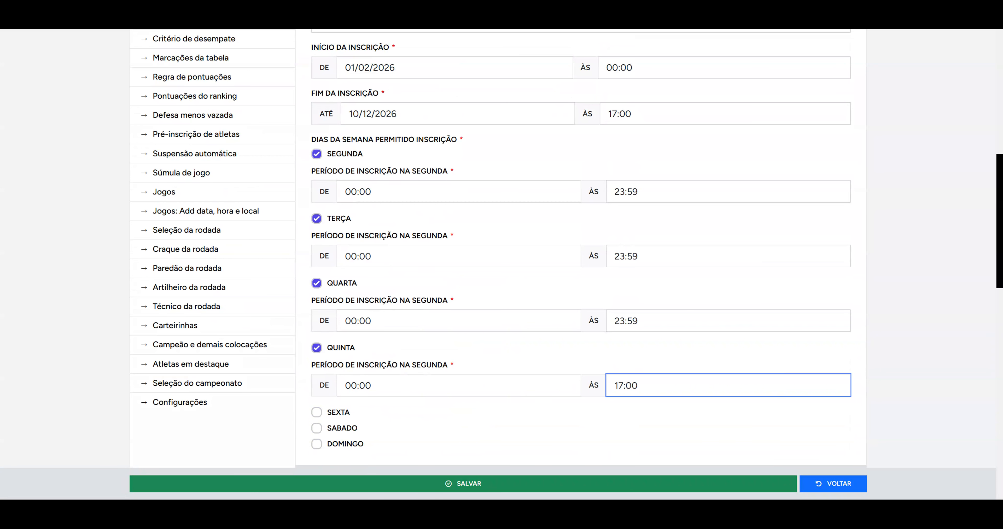
click(541, 355)
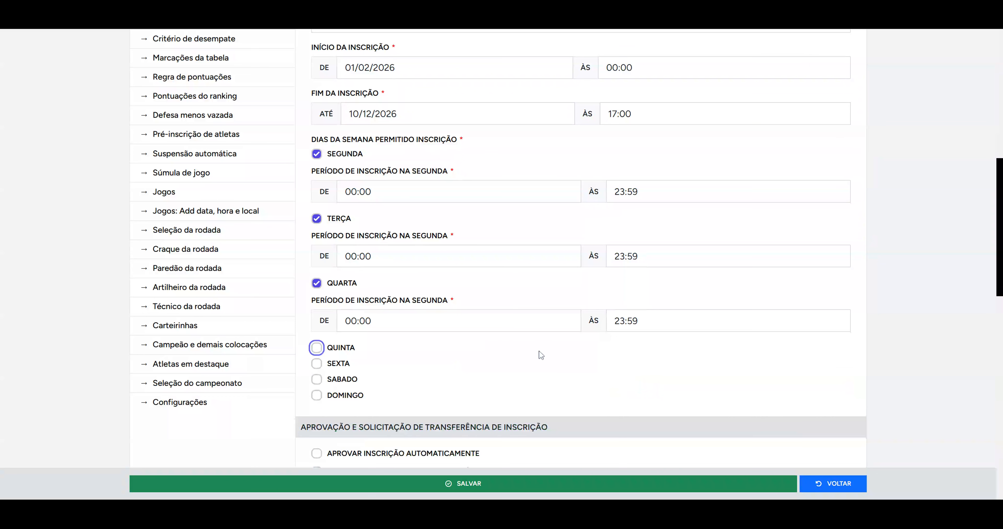
click(316, 348)
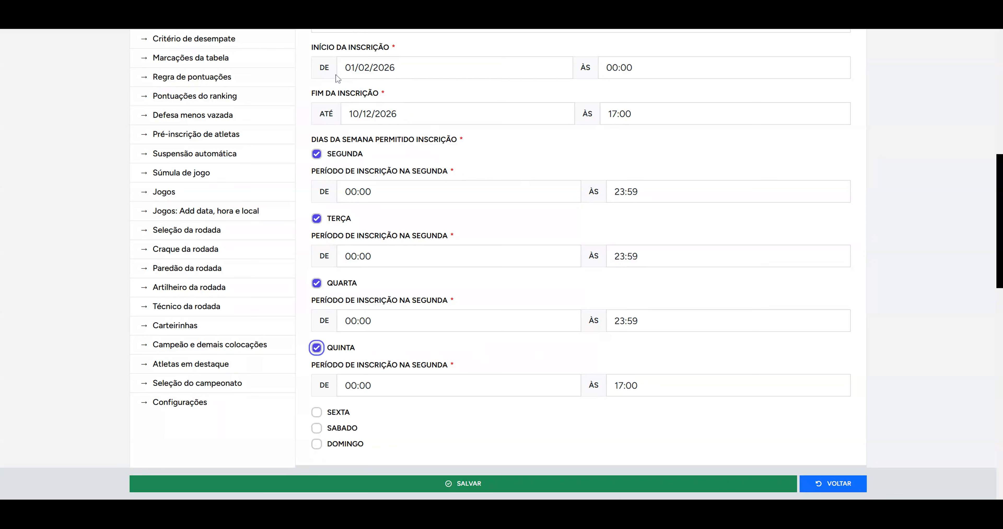
Allow registration on Sexta again, and toggle Sabado and Domingo on and back off.
scroll(345, 264, down, 3)
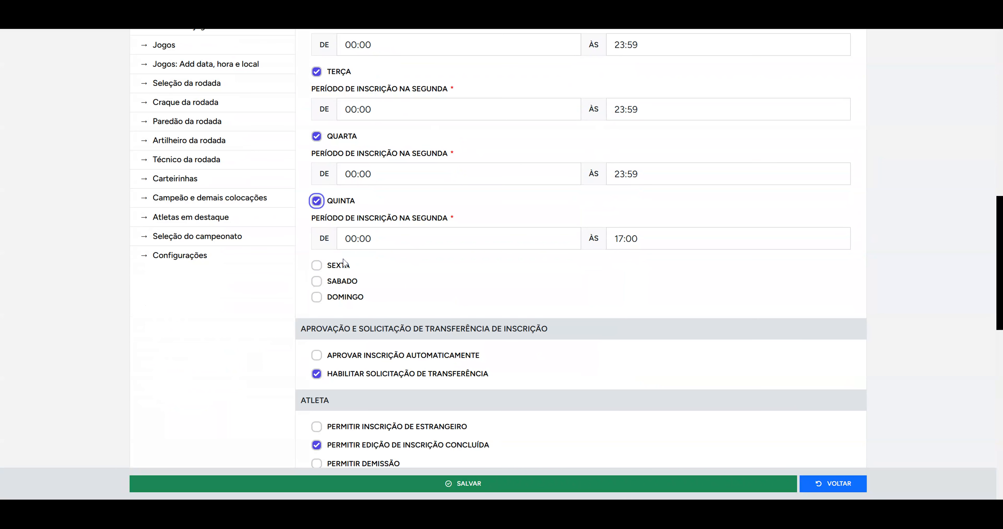
click(316, 265)
click(316, 331)
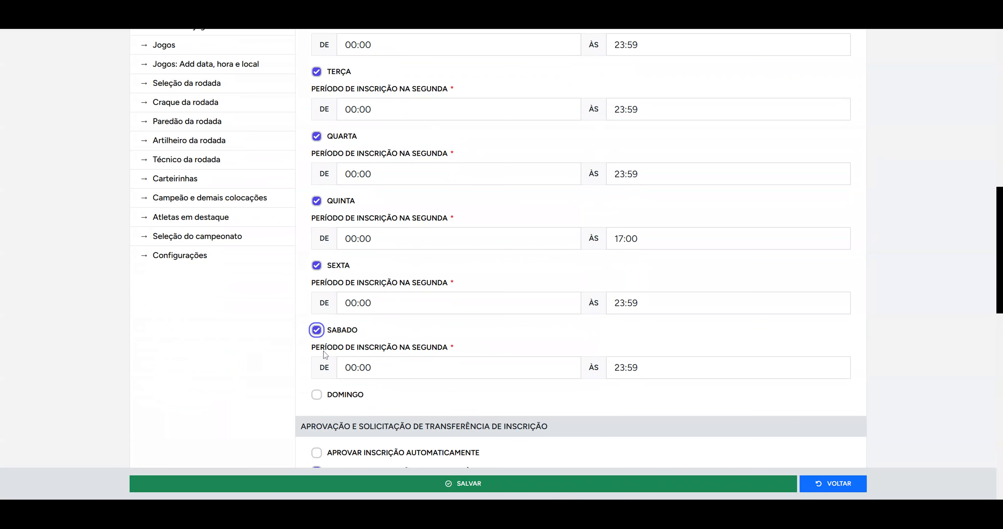
click(317, 399)
click(317, 395)
click(317, 330)
scroll(317, 330, up, 2)
Restrict the permitted registration weekdays to Terça and Quinta only.
click(316, 274)
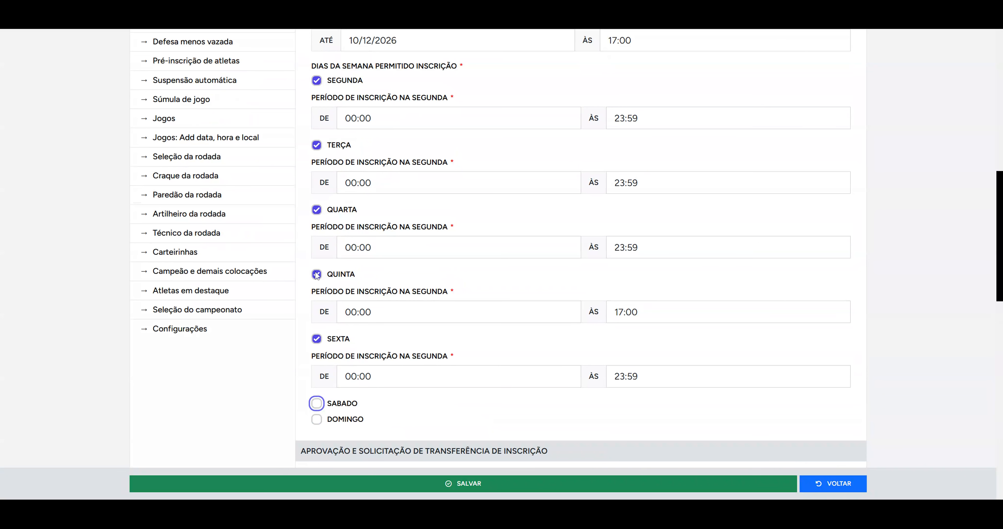
click(317, 145)
scroll(319, 152, up, 2)
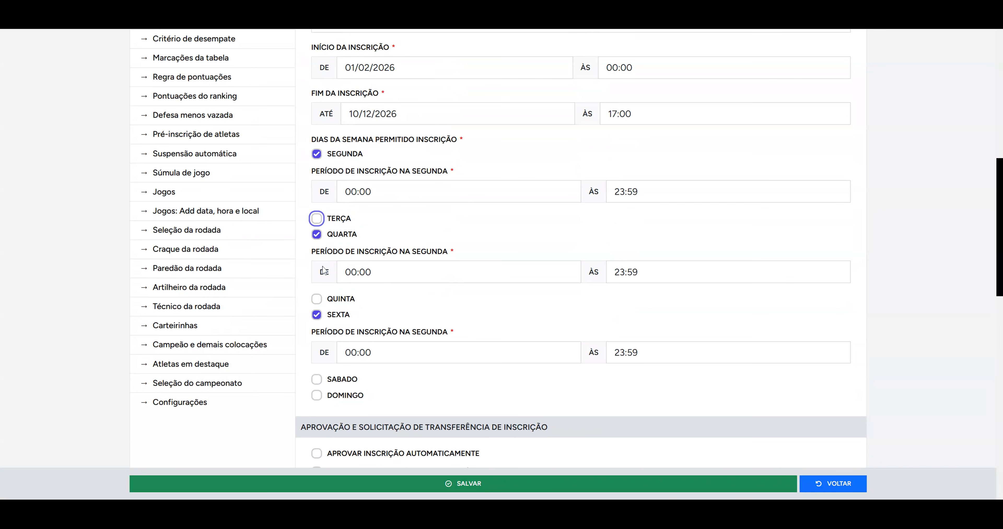
click(317, 219)
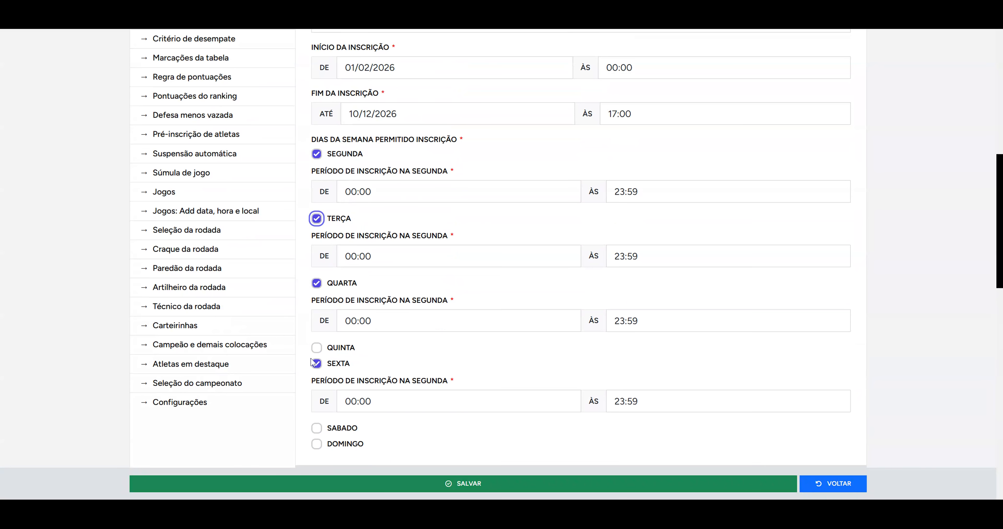
click(316, 355)
click(318, 349)
click(317, 413)
click(317, 284)
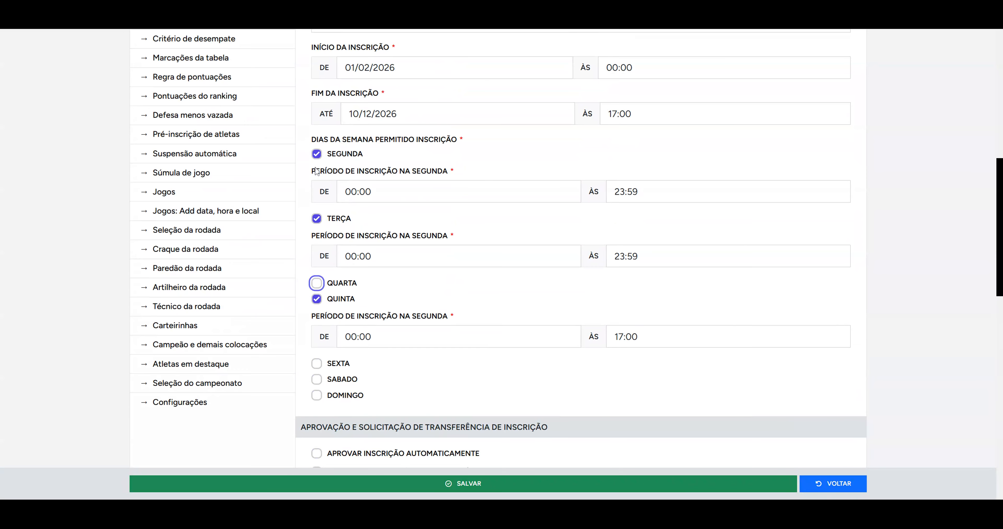
click(317, 154)
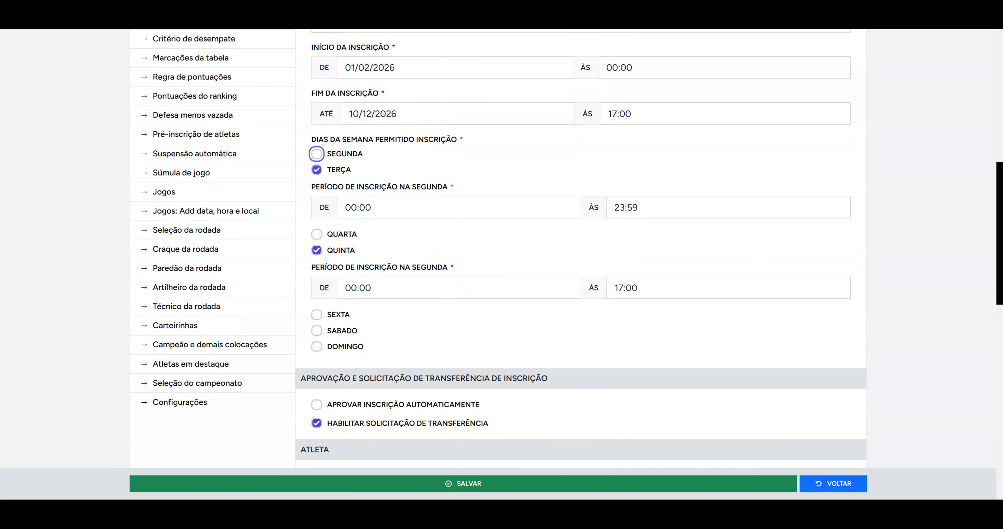
Enable "Aprovar inscrição automaticamente" in the registration approval and transfer section.
scroll(433, 220, down, 5)
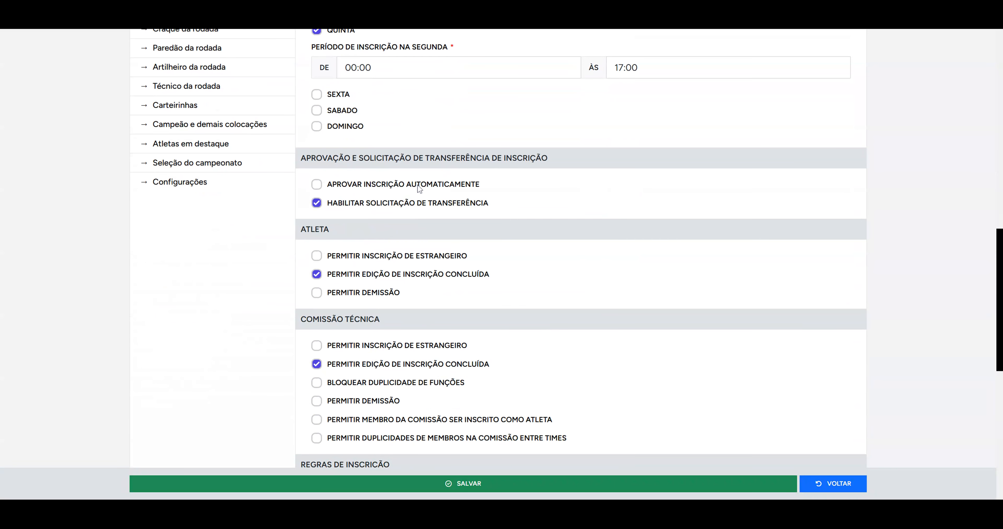
drag(300, 157, 580, 167)
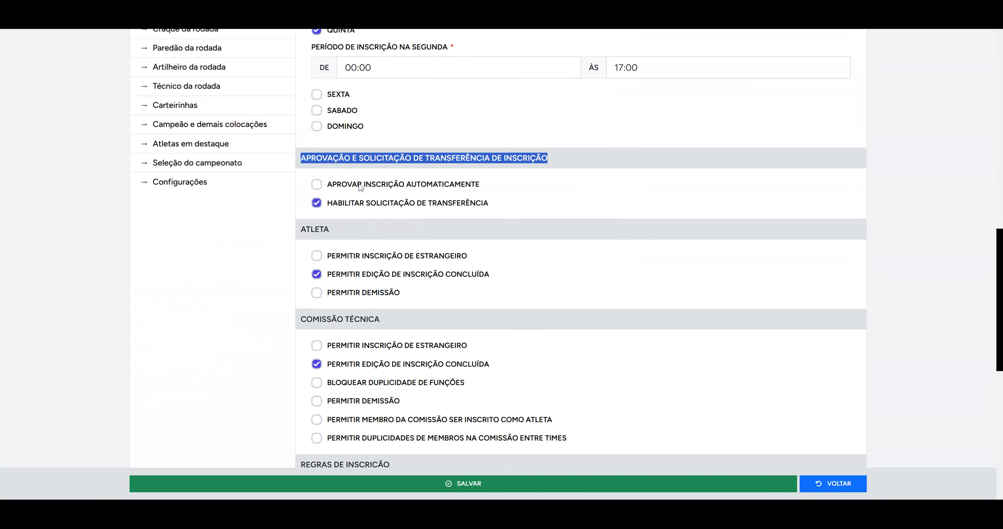
click(316, 186)
click(317, 186)
click(317, 186)
scroll(285, 207, down, 2)
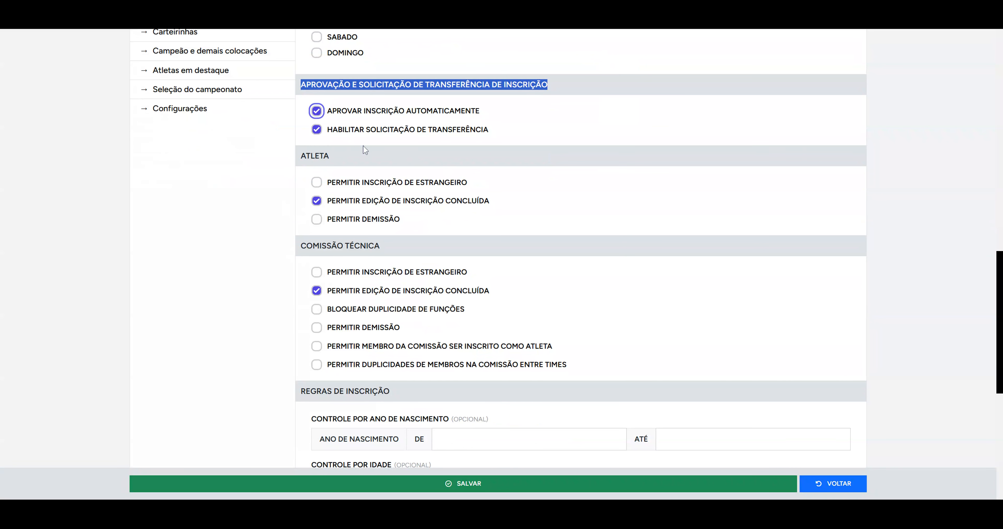
Enable "Permitir demissão" for athletes, examine its dismissal quantity and minimum games fields, and disable it again.
scroll(293, 169, down, 2)
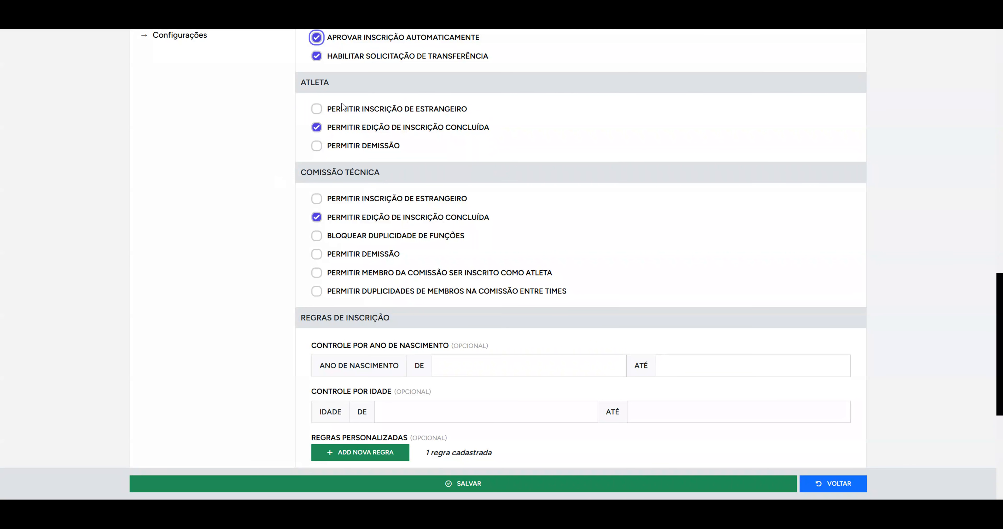
click(316, 147)
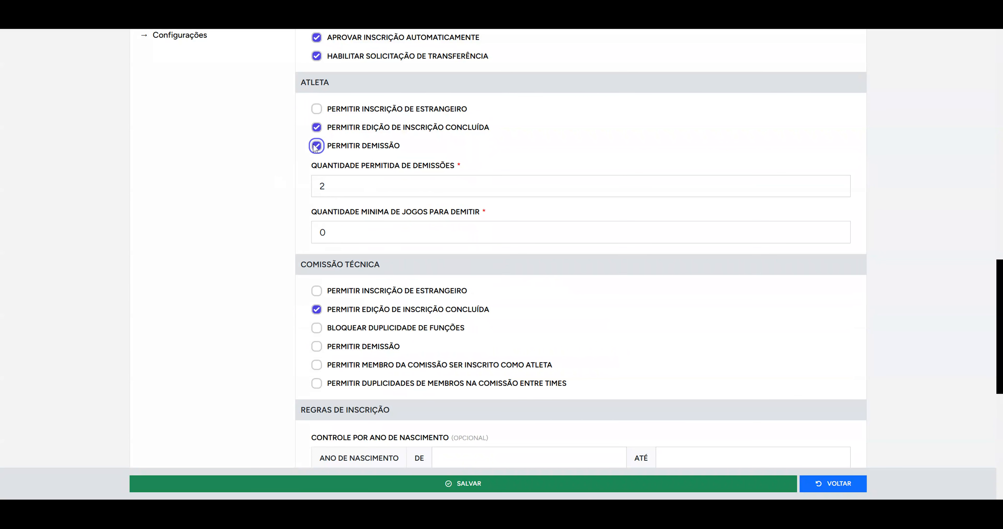
double_click(322, 187)
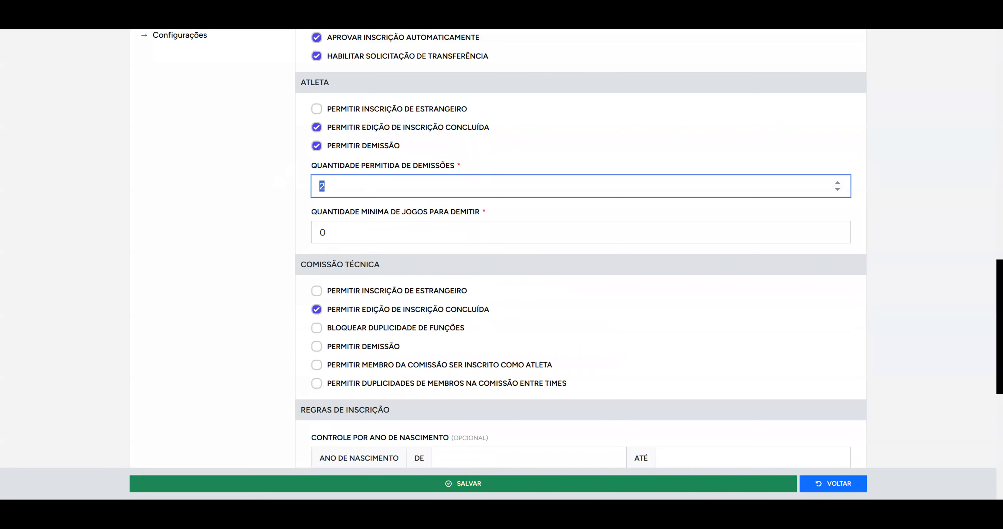
click(389, 229)
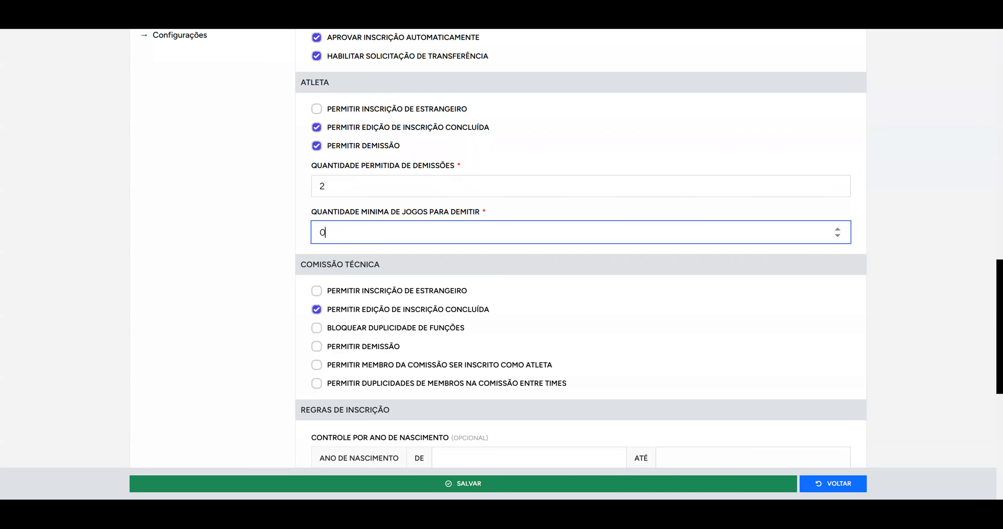
click(351, 186)
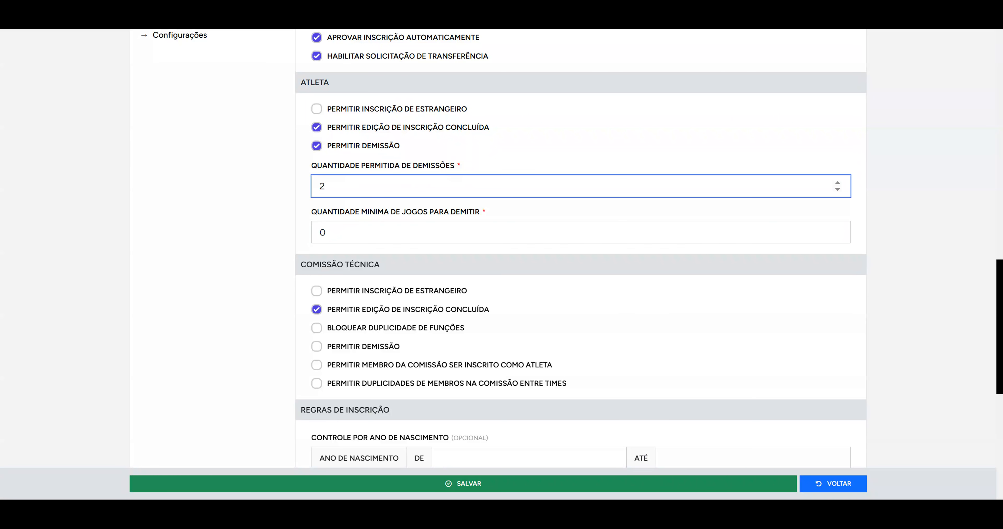
click(318, 149)
In Comissão Técnica, try the duplicate-function and member-as-athlete options, and enable "Permitir duplicidades de membros na comissão entre times".
scroll(304, 181, down, 2)
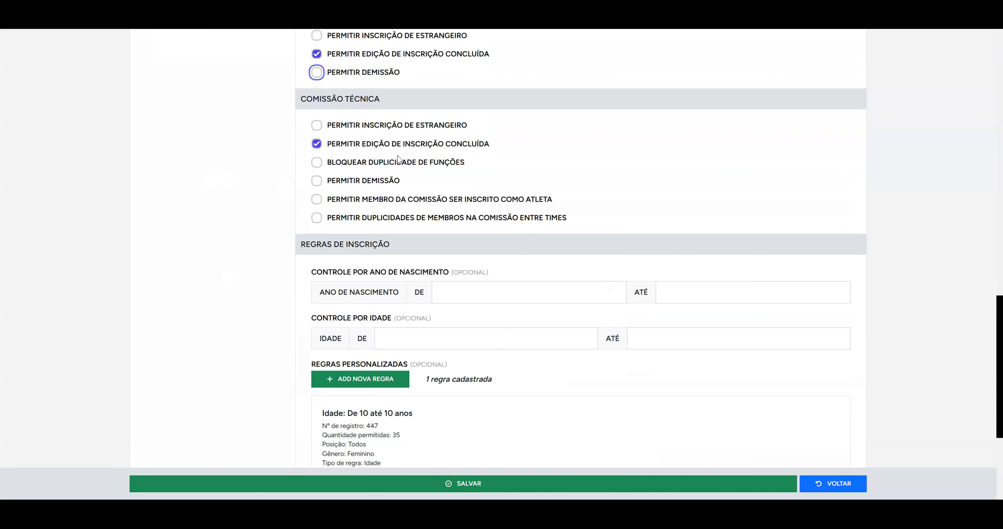
click(316, 164)
click(316, 164)
click(420, 200)
click(317, 199)
scroll(241, 231, down, 2)
click(318, 148)
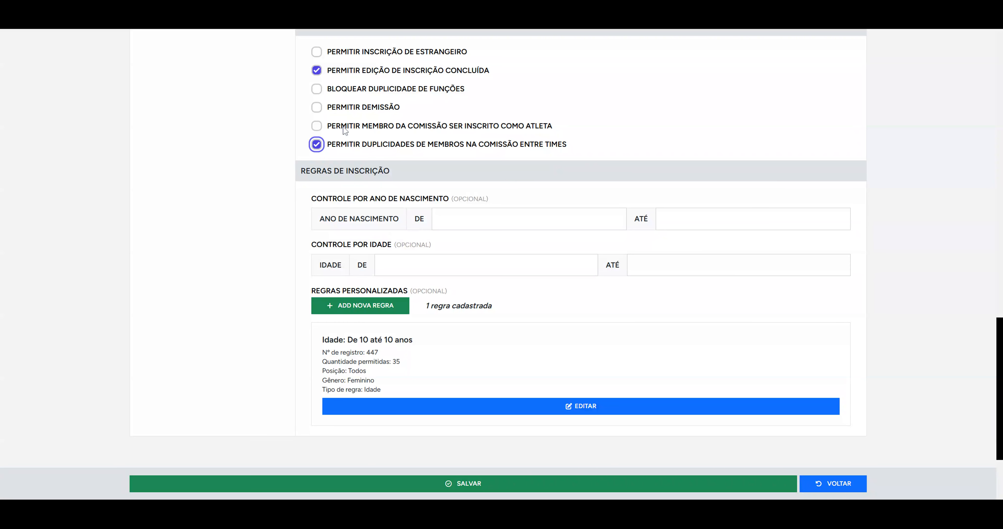
Examine the registration rules for controlling athletes by birth year, by age and through custom rules.
scroll(236, 156, down, 2)
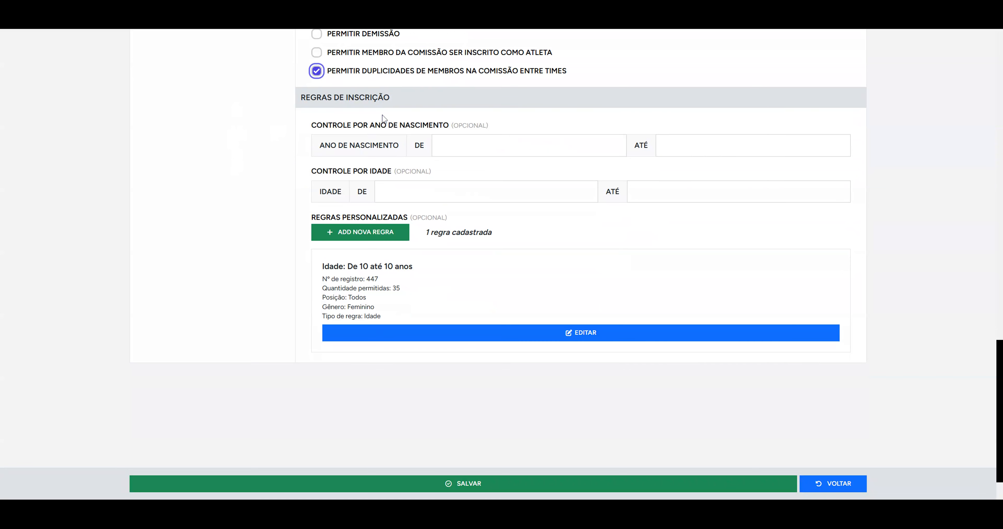
click(449, 140)
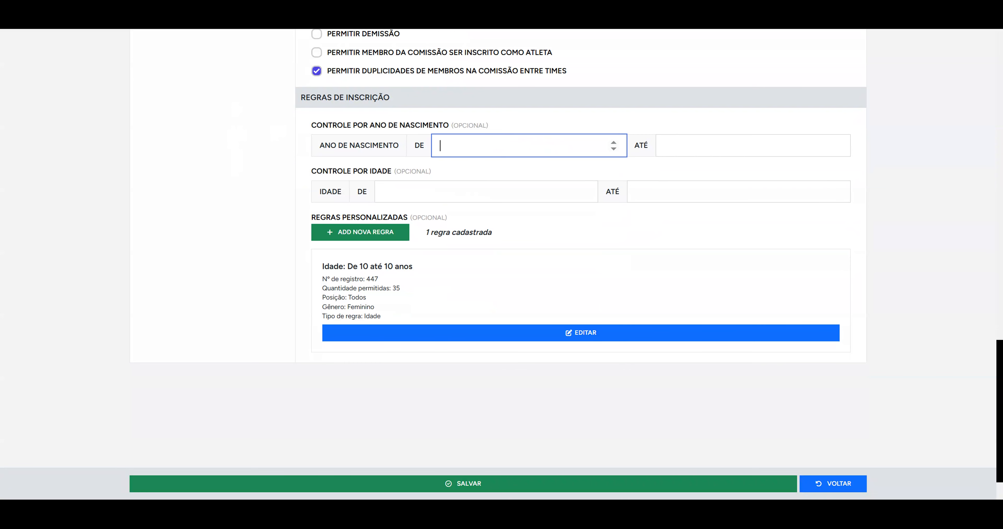
click(454, 187)
click(440, 145)
click(473, 195)
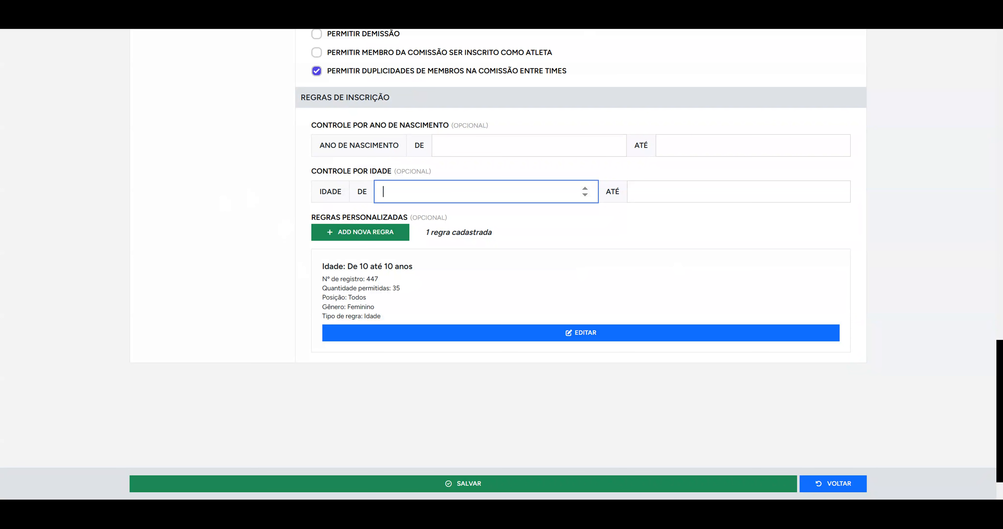
triple_click(406, 102)
click(346, 120)
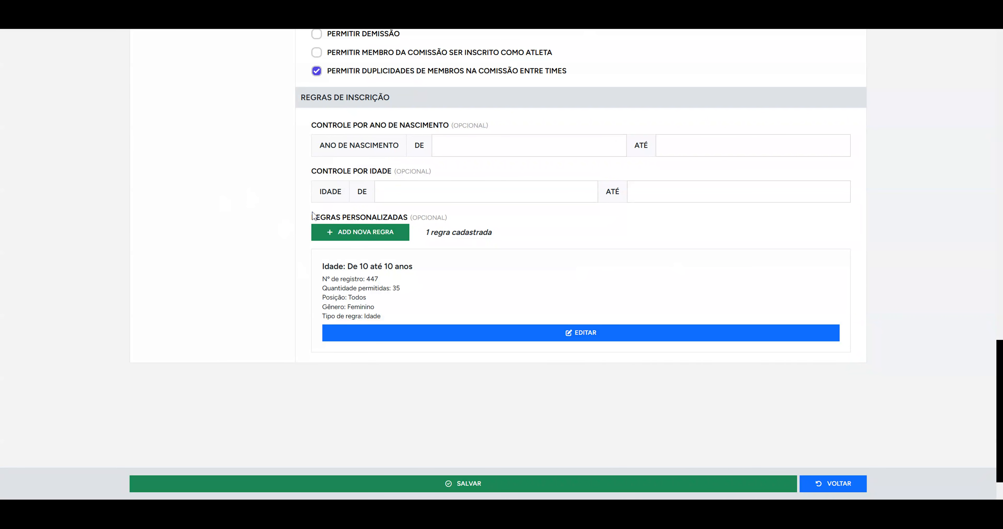
Open the championship's "Inscrição avulso de atletas" section and review the extra athlete quantities.
scroll(283, 212, up, 2)
scroll(283, 212, up, 20)
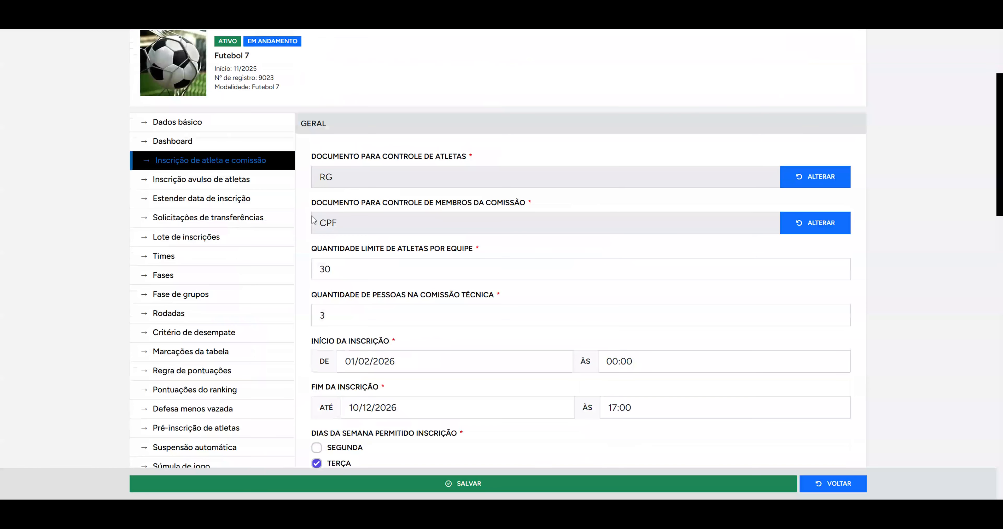
scroll(211, 206, down, 2)
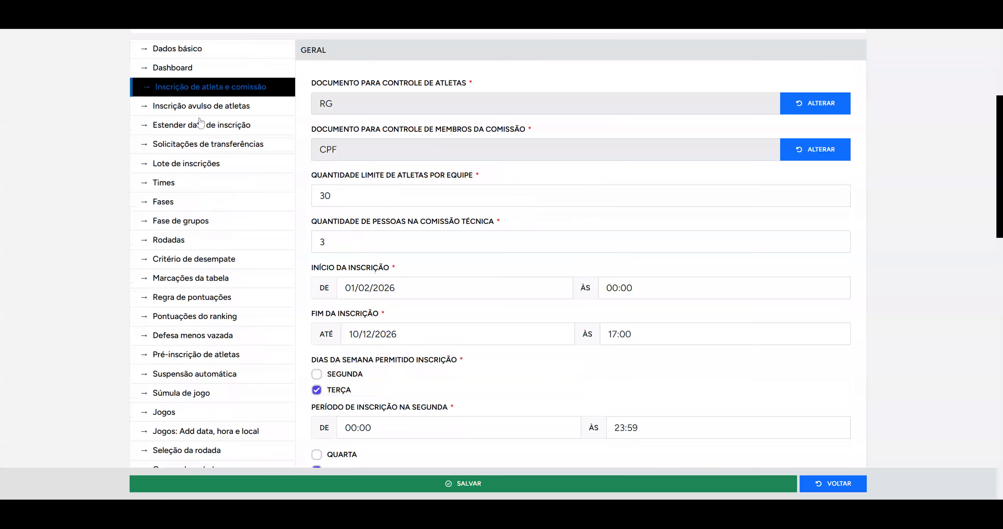
click(219, 113)
scroll(376, 196, down, 2)
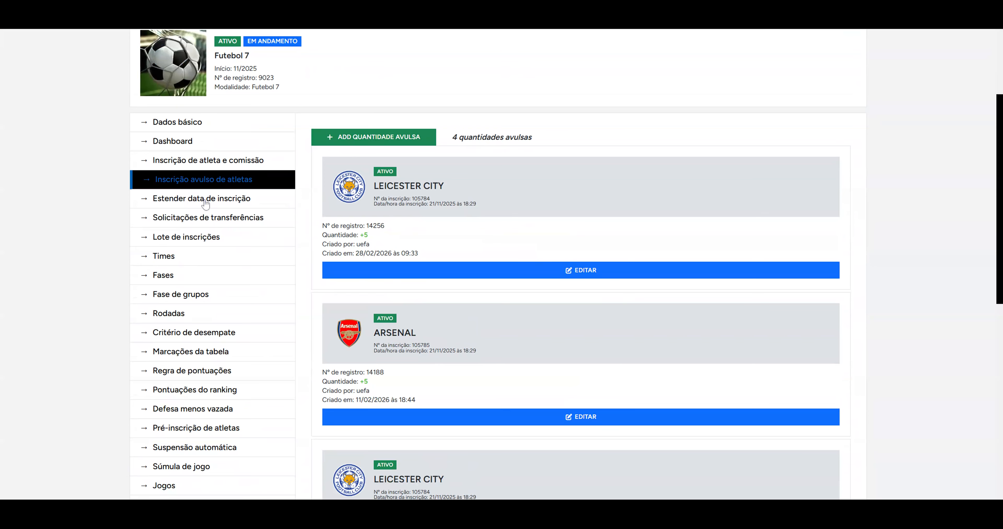
Open "Estender data de inscrição" and examine the status and end date of Arsenal's extension.
click(235, 199)
scroll(317, 204, down, 1)
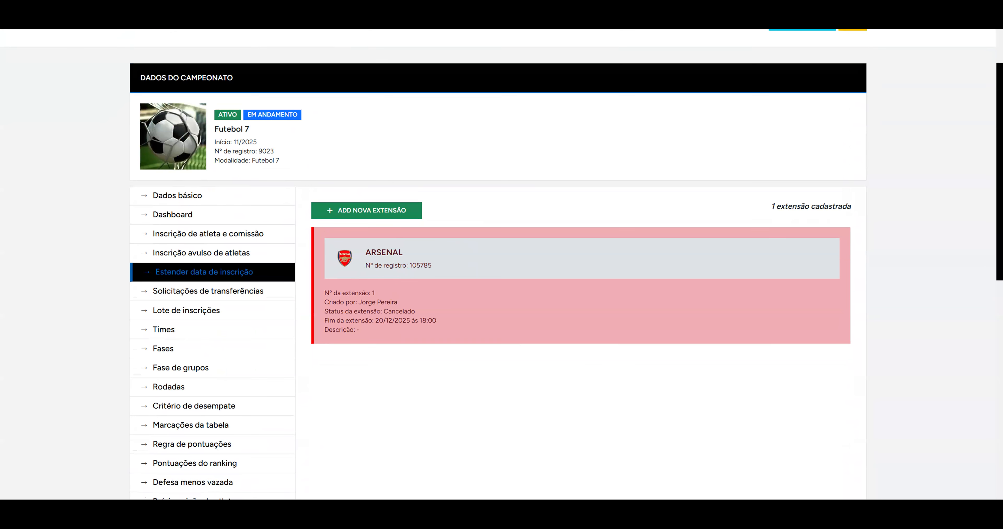
drag(375, 321, 395, 321)
click(433, 312)
Return to "Inscrição avulso de atletas" and check the extra quantity in the first Leicester City entry.
click(227, 252)
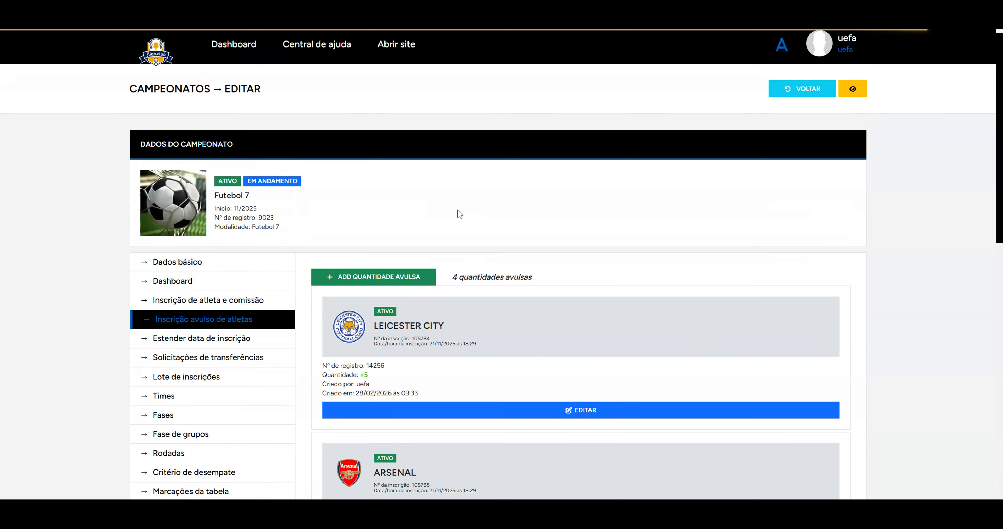
scroll(362, 152, down, 2)
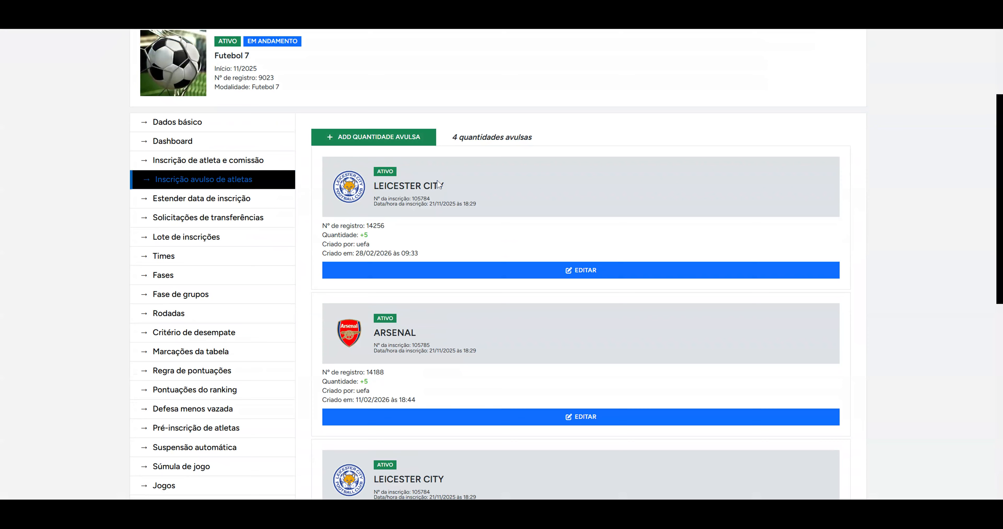
double_click(363, 235)
Create and save an extra athlete quantity of 5 for Manchester City.
click(399, 142)
click(273, 167)
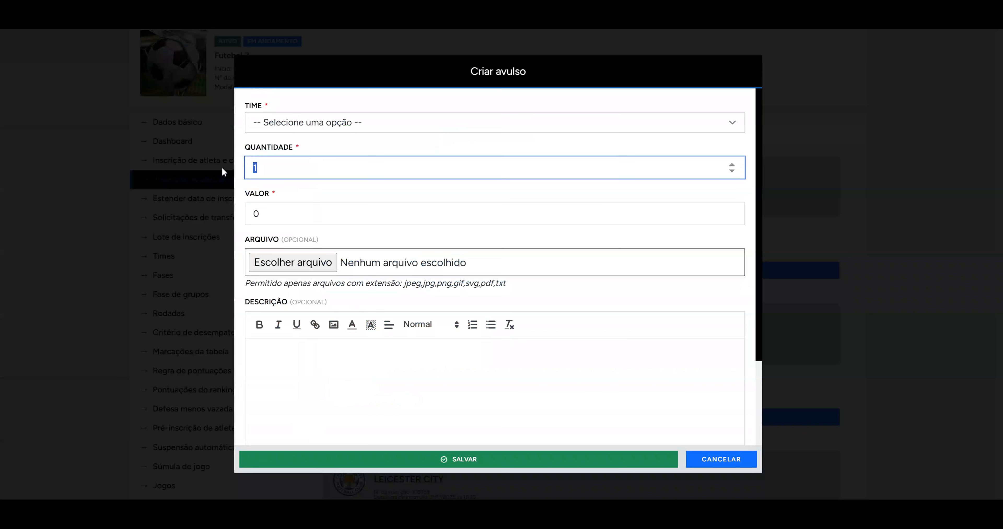
text(5)
click(320, 125)
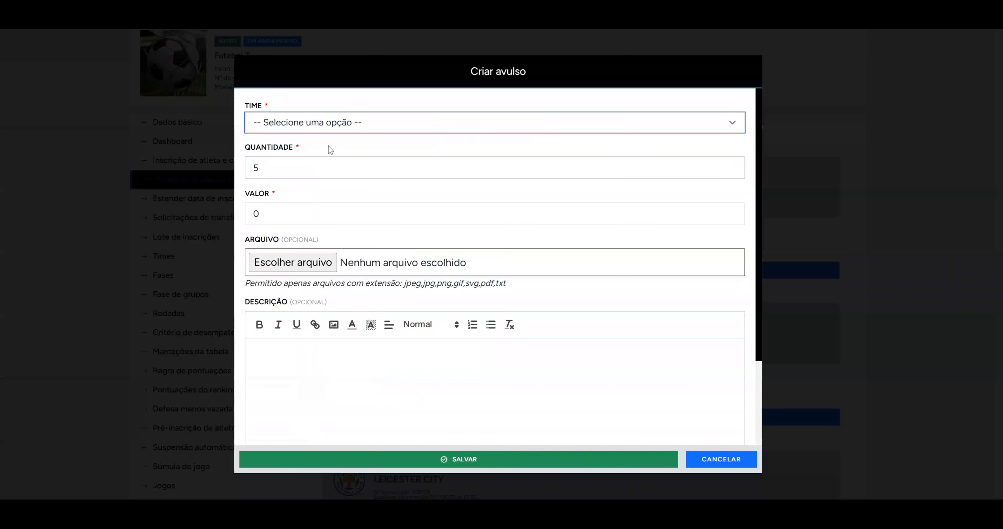
click(332, 138)
click(608, 460)
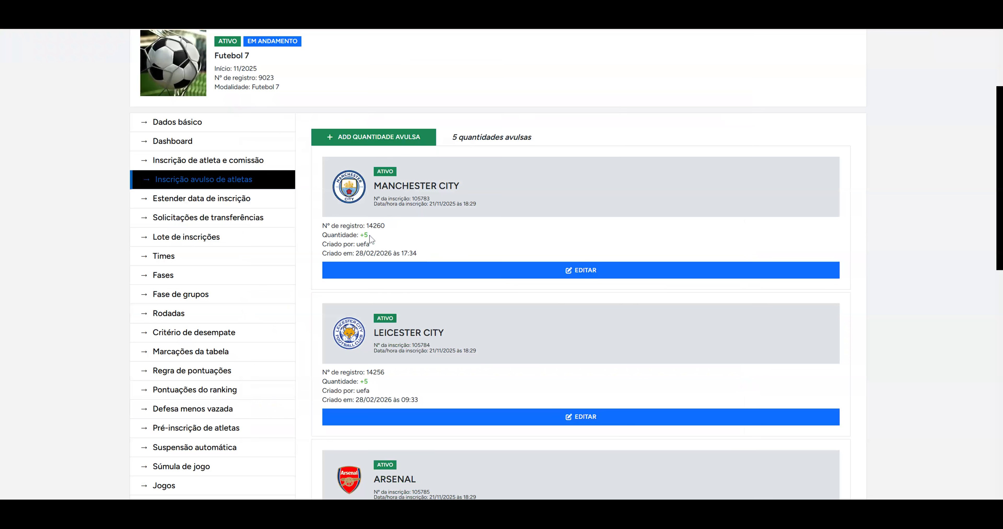
Check the quantity of the Manchester City entry and open the championship's Times list.
double_click(363, 235)
scroll(316, 216, down, 3)
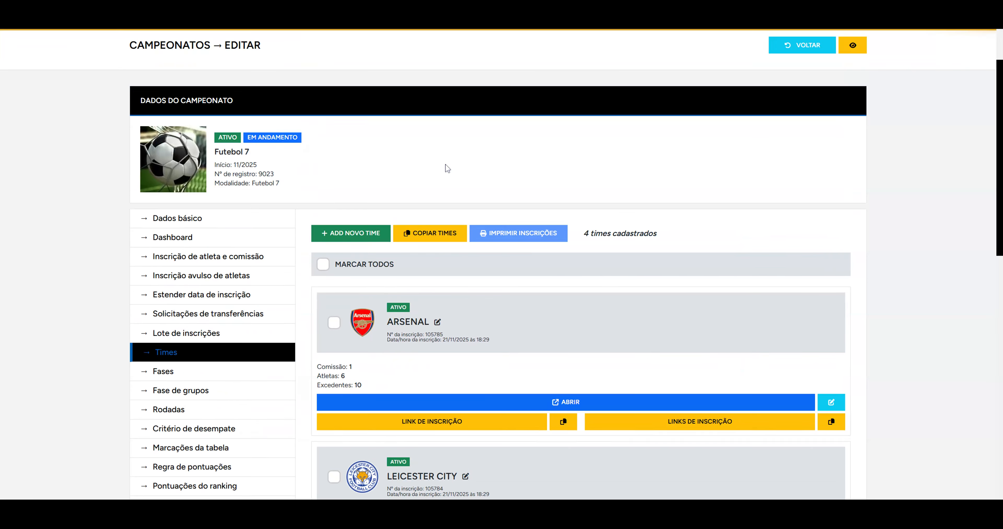
Look over the registered teams, and open Fases to examine the championship's phases and their display order.
scroll(446, 167, down, 10)
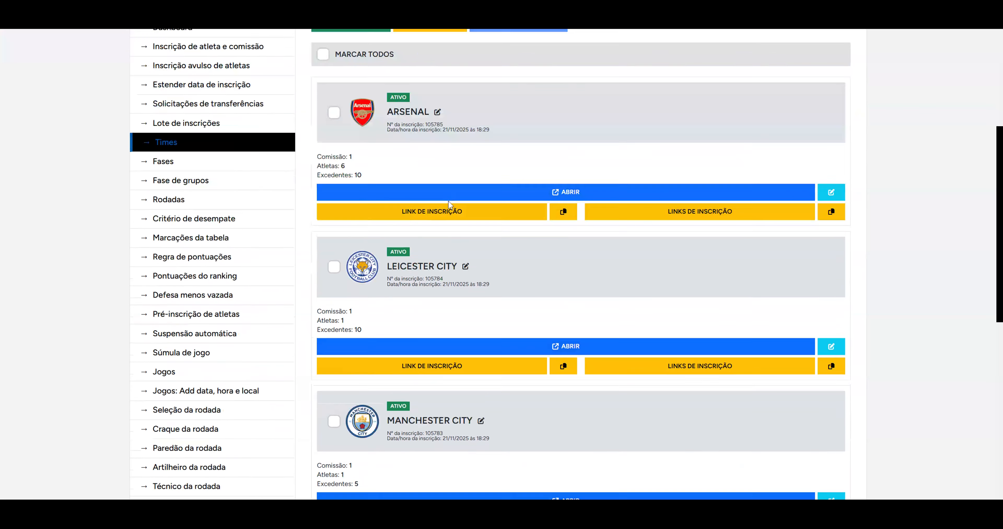
scroll(515, 340, up, 10)
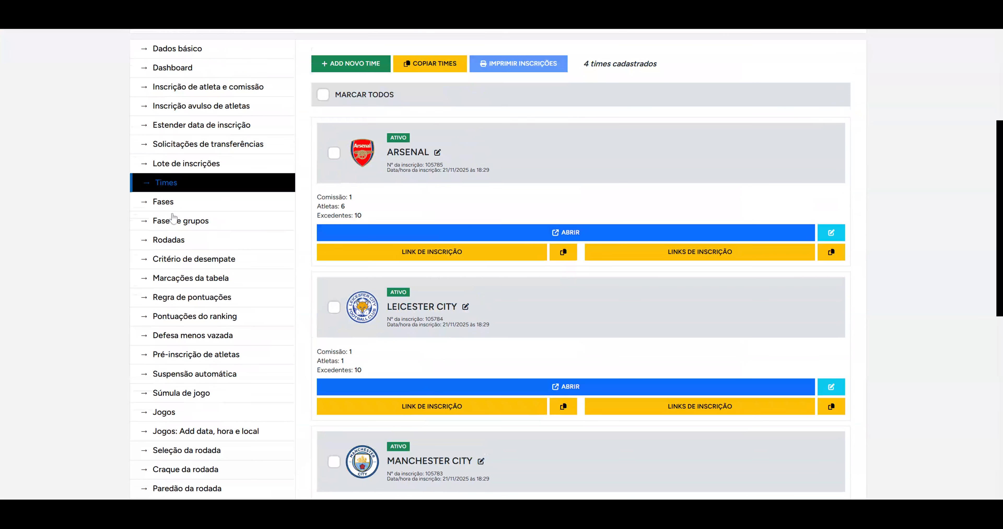
click(215, 206)
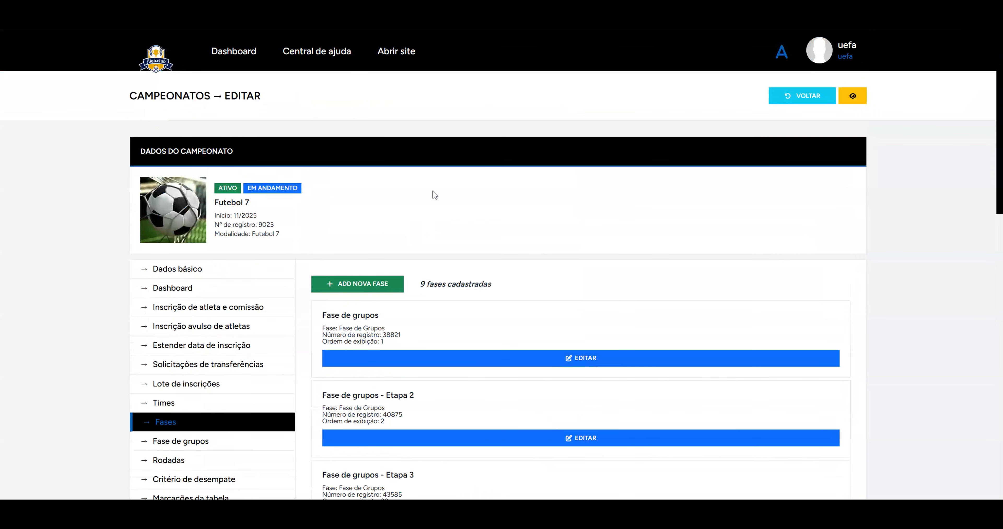
scroll(432, 194, down, 5)
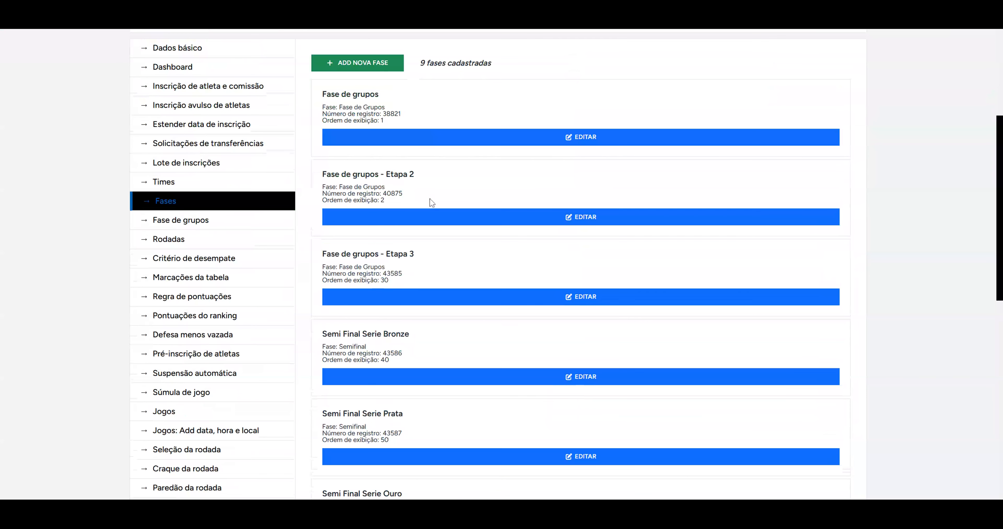
scroll(448, 206, down, 8)
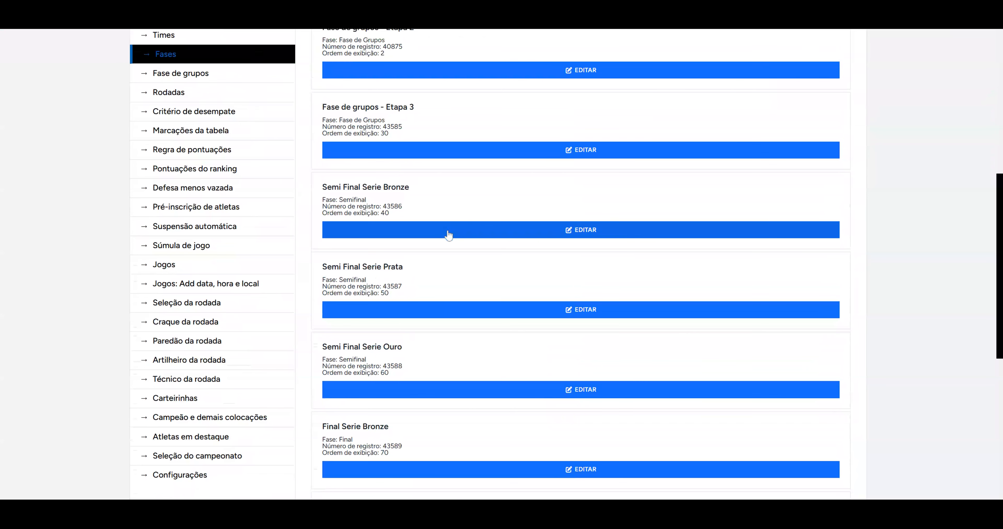
scroll(434, 228, up, 6)
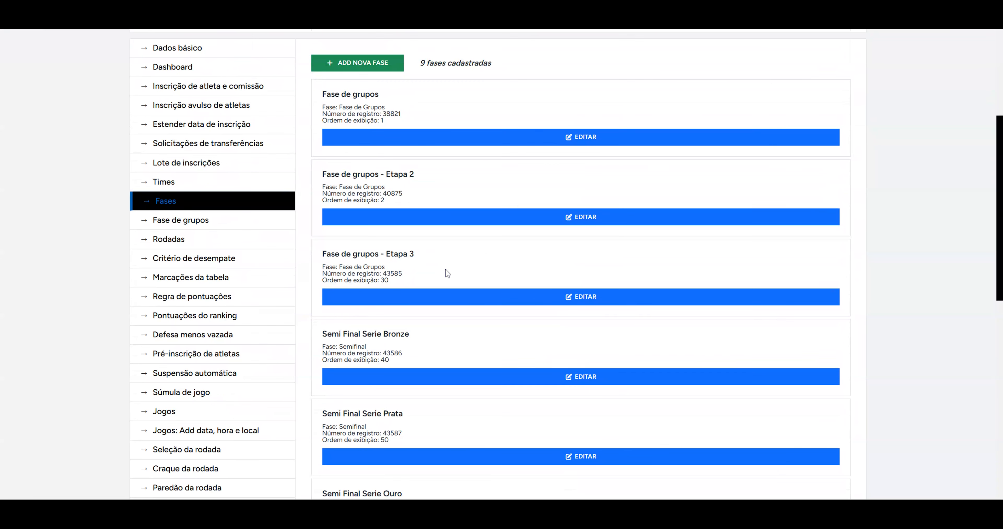
scroll(447, 273, down, 2)
scroll(448, 274, up, 2)
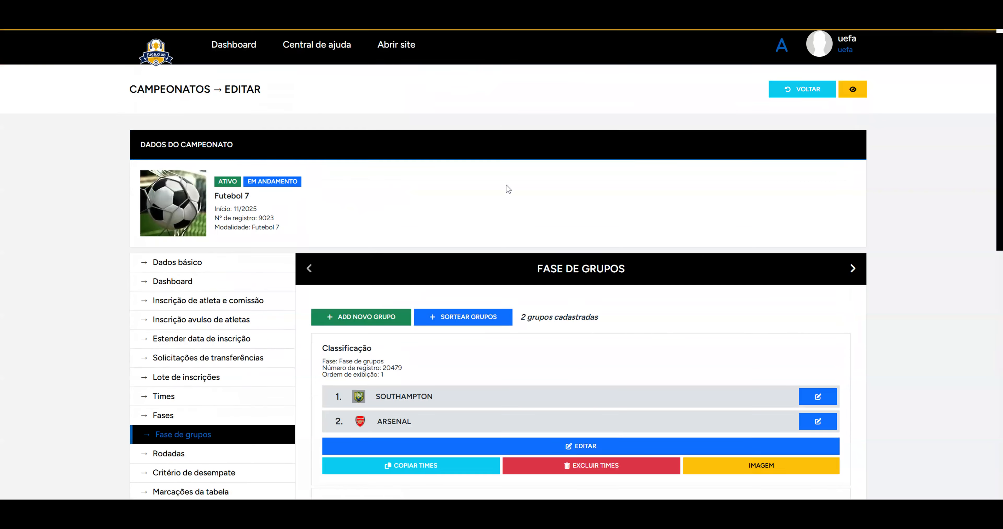
Open Fase de grupos and examine the teams in the Classificação and Grupo B groups.
scroll(506, 188, down, 6)
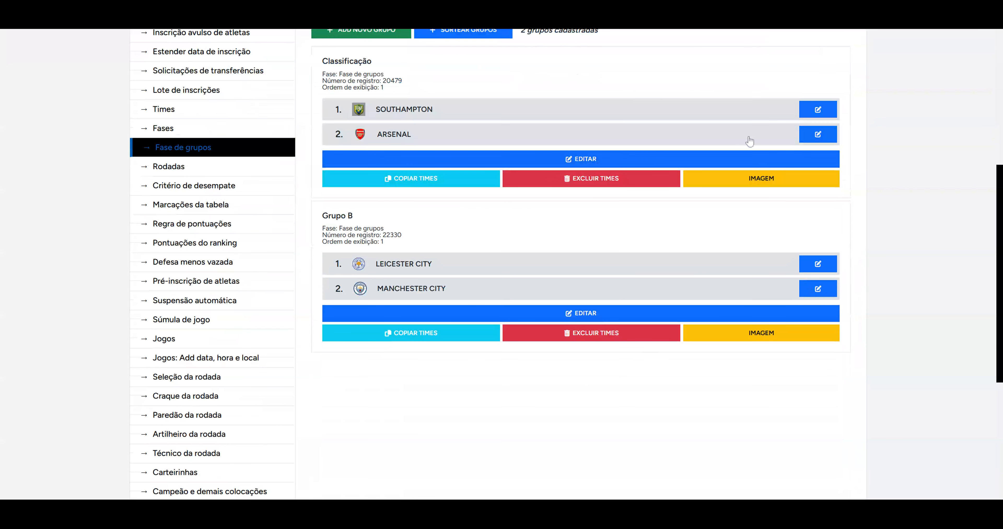
scroll(460, 169, up, 4)
scroll(534, 342, down, 2)
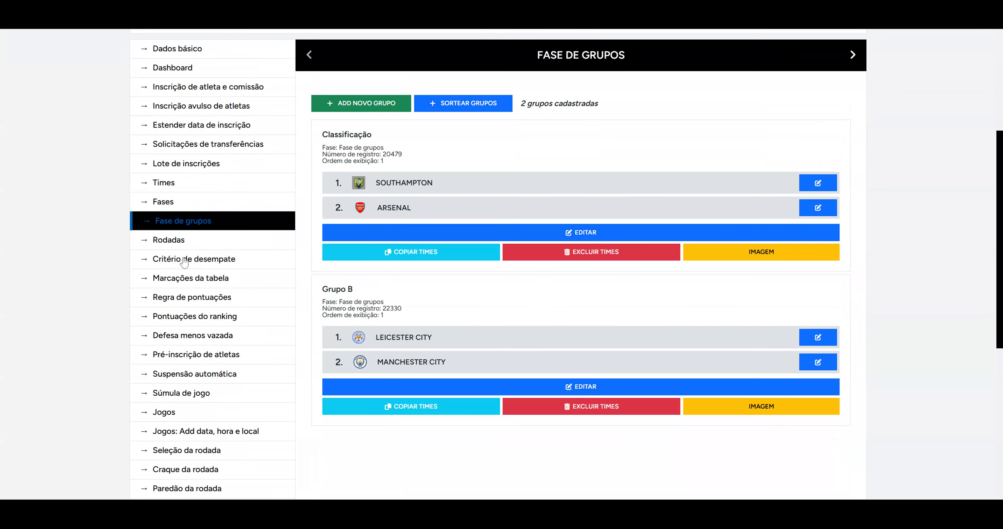
Open Rodadas and examine the championship's list of registered rounds.
click(178, 246)
scroll(346, 226, down, 4)
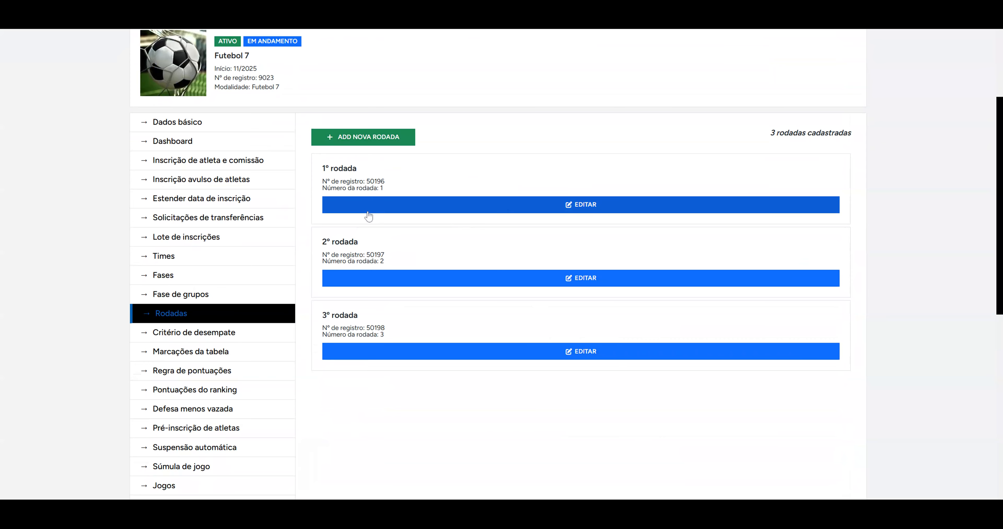
scroll(368, 216, down, 2)
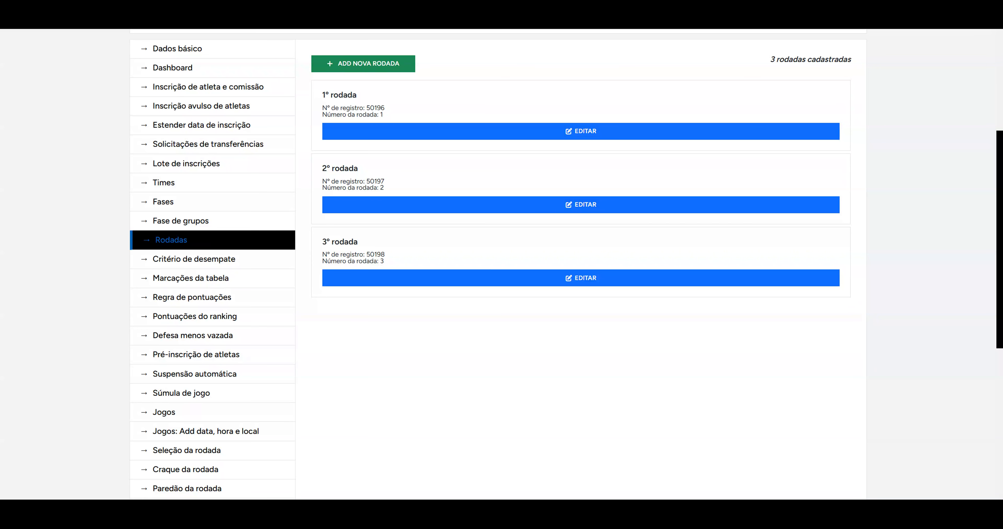
scroll(251, 291, down, 2)
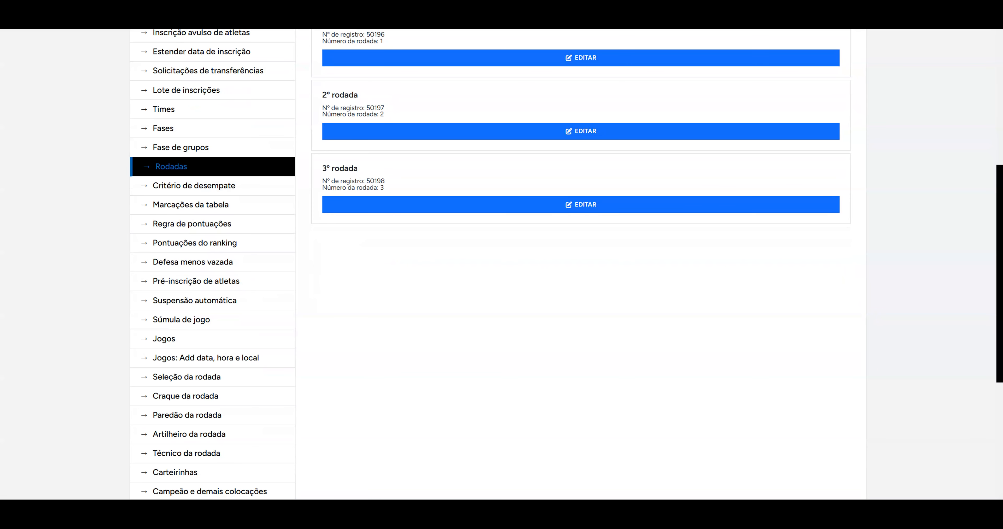
Open Regra de pontuações, view the fields of the new scoring form and cancel it.
click(233, 221)
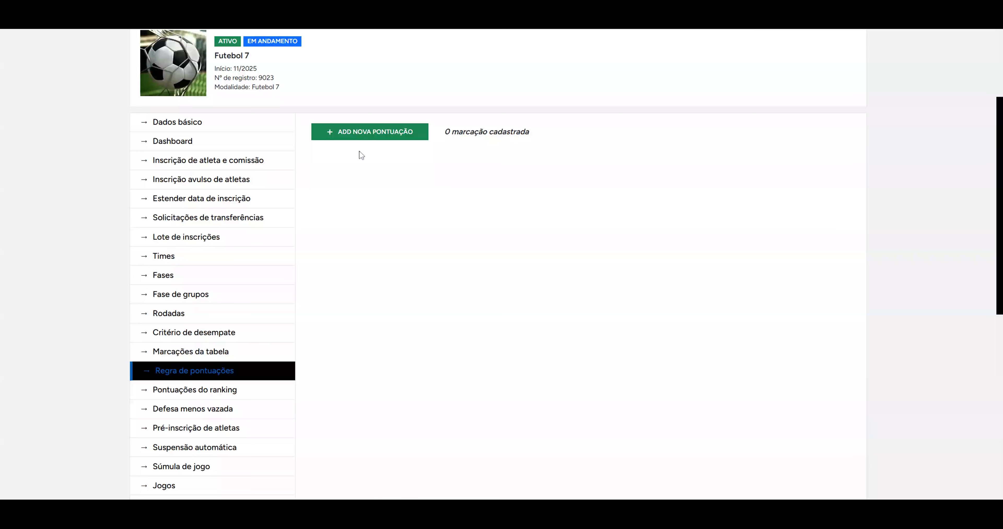
click(361, 137)
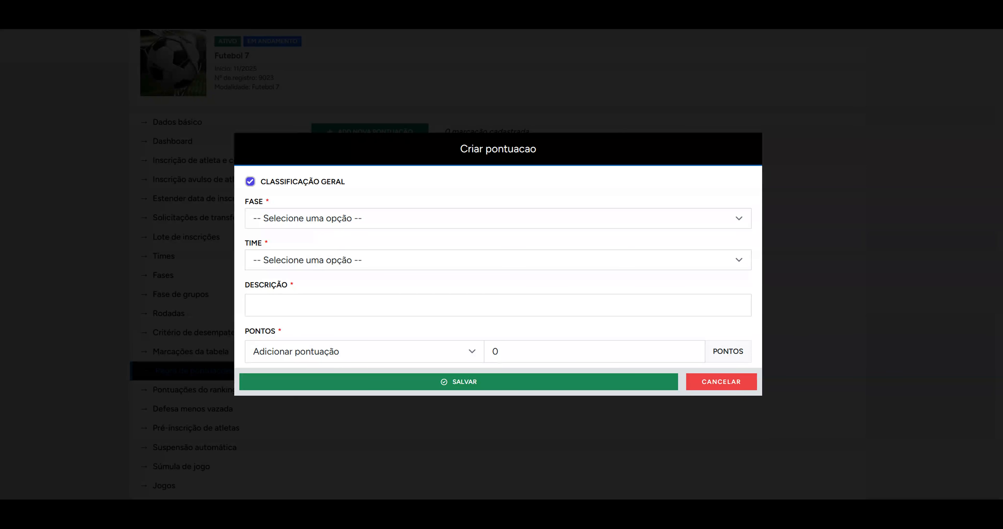
click(734, 386)
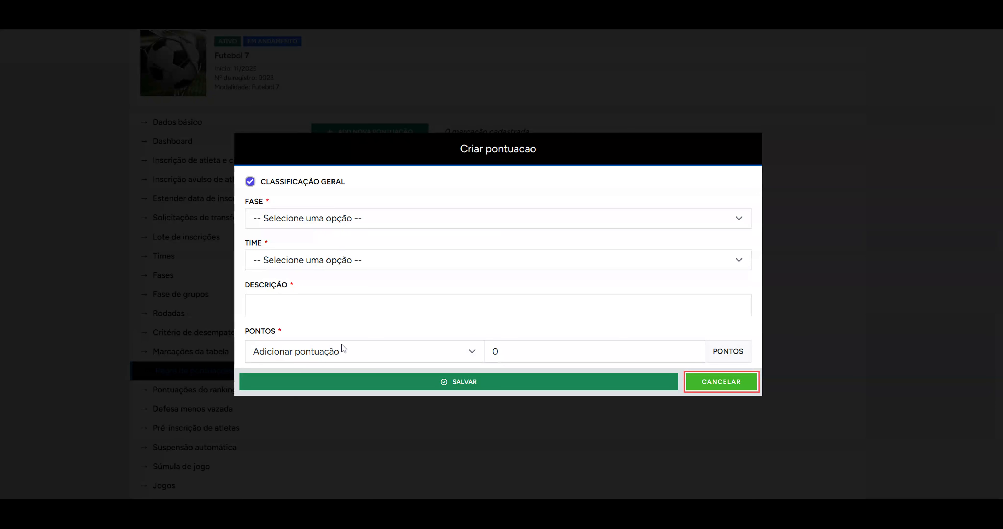
Open Súmula de jogo and examine the available Súmula and Pré-súmula models without changing the selection.
scroll(273, 339, down, 4)
scroll(299, 339, down, 2)
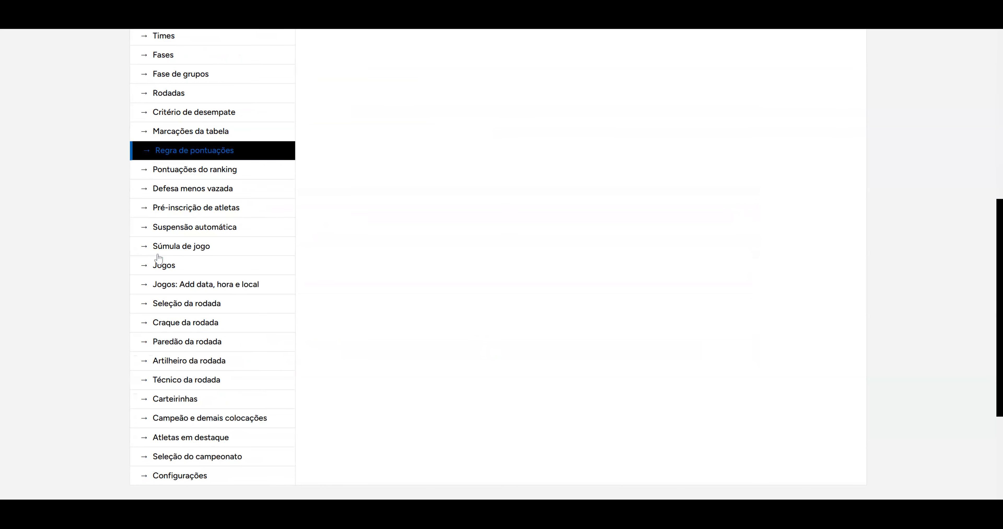
click(204, 250)
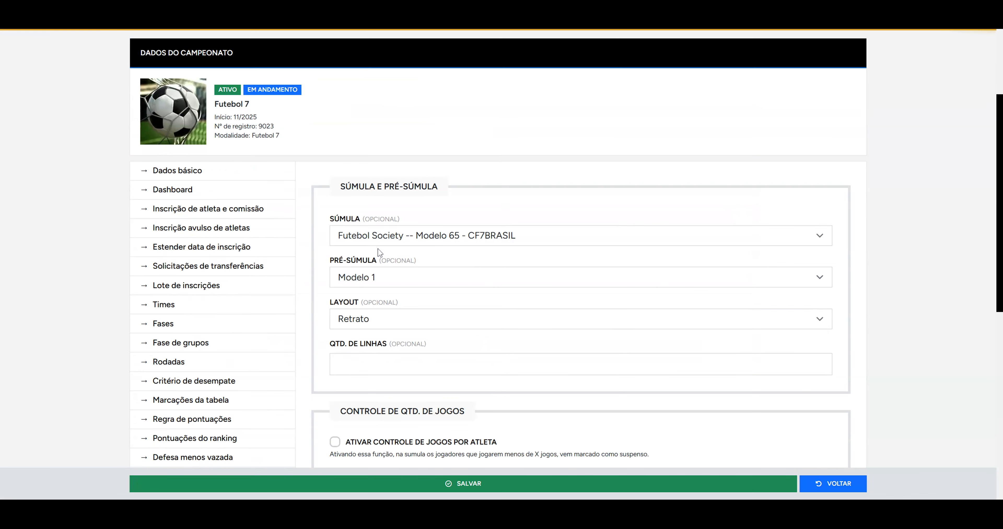
scroll(381, 234, down, 1)
click(425, 183)
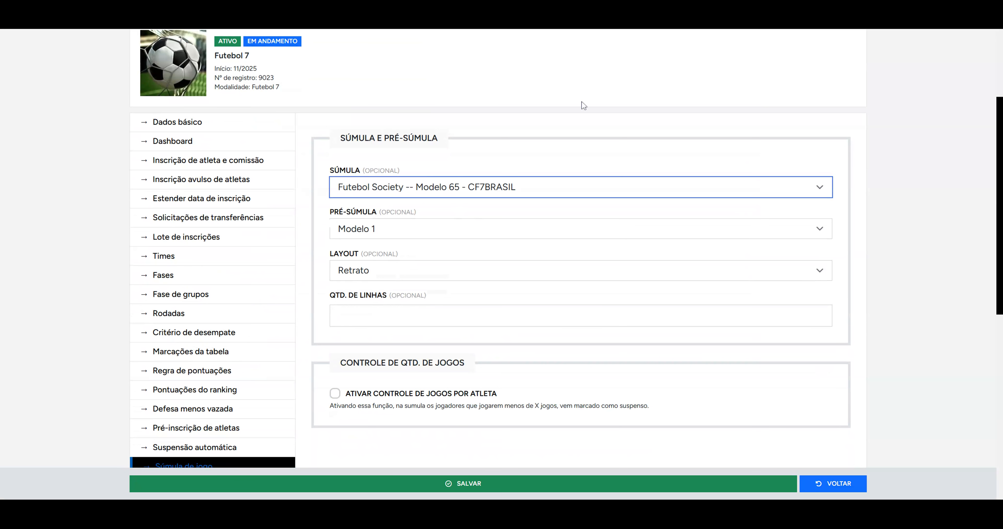
scroll(494, 133, down, 2)
click(389, 163)
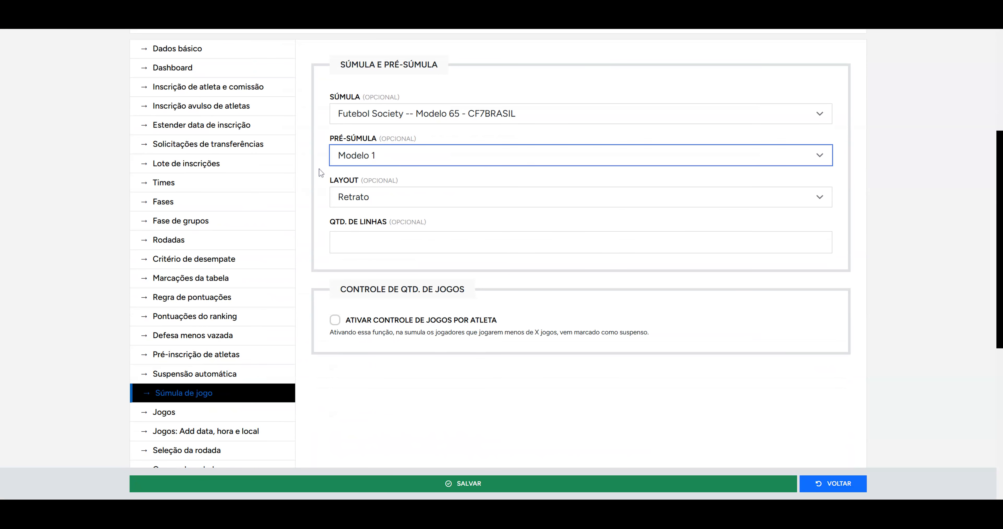
click(320, 142)
Open Suspensão automática and examine the red and yellow card suspension settings for athletes and committee.
scroll(319, 183, down, 4)
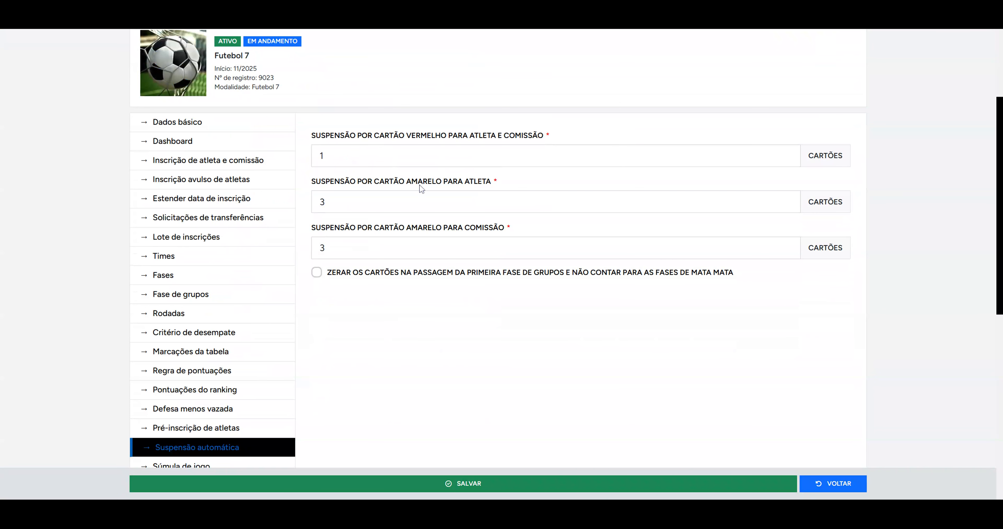
scroll(354, 233, down, 4)
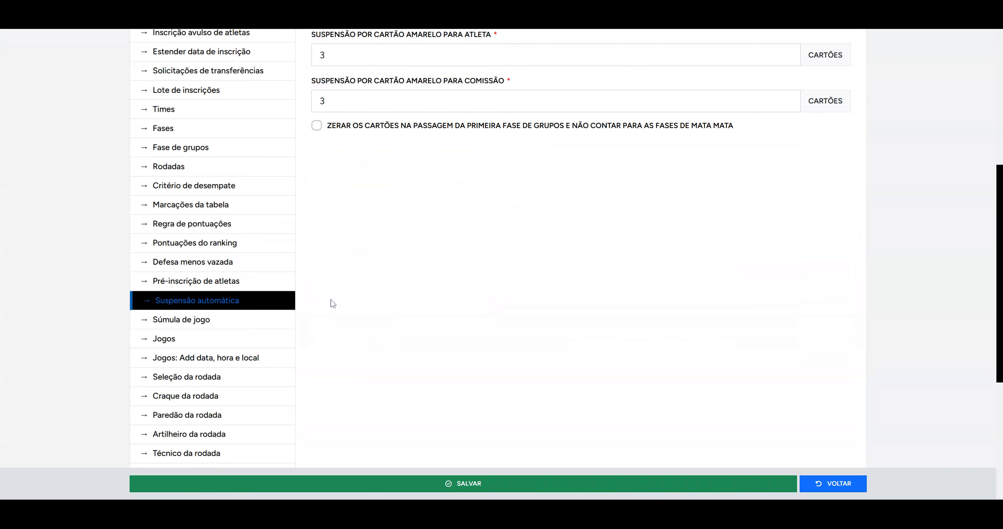
scroll(297, 327, down, 2)
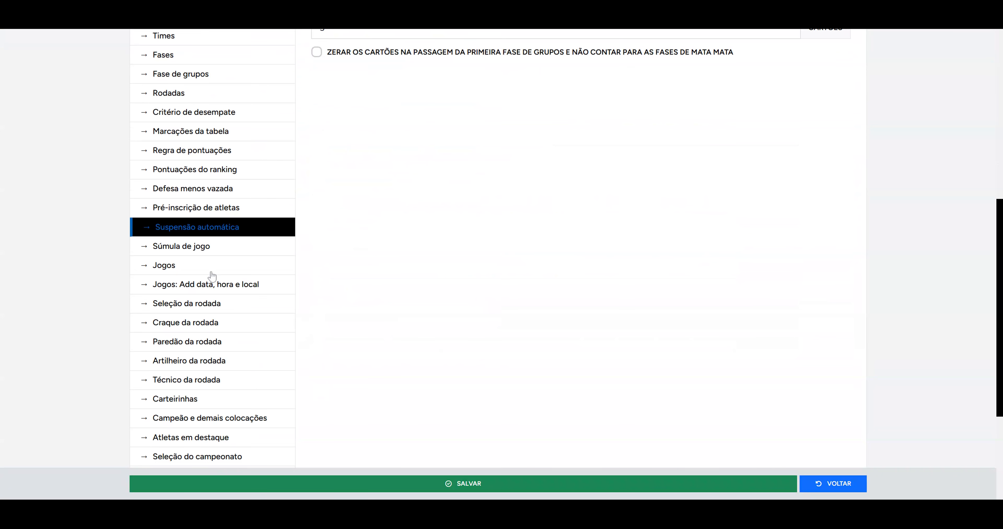
Open Jogos and examine the first round's matches with their status and match-sheet actions.
click(173, 268)
scroll(463, 288, down, 5)
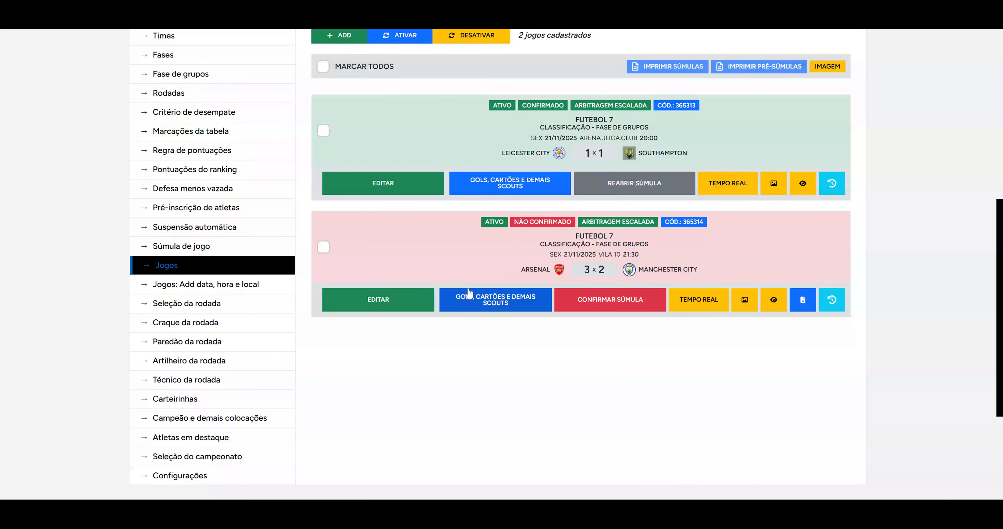
scroll(469, 293, up, 2)
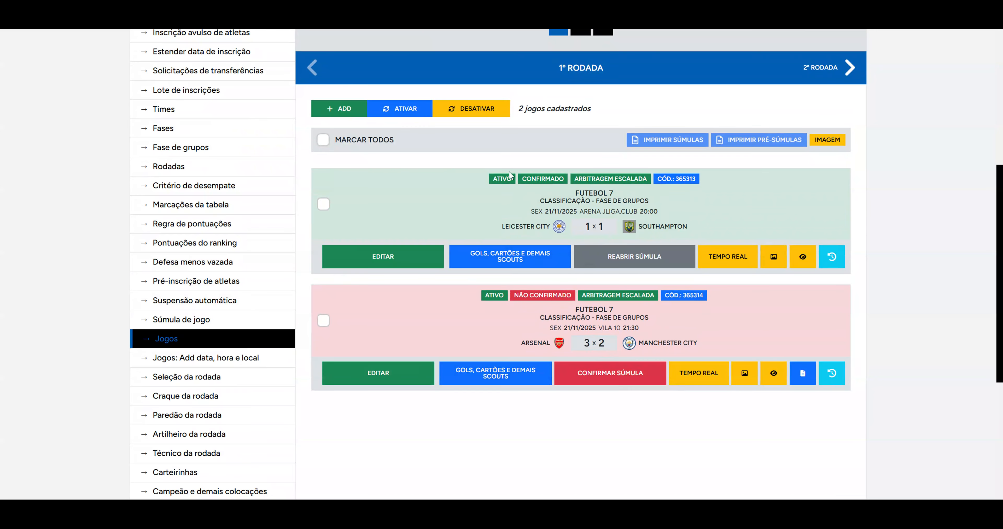
Open "Jogos: Add data, hora e local" and inspect the date and time fields of the third-round Manchester City–Southampton match.
click(233, 362)
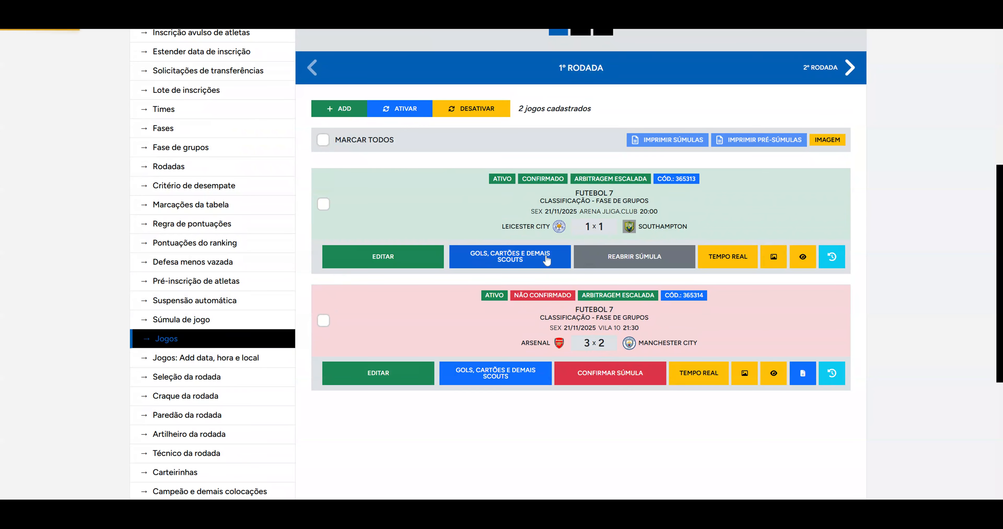
scroll(382, 213, down, 5)
scroll(380, 210, down, 2)
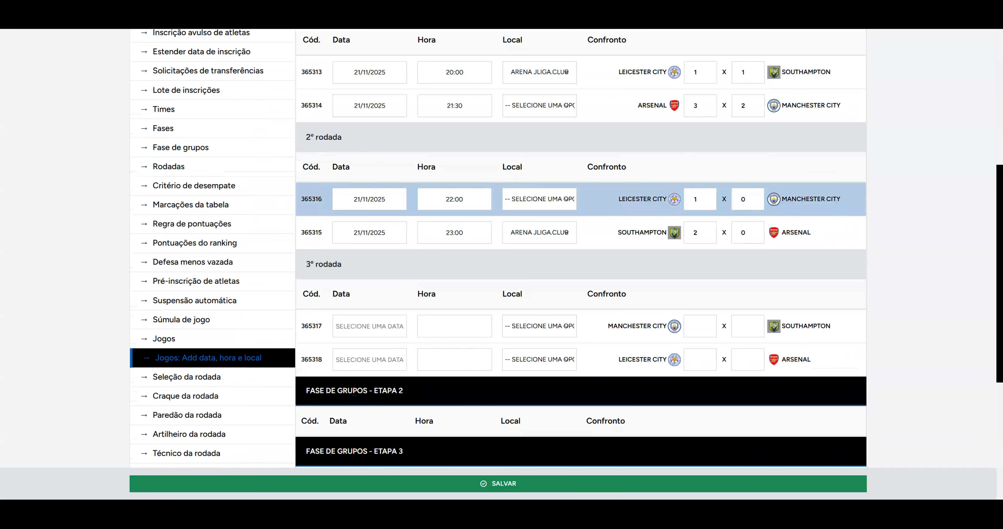
scroll(372, 273, down, 2)
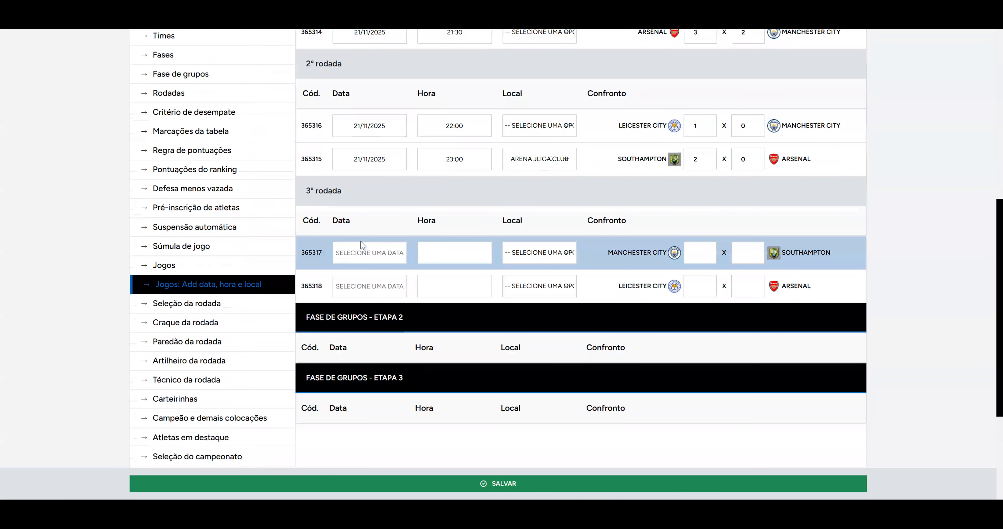
click(350, 253)
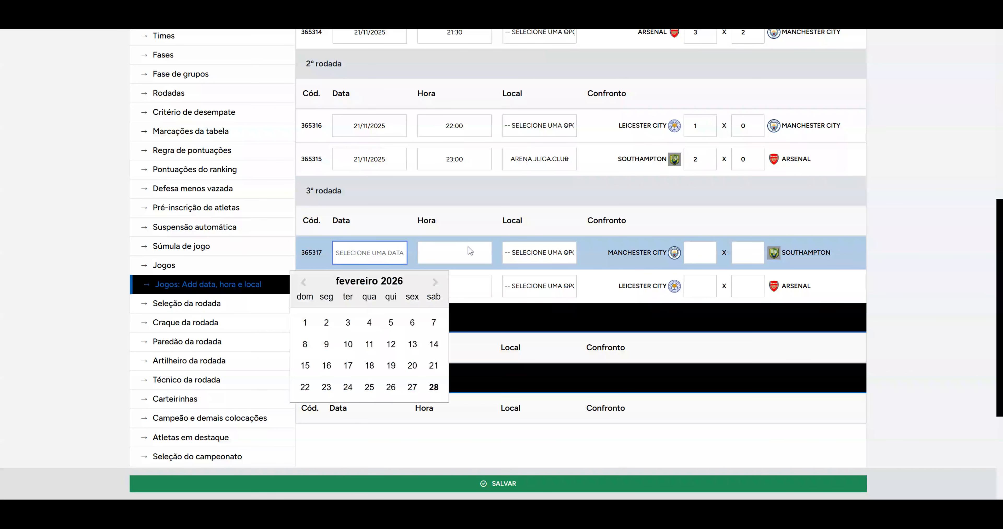
click(455, 252)
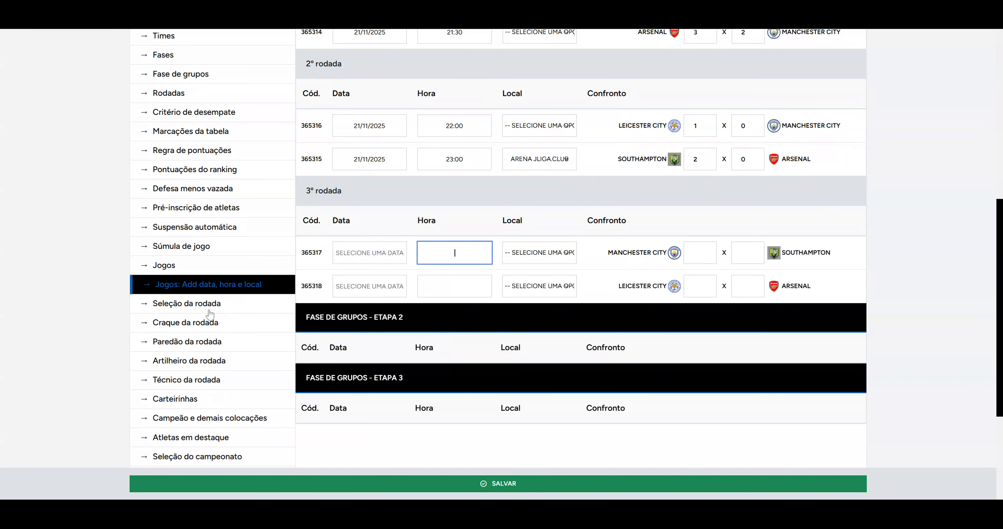
Open Seleção da rodada and look over its lineup entry and the remaining championship sections.
scroll(181, 239, down, 2)
click(181, 234)
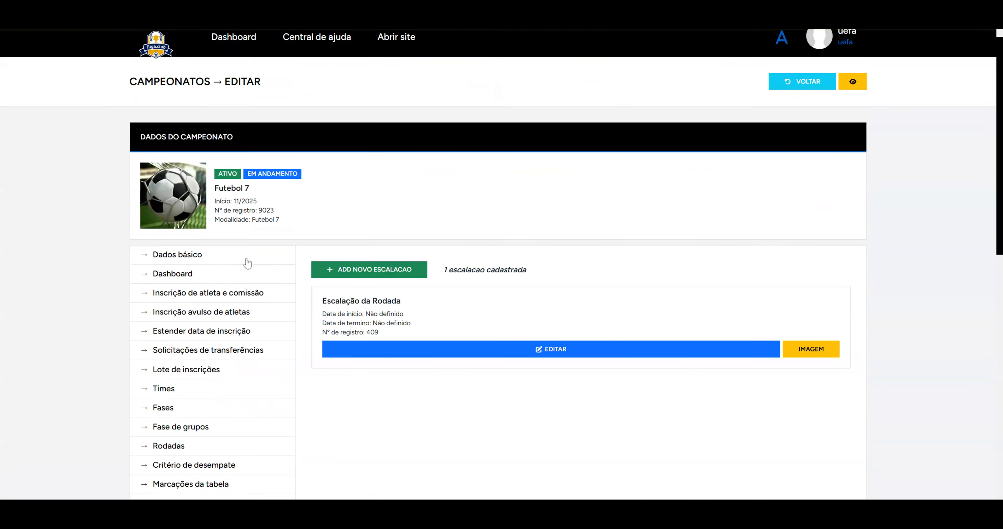
scroll(246, 263, down, 7)
scroll(248, 260, down, 5)
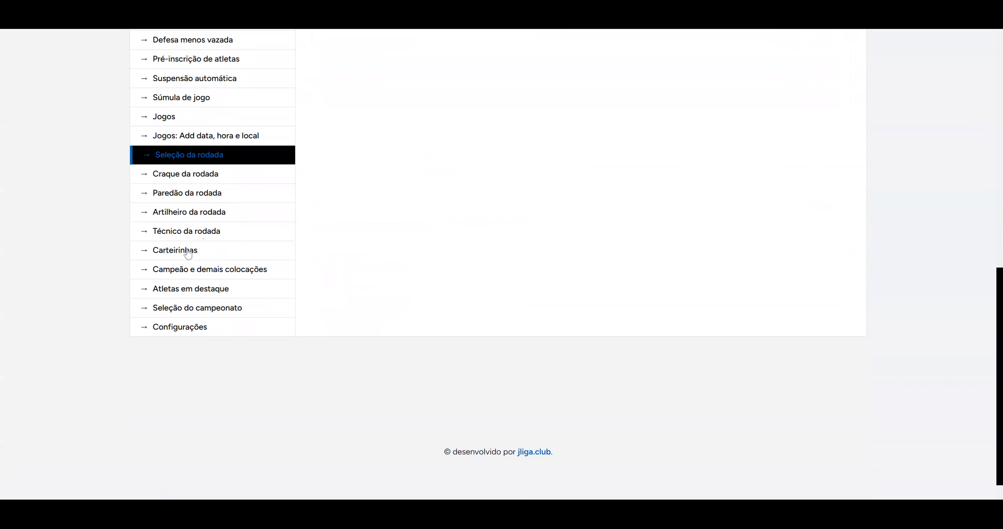
Open Carteirinhas and examine the colour and background image settings of the athlete and technical committee cards.
click(232, 258)
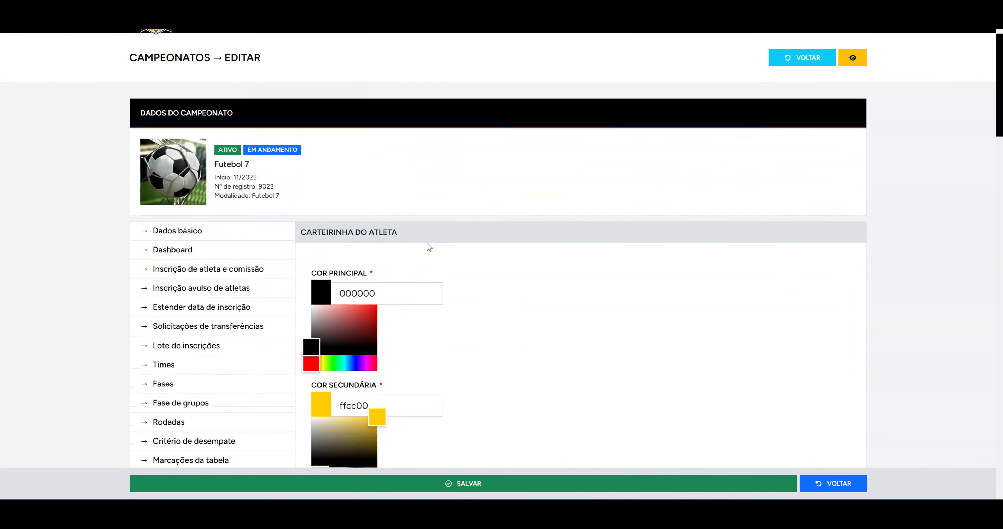
scroll(429, 247, down, 10)
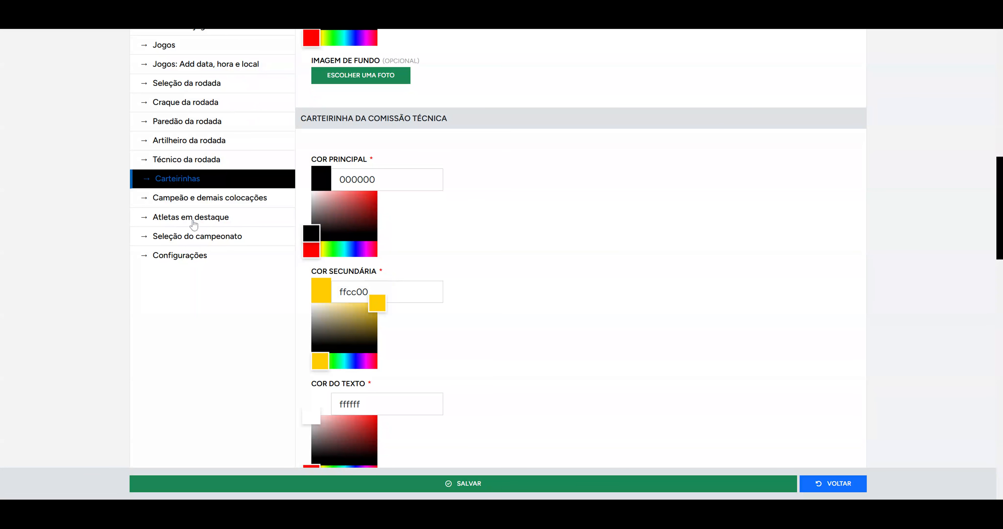
scroll(183, 207, up, 4)
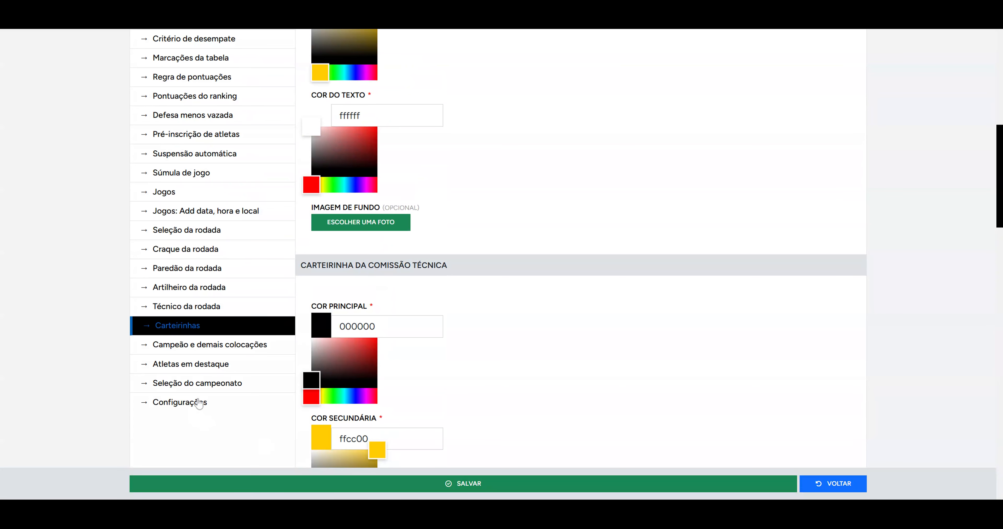
scroll(443, 286, up, 10)
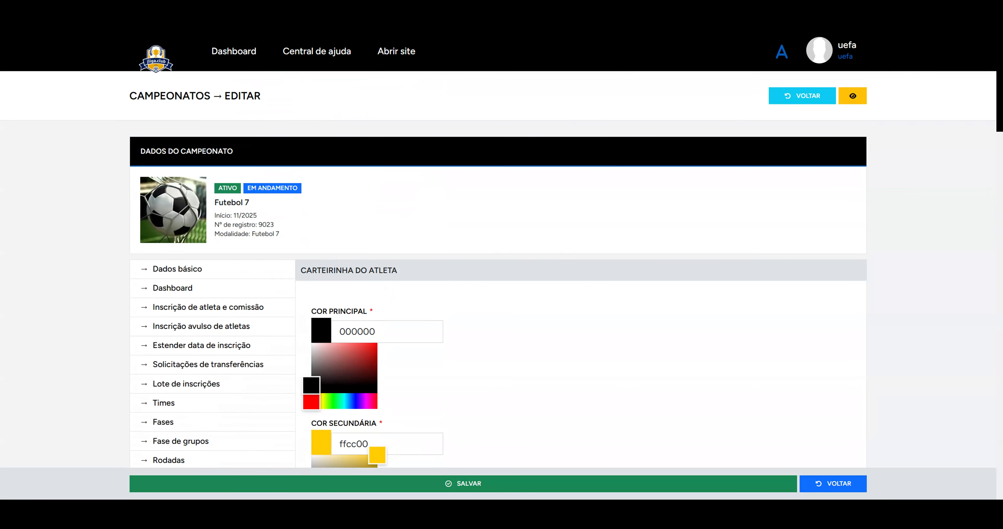
Return to the administration dashboard and look over its main management sections.
click(174, 67)
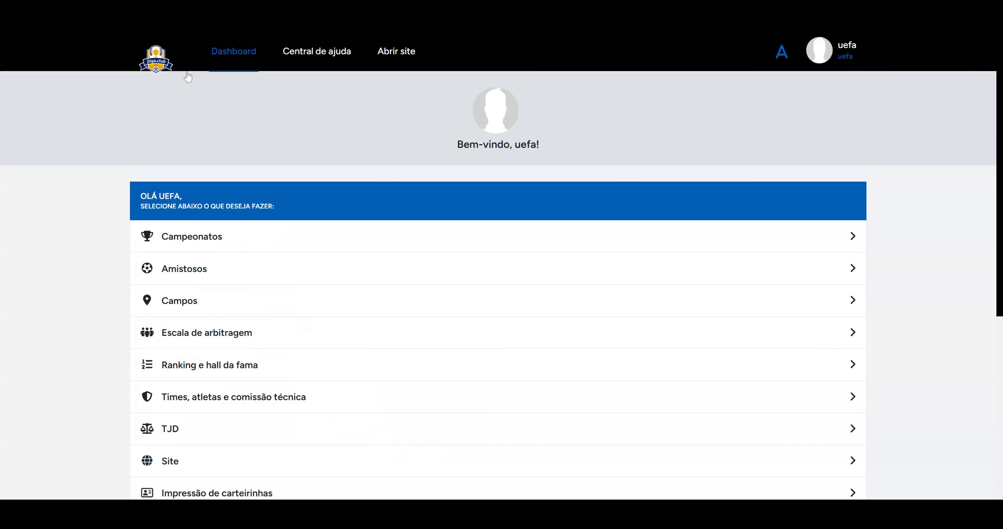
scroll(112, 183, down, 5)
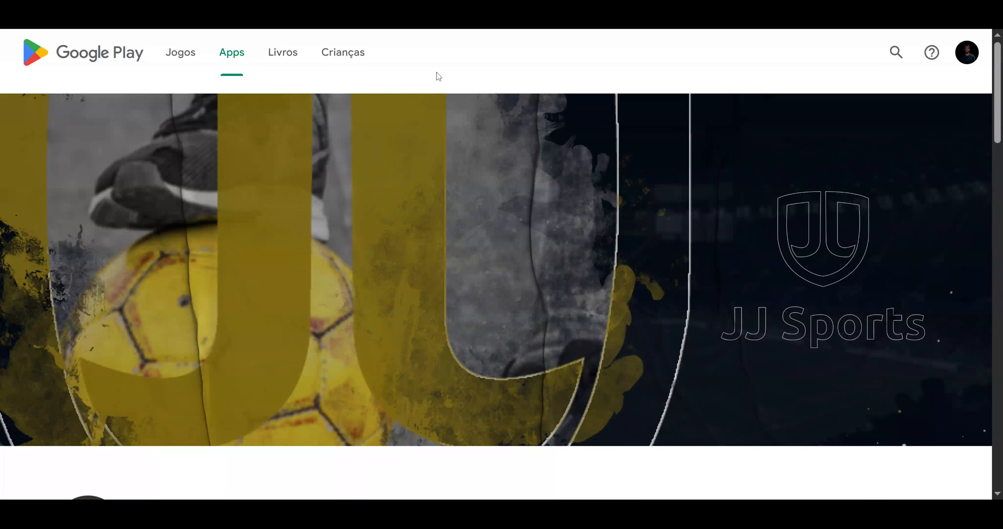
Switch to the JJ SPORTS SOLUTIONS developer page on Google Play and view its introduction and first published apps.
scroll(416, 151, down, 3)
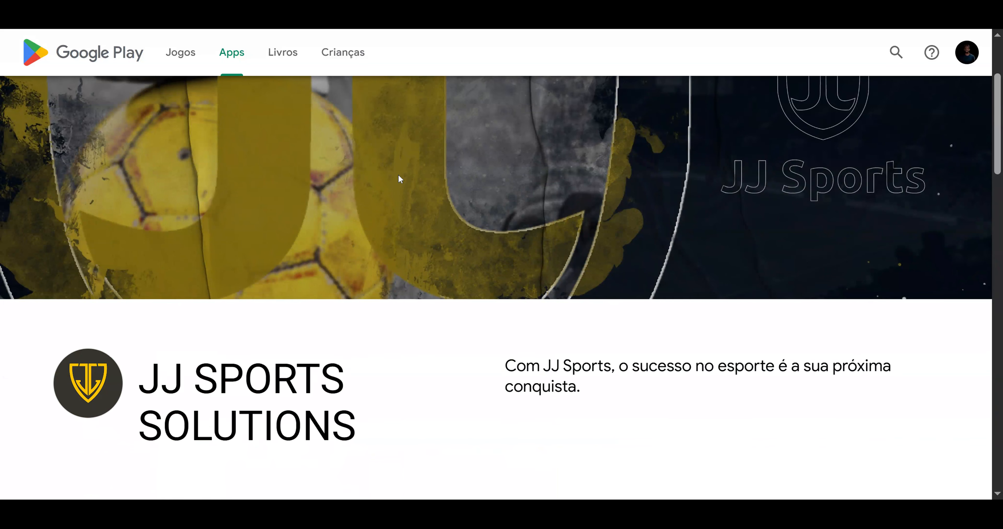
scroll(396, 218, down, 2)
scroll(395, 234, down, 4)
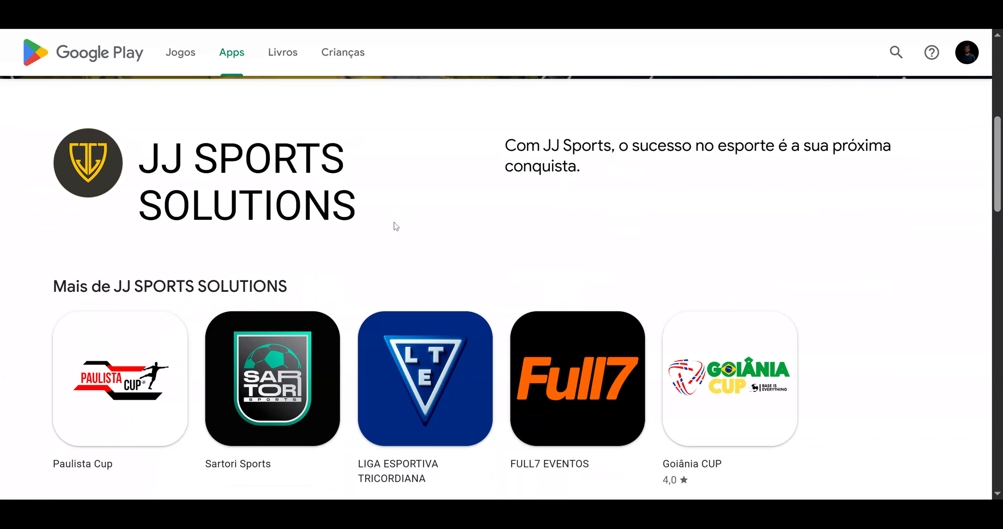
scroll(348, 222, down, 2)
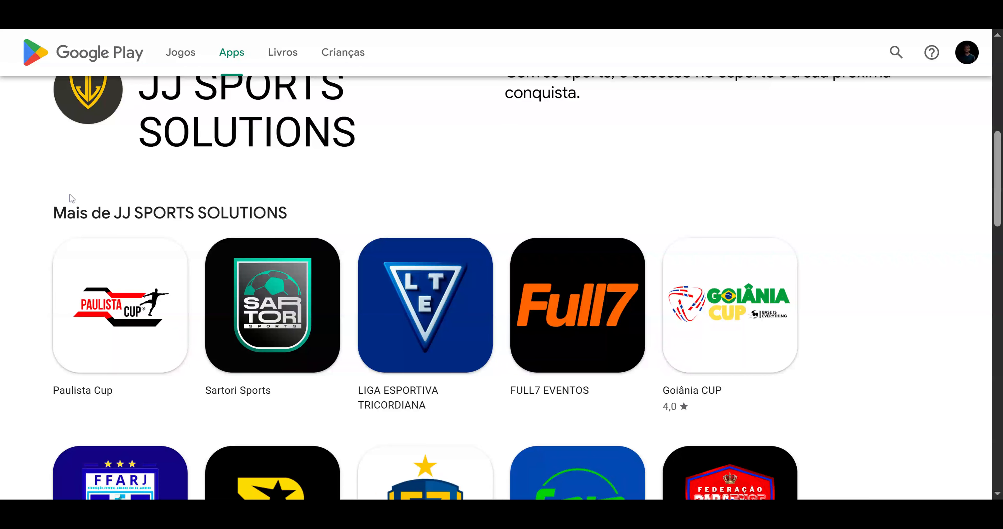
scroll(351, 222, up, 2)
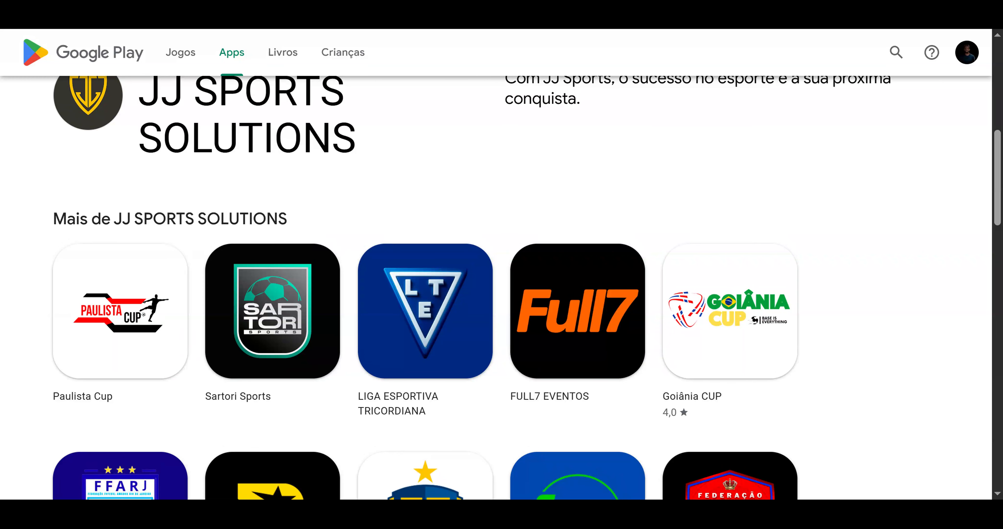
Highlight the JJ SPORTS SOLUTIONS developer name in the page heading to point it out, and clear the selection.
drag(138, 156, 384, 219)
click(383, 220)
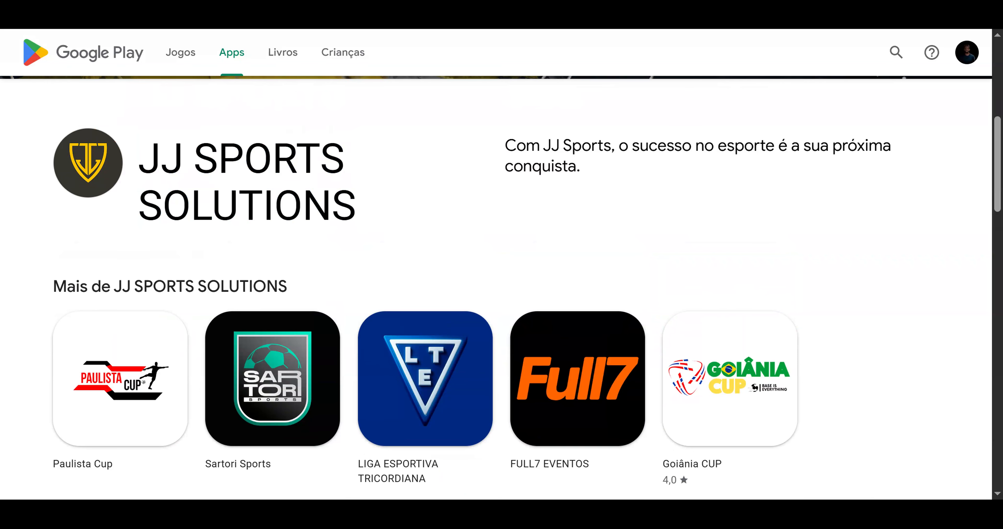
drag(161, 156, 353, 214)
click(353, 214)
triple_click(353, 214)
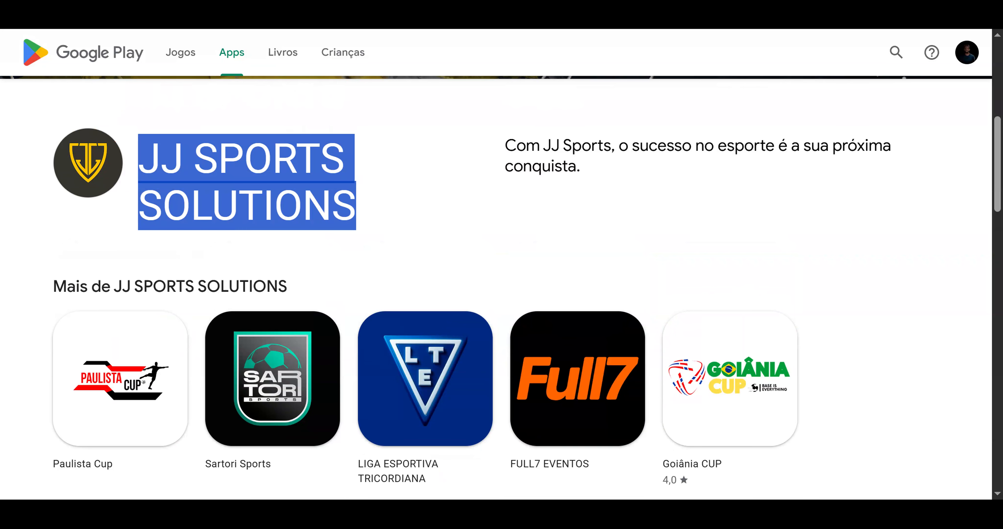
click(360, 210)
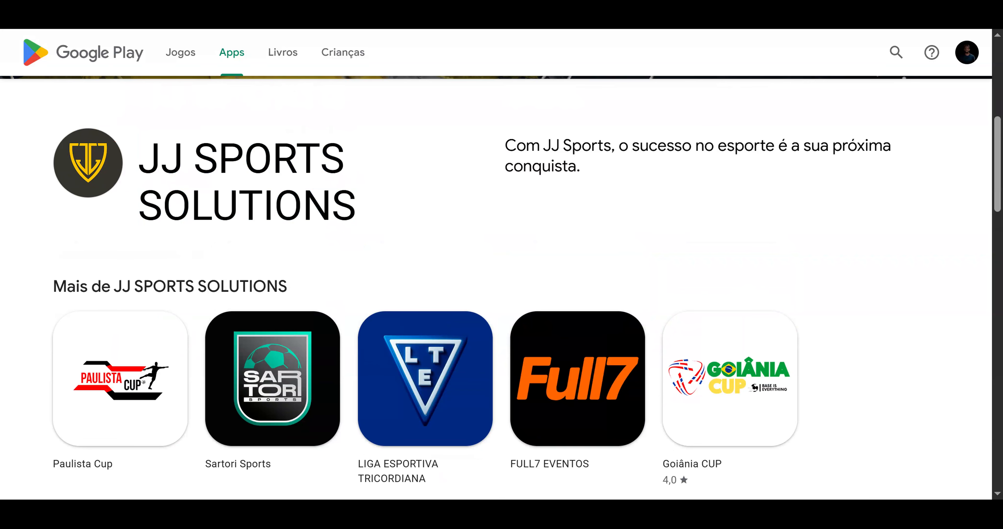
drag(139, 158, 356, 210)
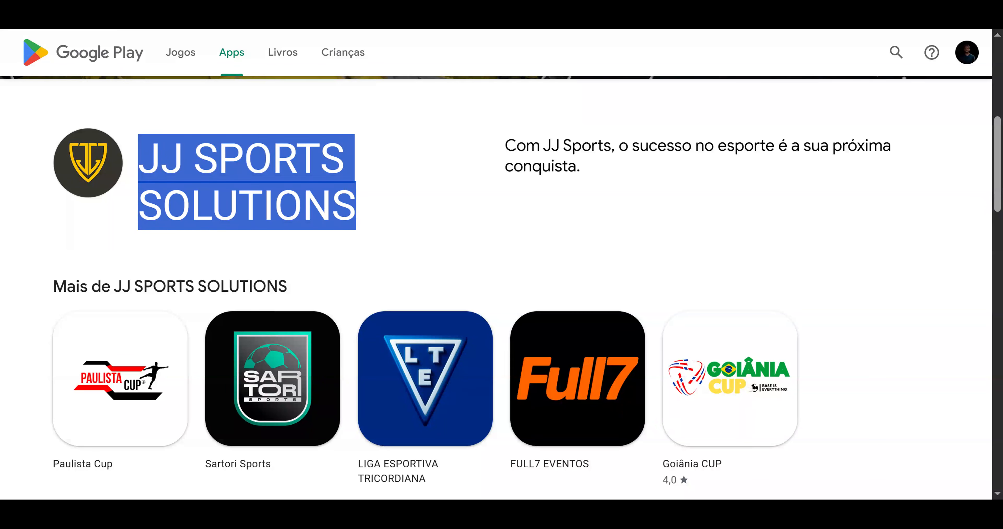
click(366, 212)
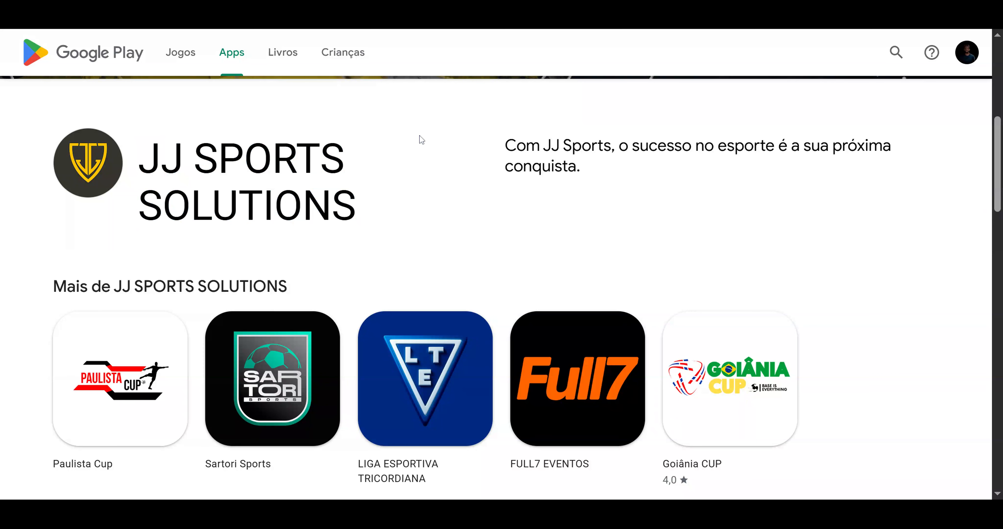
Find FBF7 among the developer's league apps, open its store listing and look over the header and previews.
scroll(423, 139, down, 3)
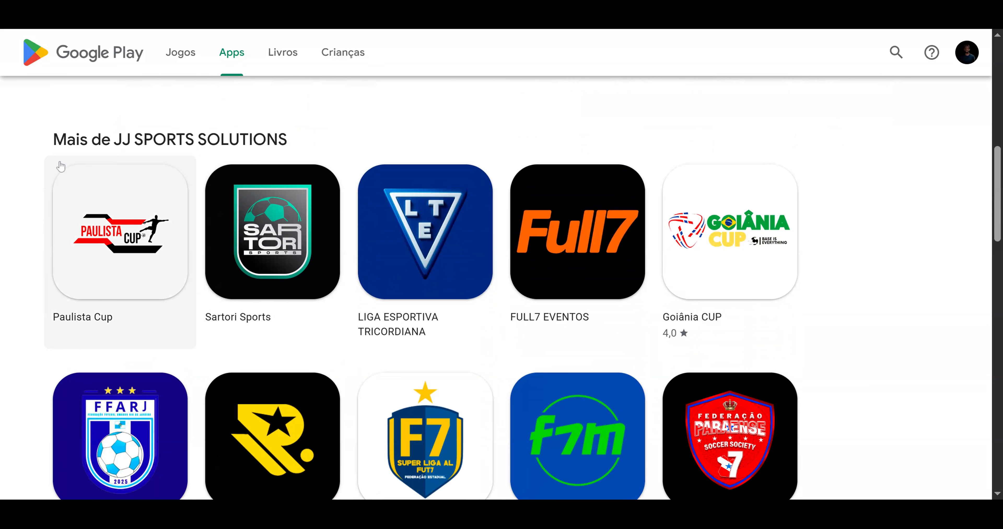
scroll(476, 247, down, 5)
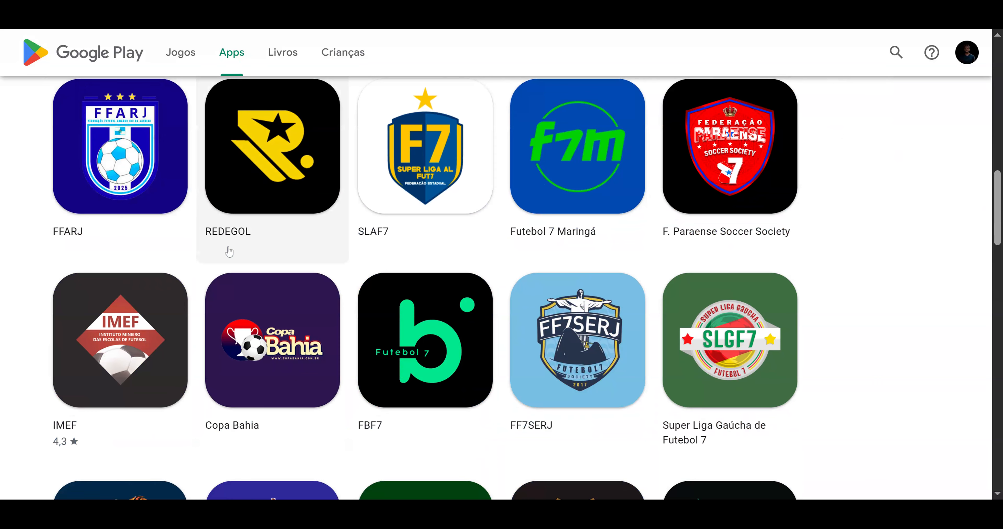
scroll(230, 249, down, 2)
click(408, 321)
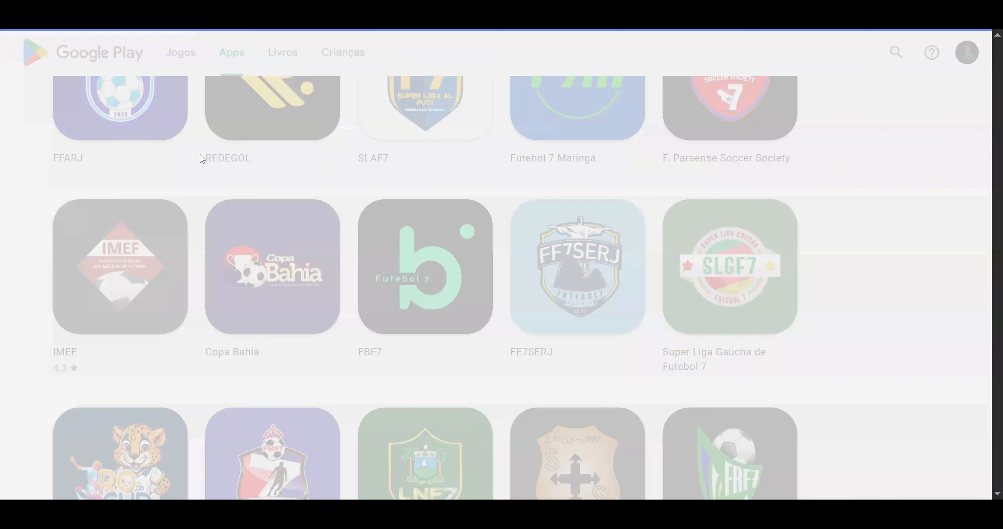
scroll(205, 176, down, 2)
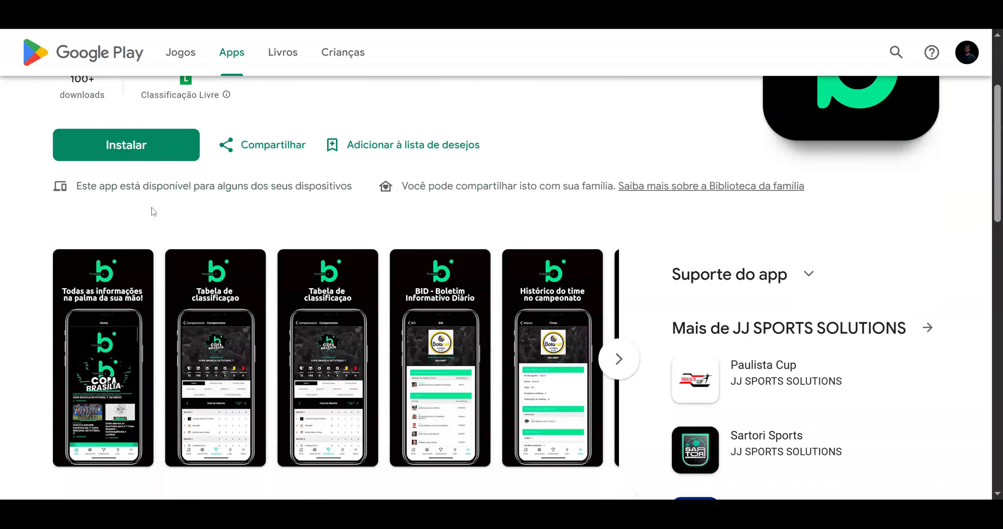
scroll(111, 182, up, 2)
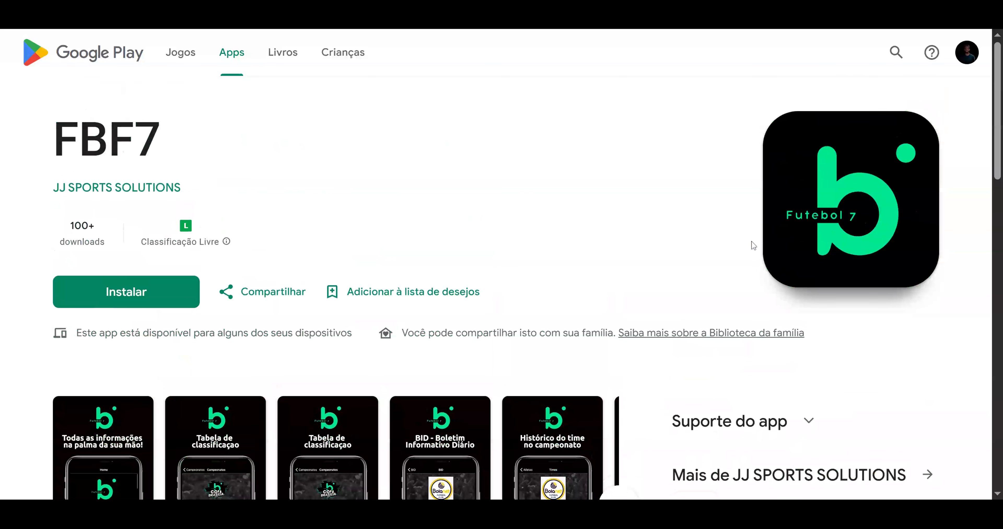
scroll(859, 203, down, 2)
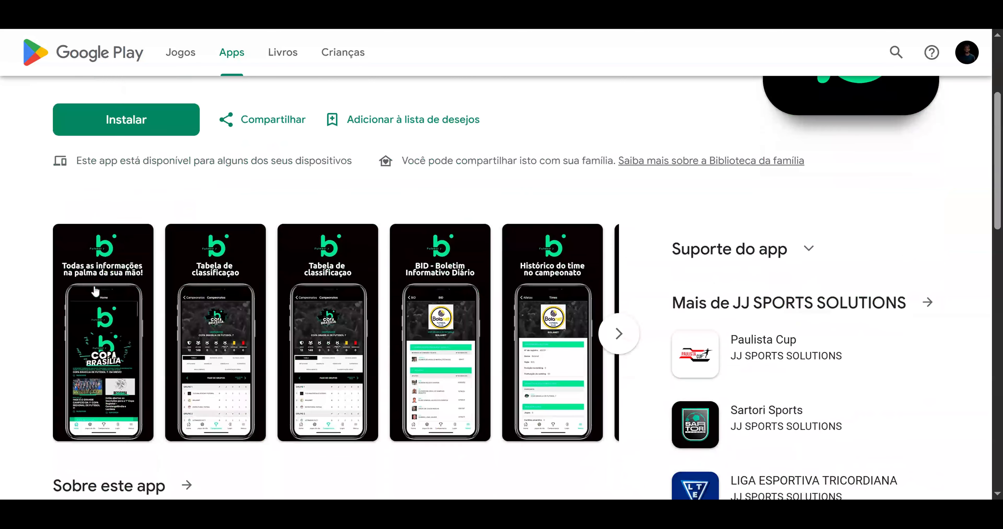
View FBF7's preview images enlarged, from the phone home screen through to the first tablet image, and close the viewer.
click(108, 331)
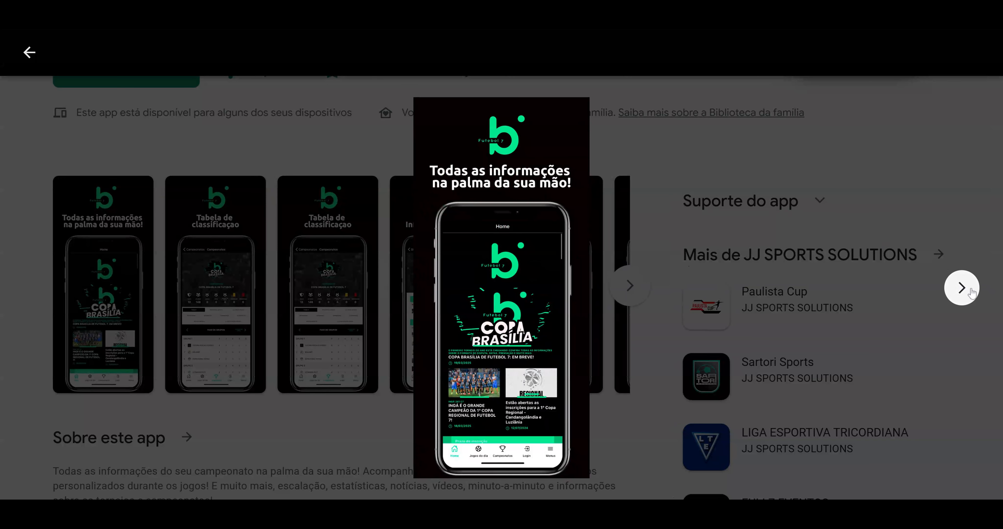
key(Right)
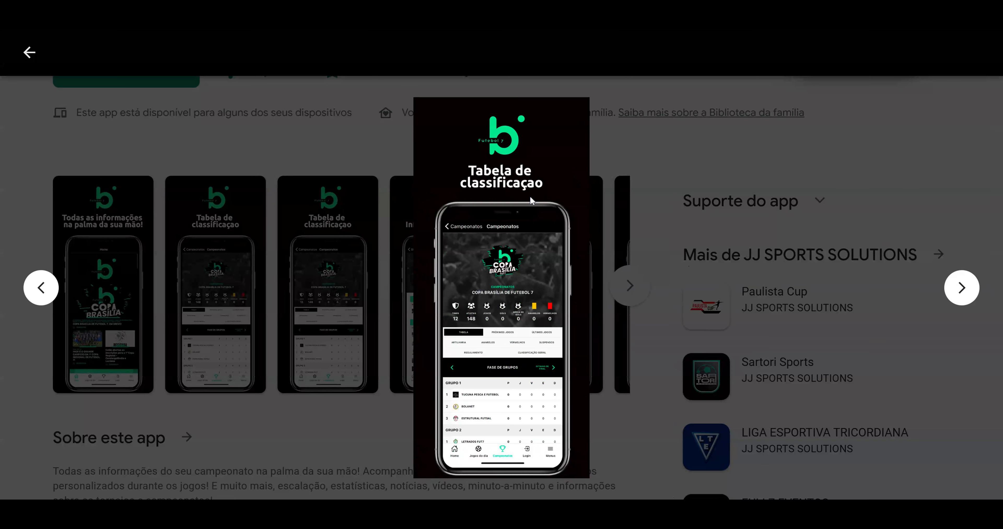
click(963, 286)
click(716, 245)
click(445, 288)
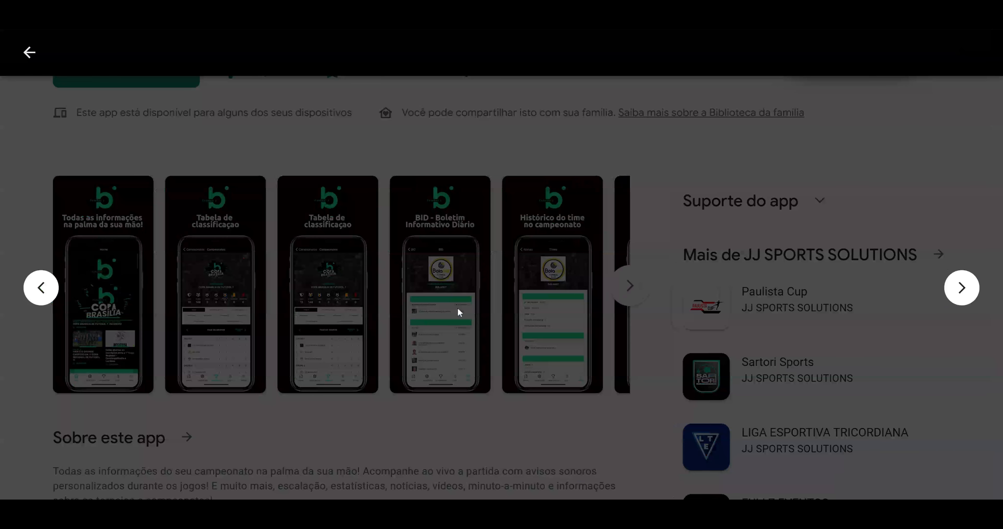
click(968, 298)
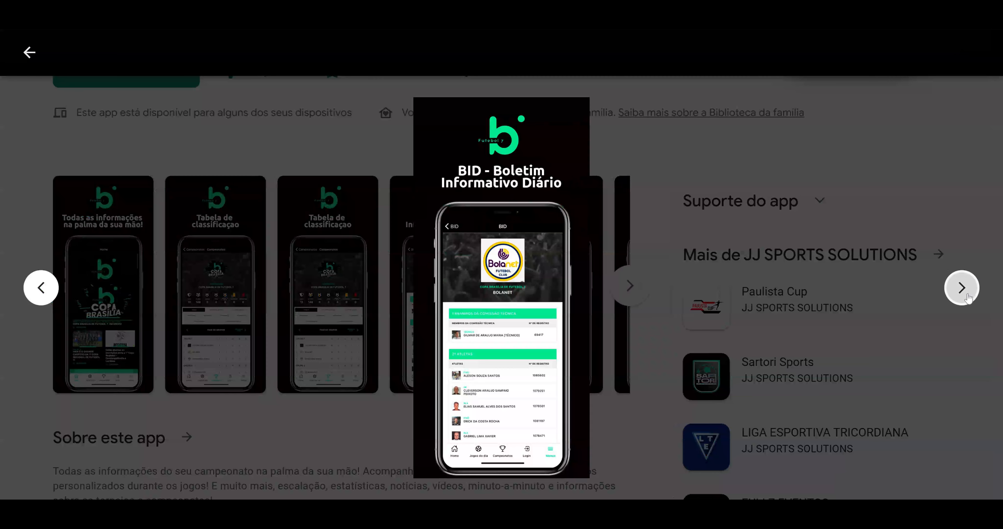
click(968, 293)
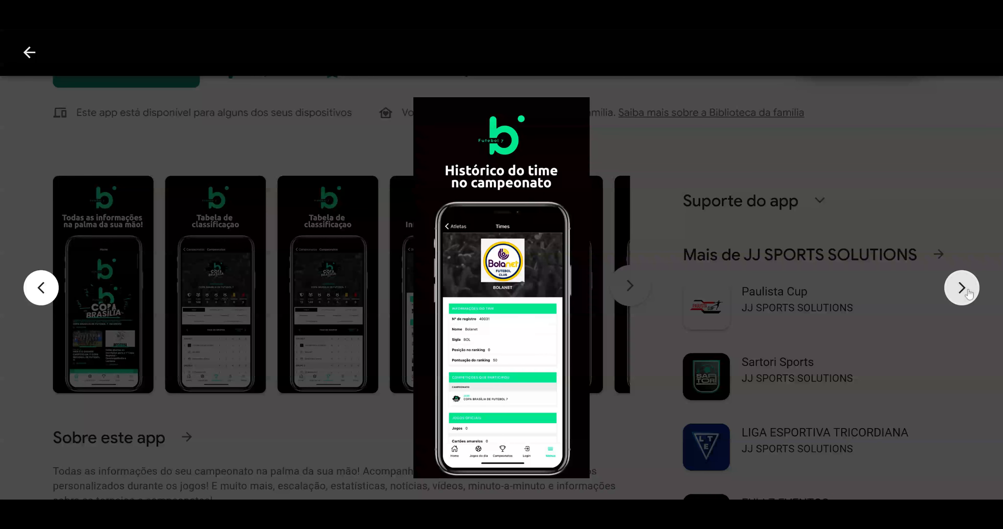
click(963, 302)
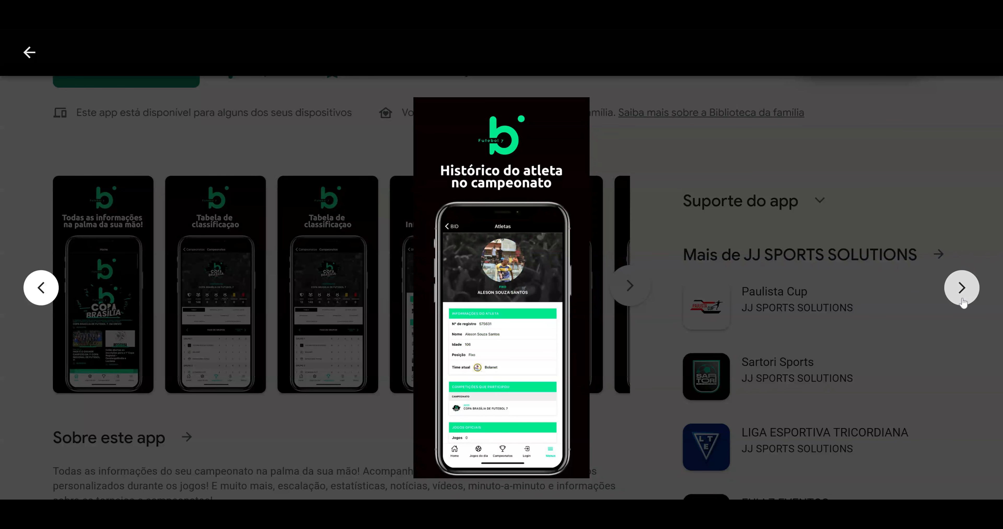
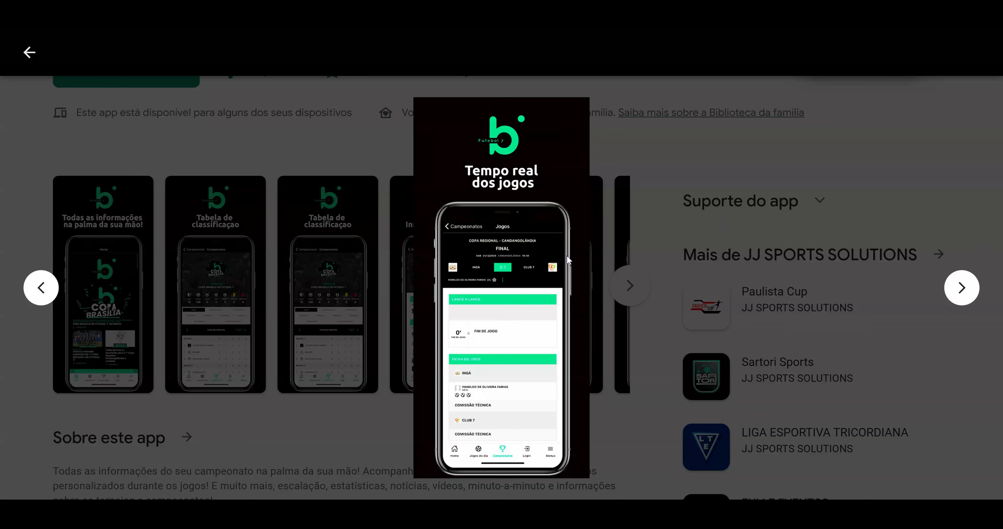
key(Right)
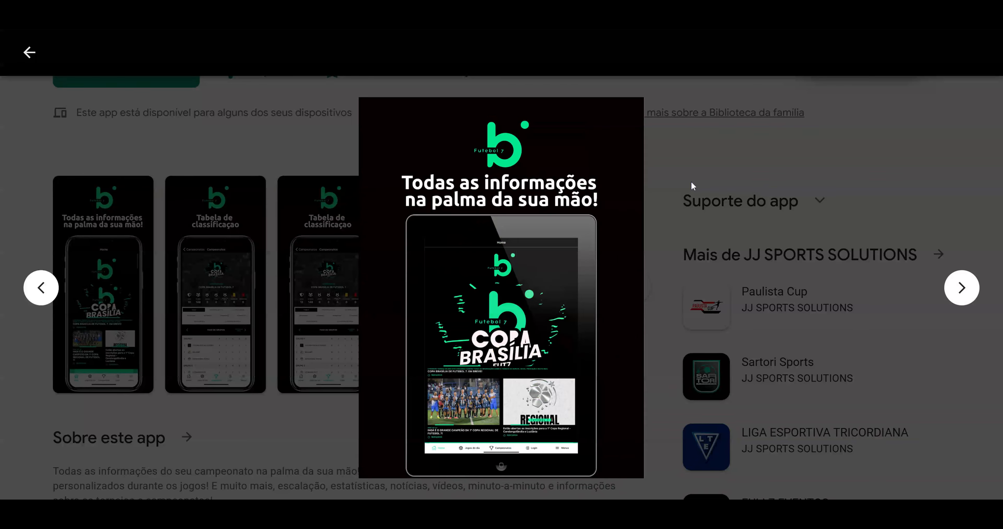
key(Escape)
Look over FBF7's app description and go back to the JJ SPORTS SOLUTIONS developer page.
scroll(309, 280, down, 4)
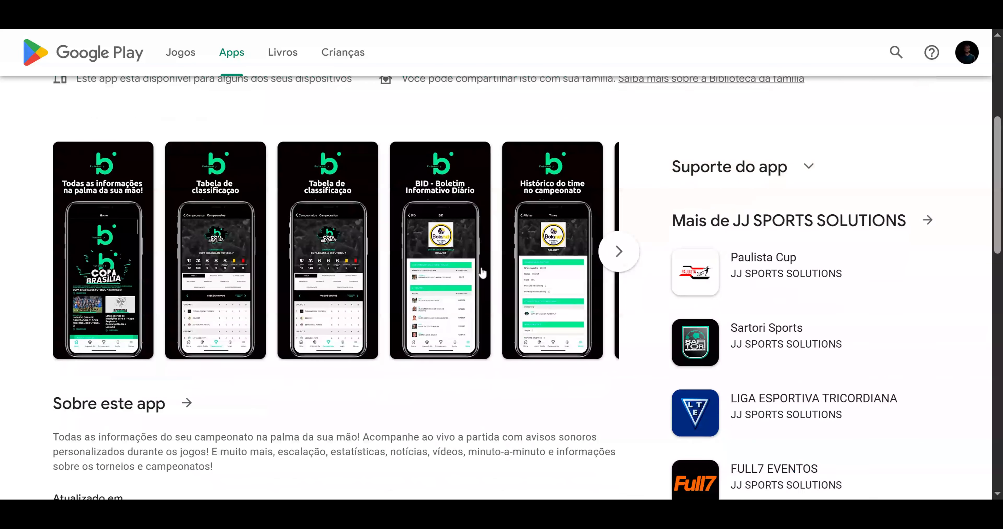
scroll(146, 208, up, 7)
scroll(101, 191, up, 2)
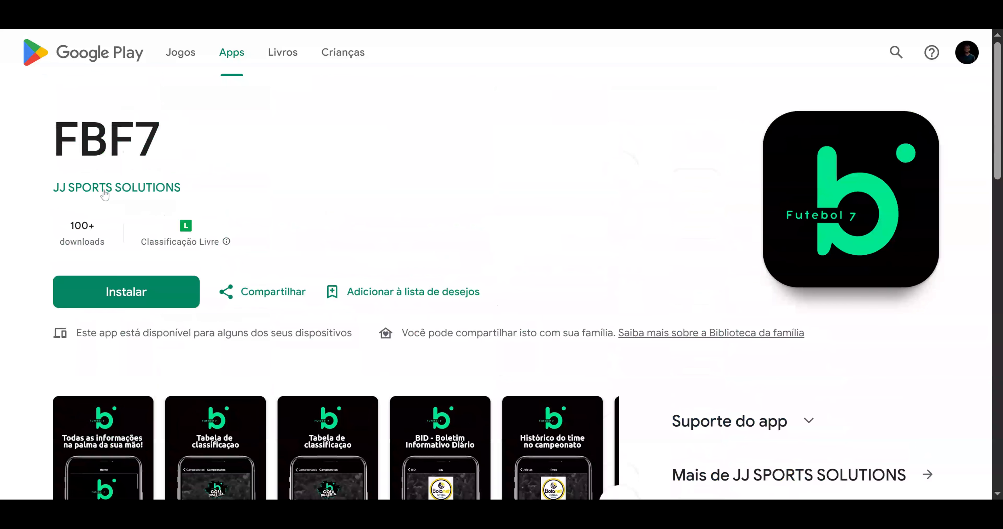
click(103, 193)
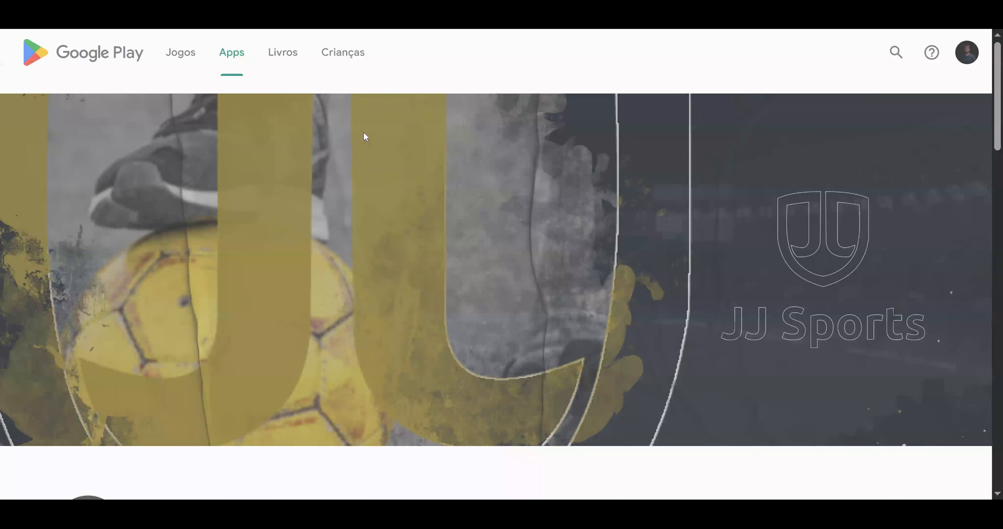
Examine the range of league and cup apps published by JJ SPORTS SOLUTIONS, down to the Golden Cup and MG Cup Brasil row.
scroll(360, 172, down, 7)
scroll(421, 127, down, 4)
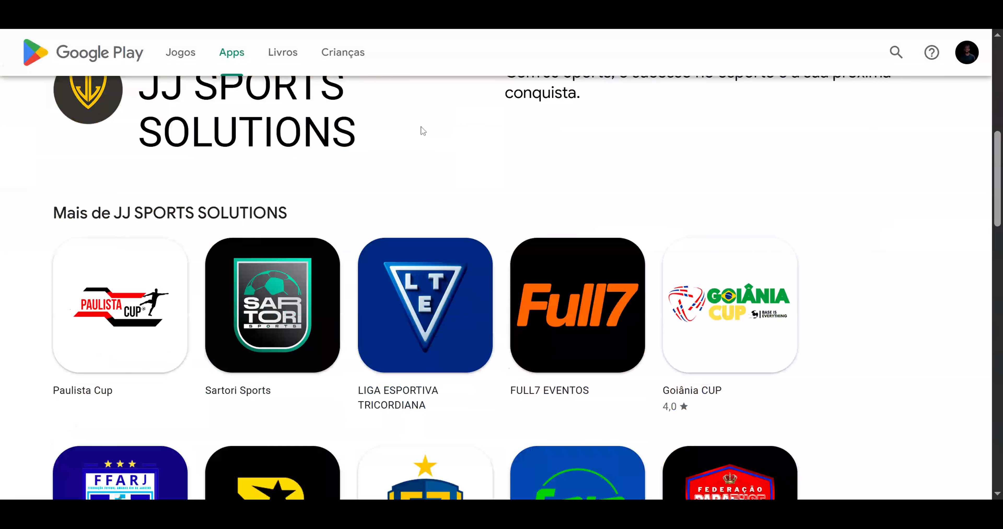
scroll(436, 170, up, 2)
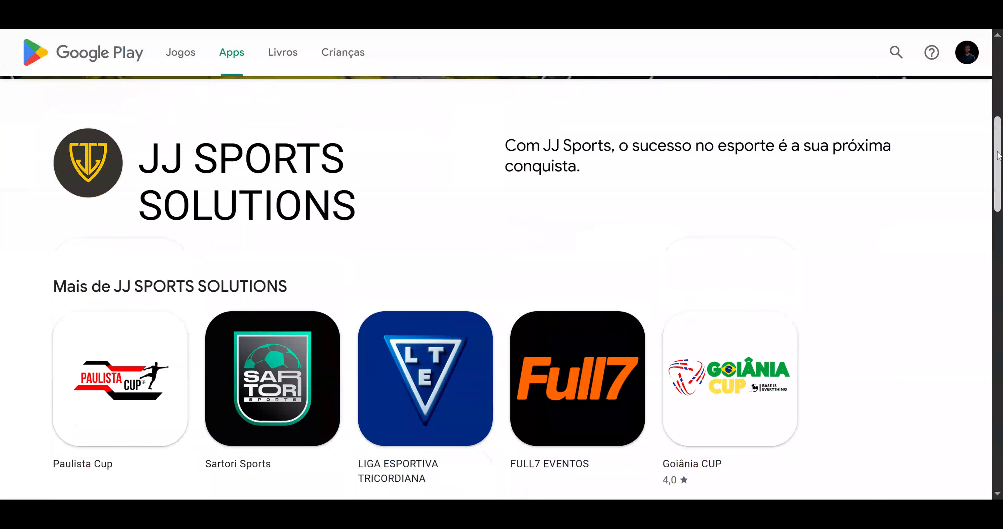
drag(998, 155, 992, 239)
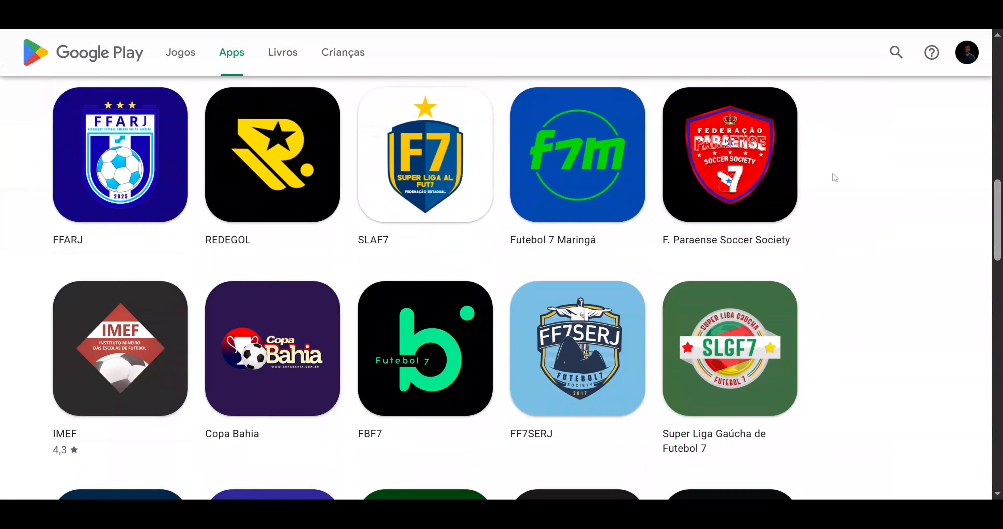
scroll(837, 205, down, 3)
scroll(839, 204, down, 3)
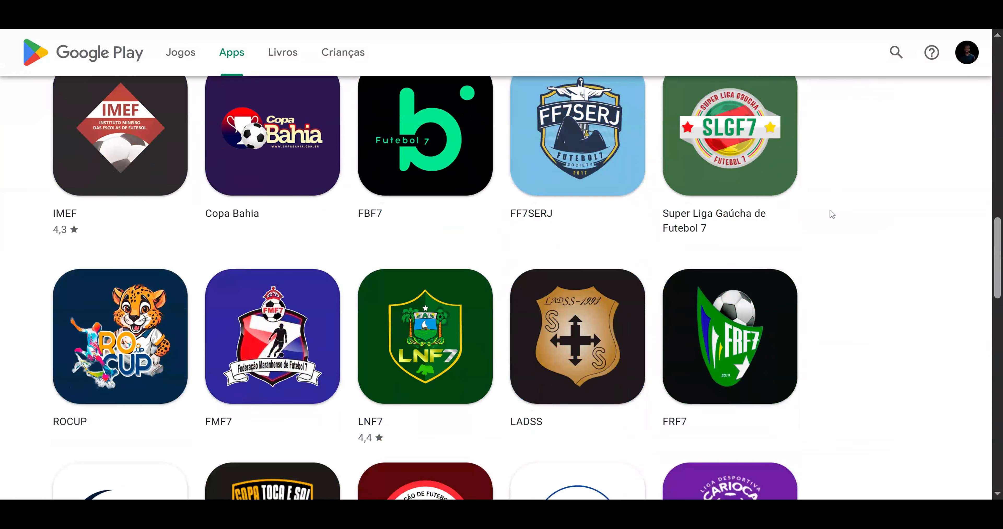
scroll(837, 210, down, 6)
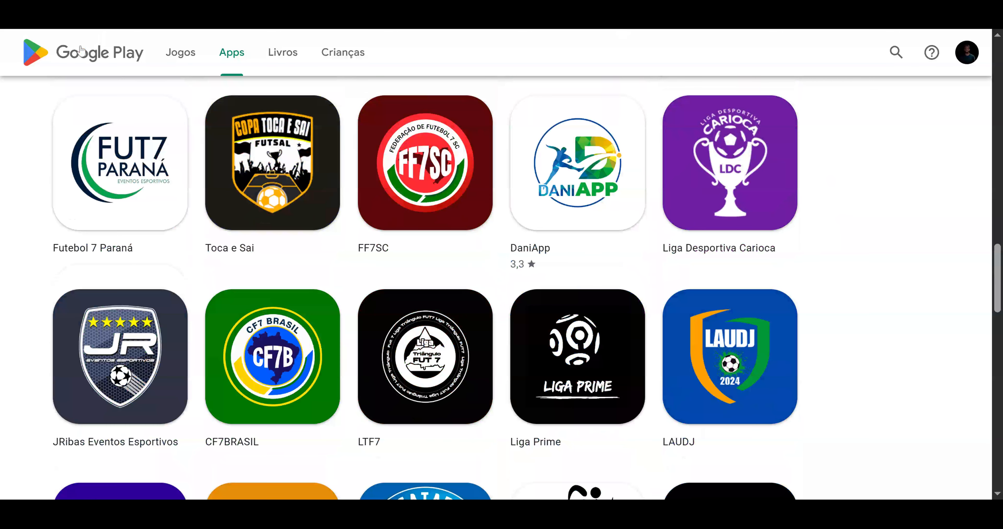
scroll(198, 163, down, 3)
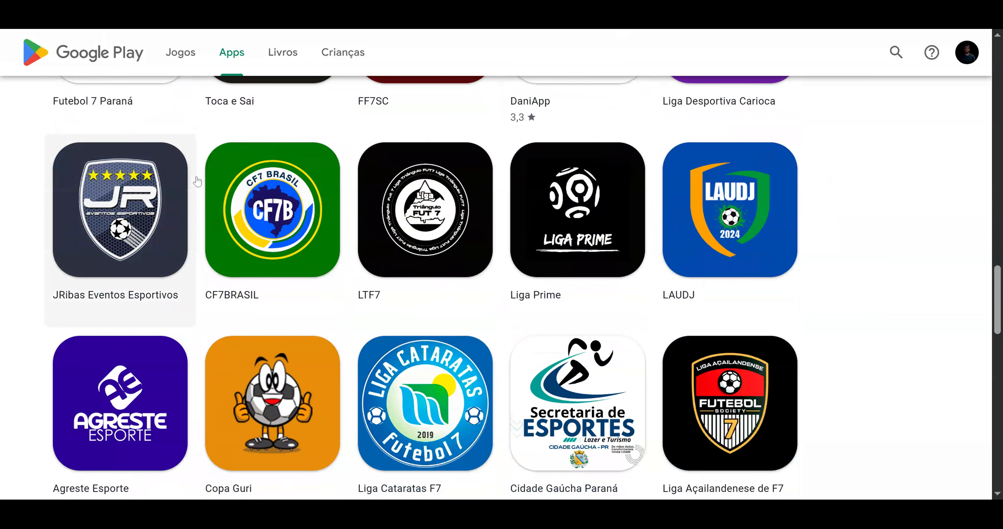
scroll(594, 237, down, 2)
scroll(623, 239, down, 8)
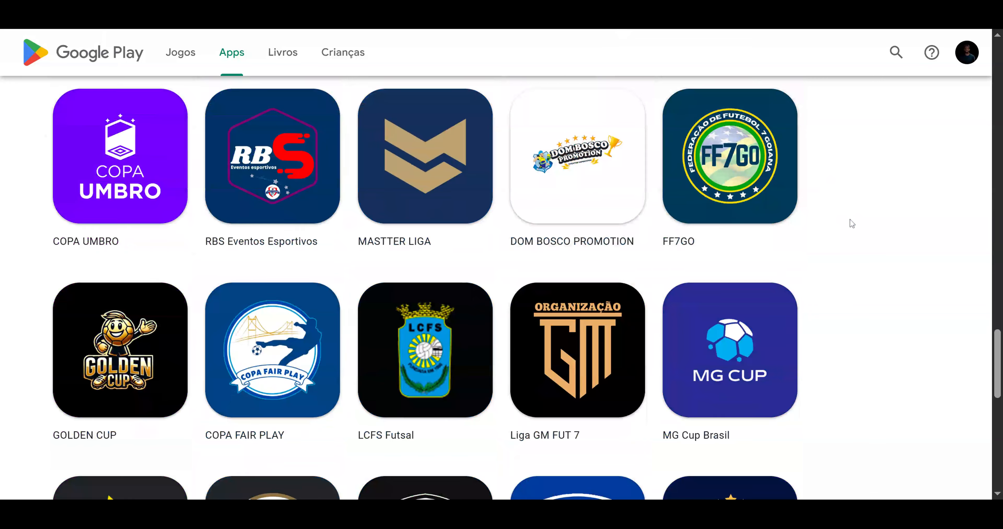
Expand the JJ SPORTS SOLUTIONS app list beyond the Liga RO de FUT7 row and examine the additional league apps through to Liga Thermais.
scroll(845, 226, down, 2)
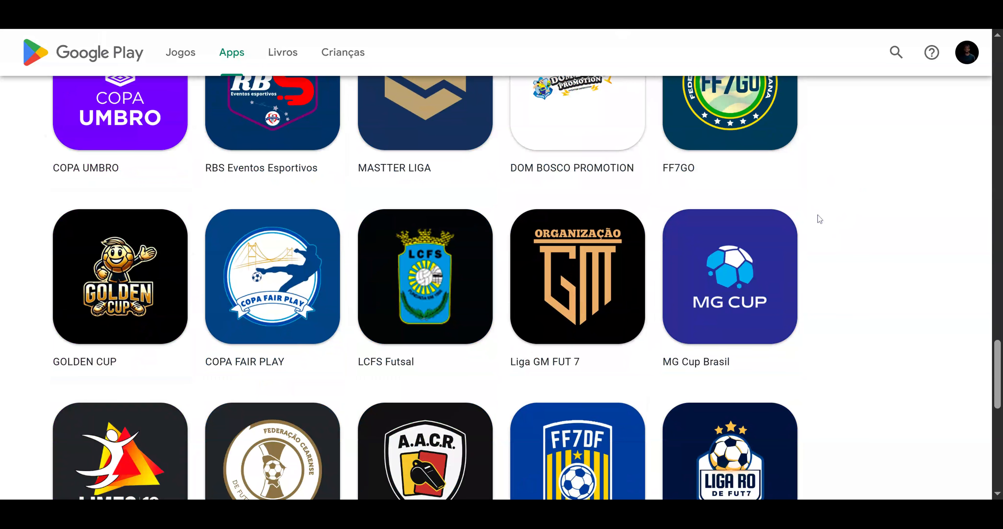
scroll(809, 226, down, 6)
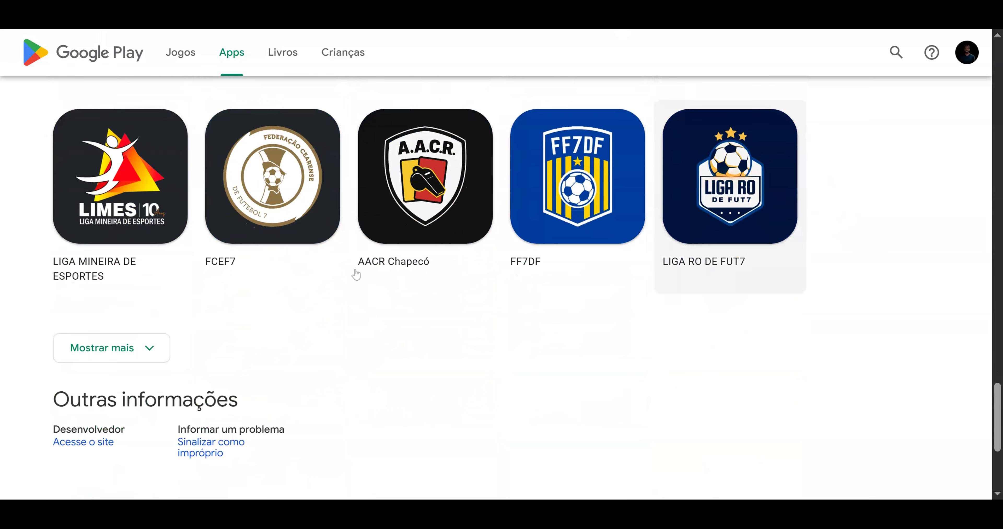
click(130, 347)
scroll(846, 294, down, 3)
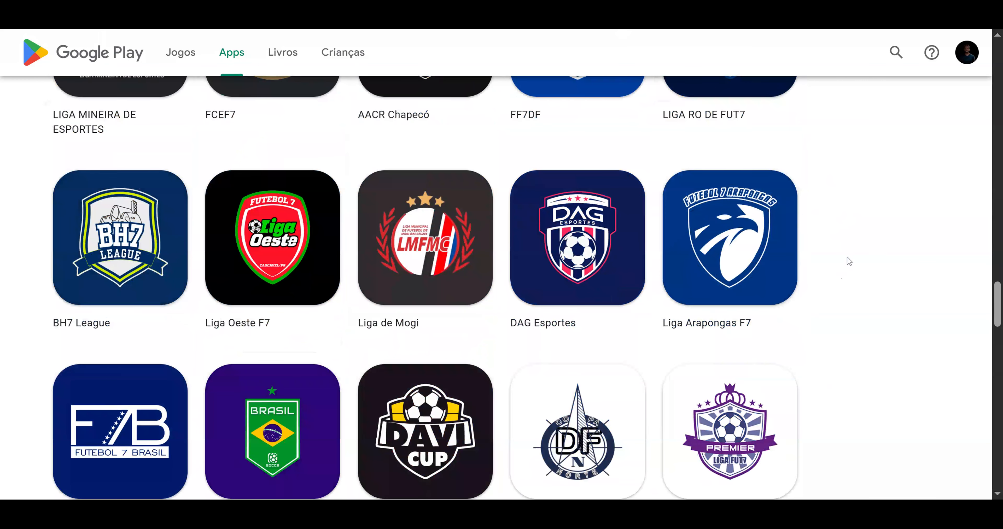
scroll(843, 255, down, 3)
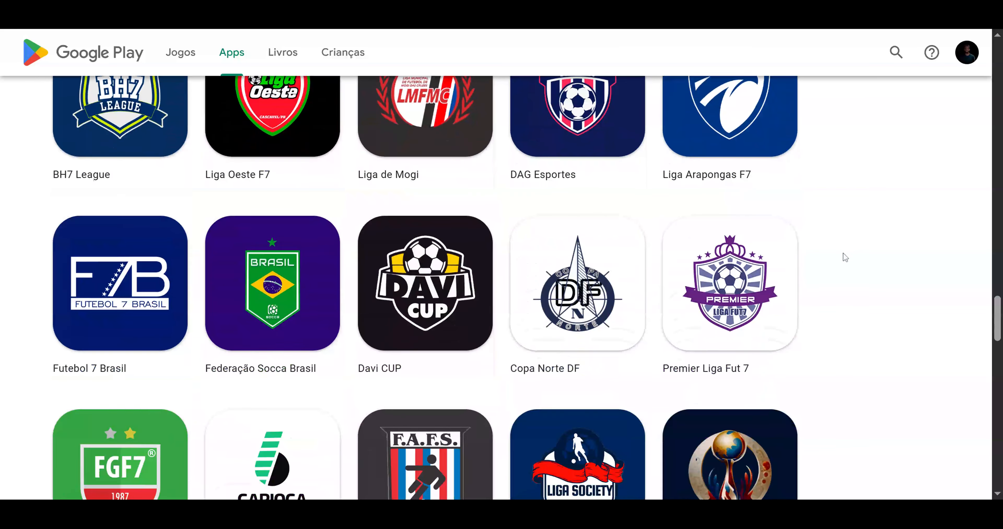
scroll(842, 257, down, 3)
scroll(800, 241, down, 10)
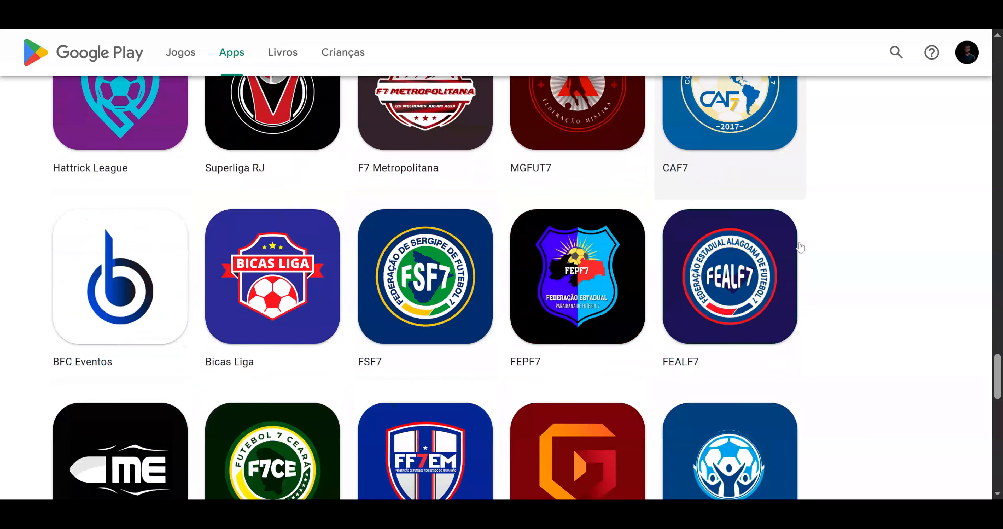
scroll(804, 249, down, 10)
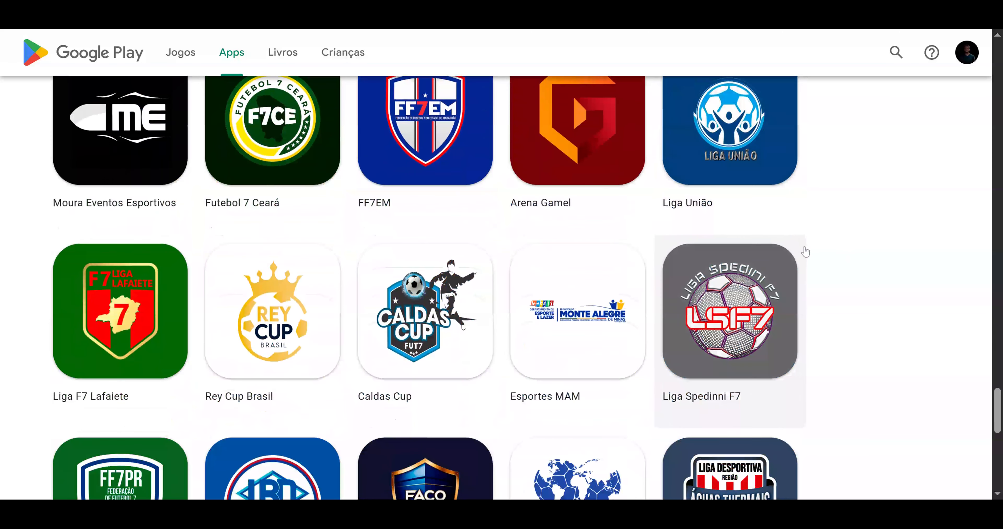
scroll(800, 254, down, 2)
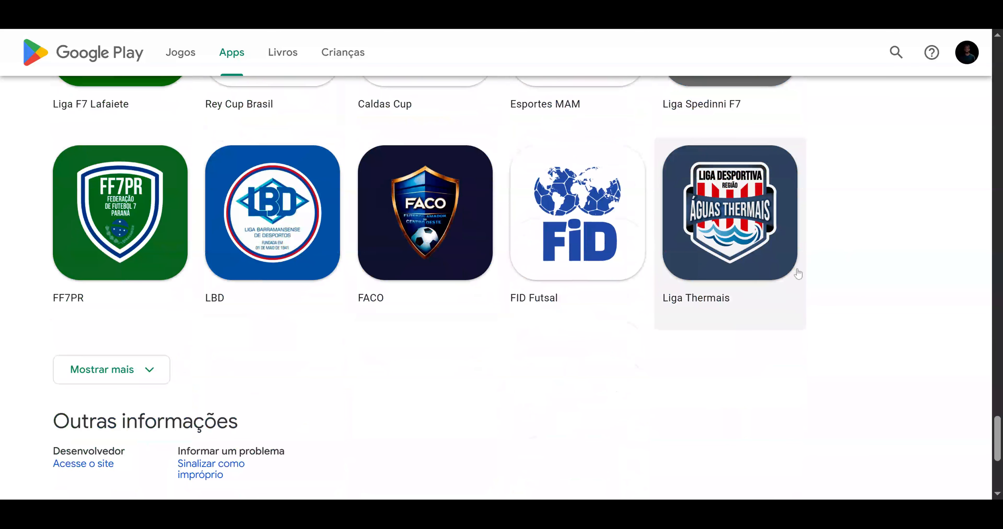
Load the remaining apps after Liga Thermais and look them over, from Liga Ibirité down to New Cup.
click(102, 373)
scroll(791, 261, down, 5)
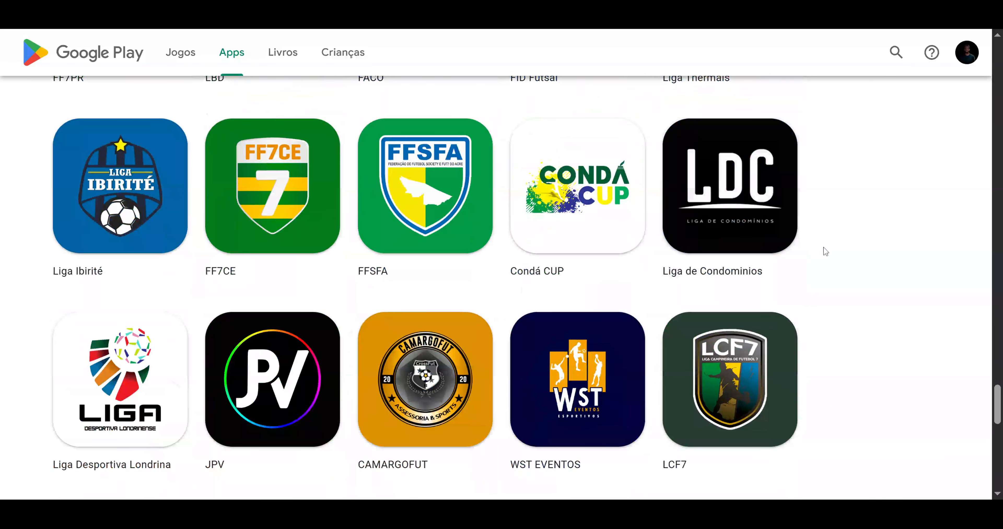
scroll(825, 261, down, 3)
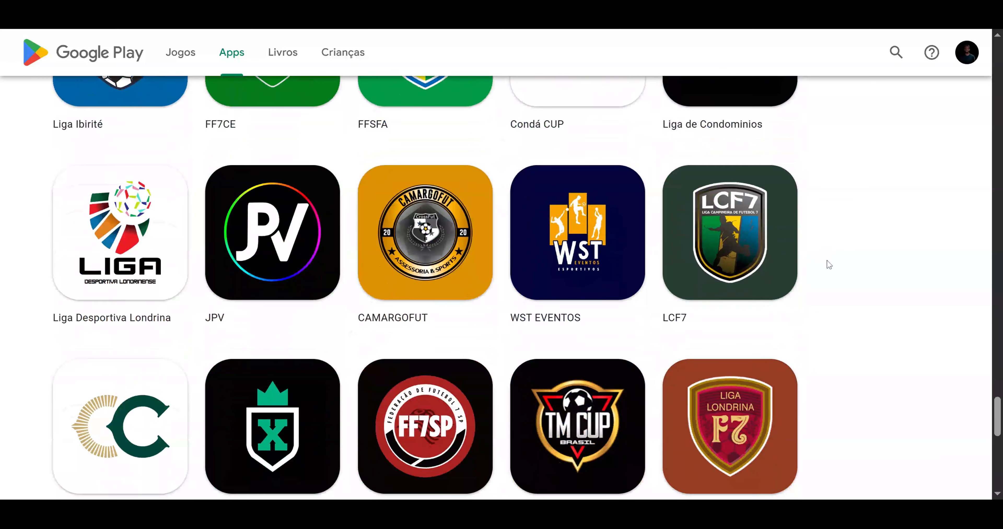
scroll(788, 259, down, 3)
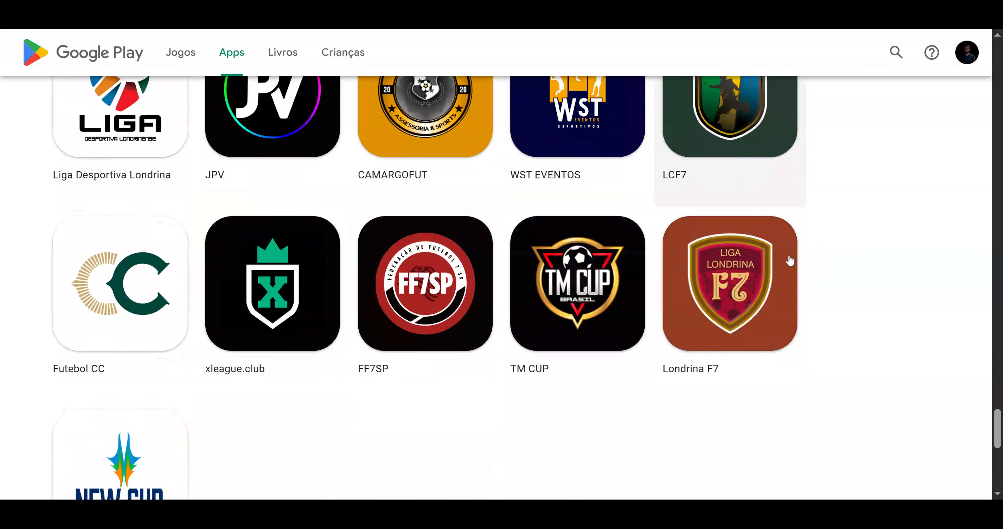
scroll(857, 259, down, 2)
Review the expanded catalogue of league apps in reverse, from New Cup back to the JJ SPORTS SOLUTIONS developer header.
scroll(855, 259, up, 12)
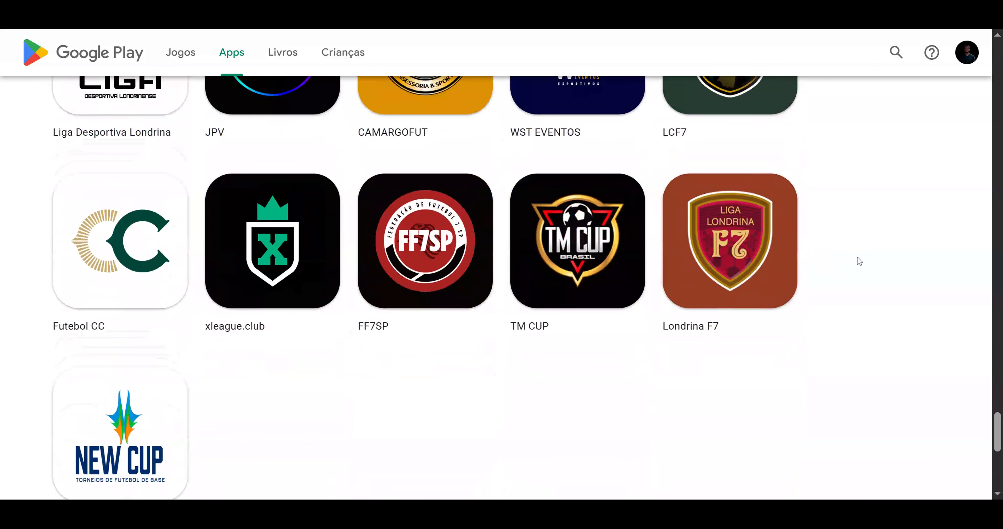
scroll(493, 226, up, 12)
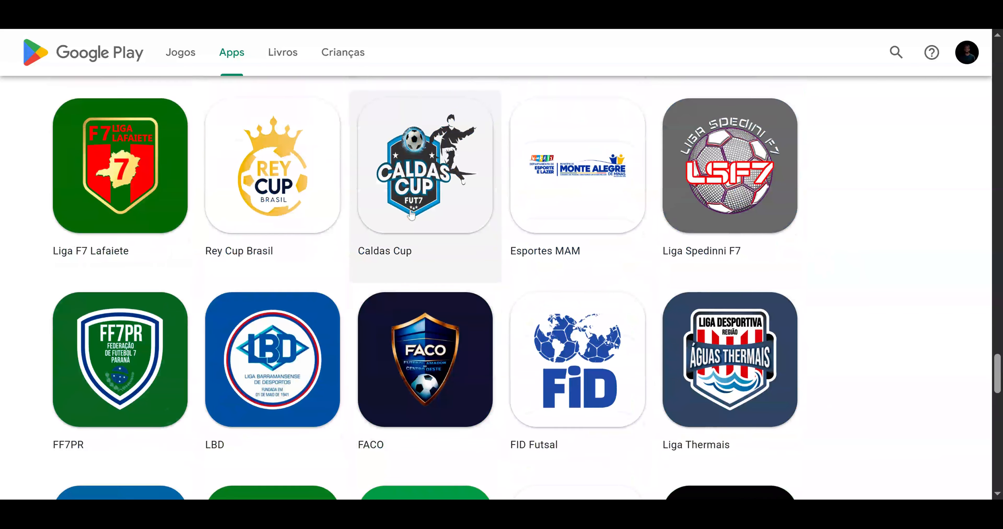
scroll(398, 247, up, 8)
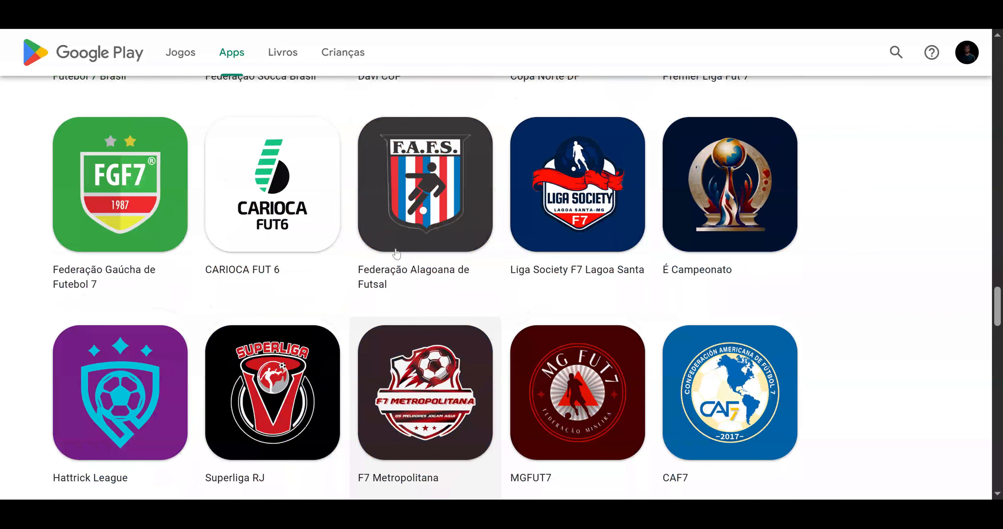
scroll(397, 253, up, 10)
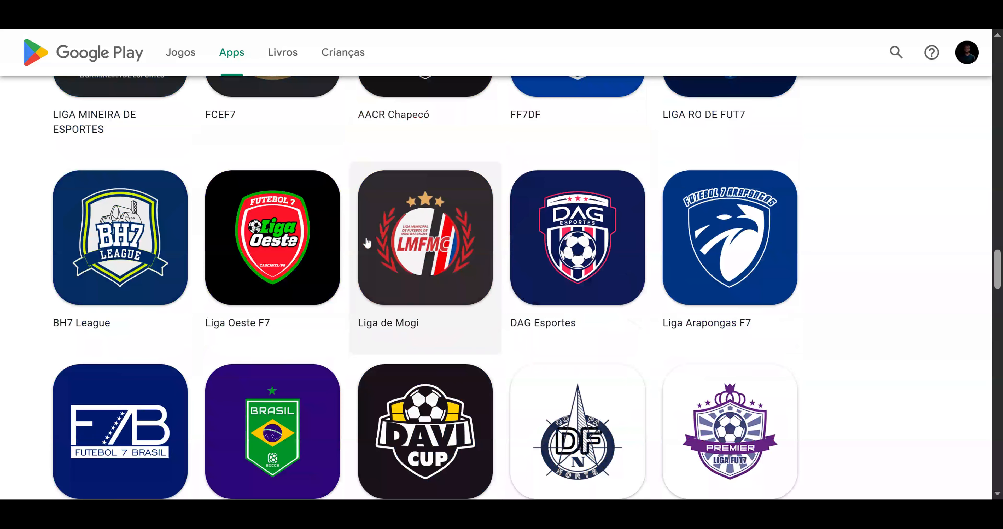
scroll(368, 246, up, 3)
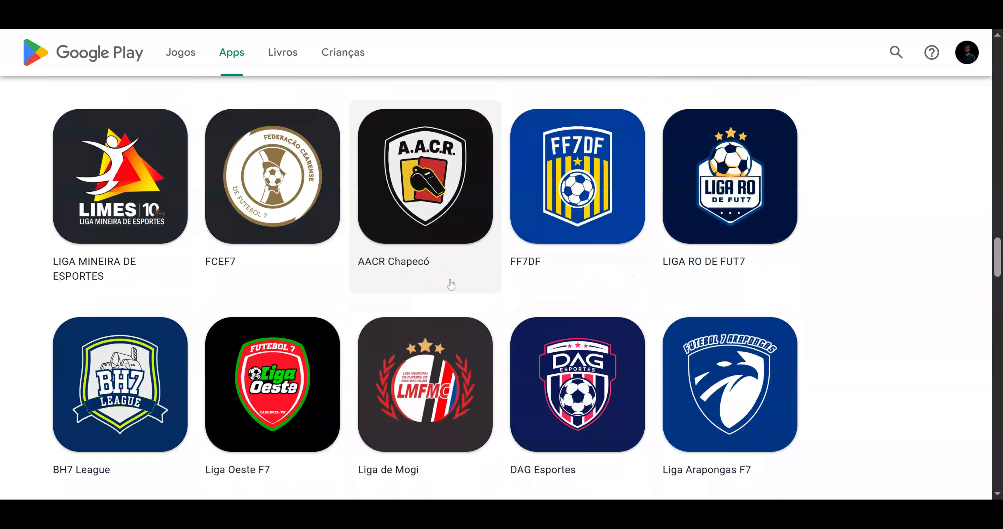
scroll(281, 147, up, 5)
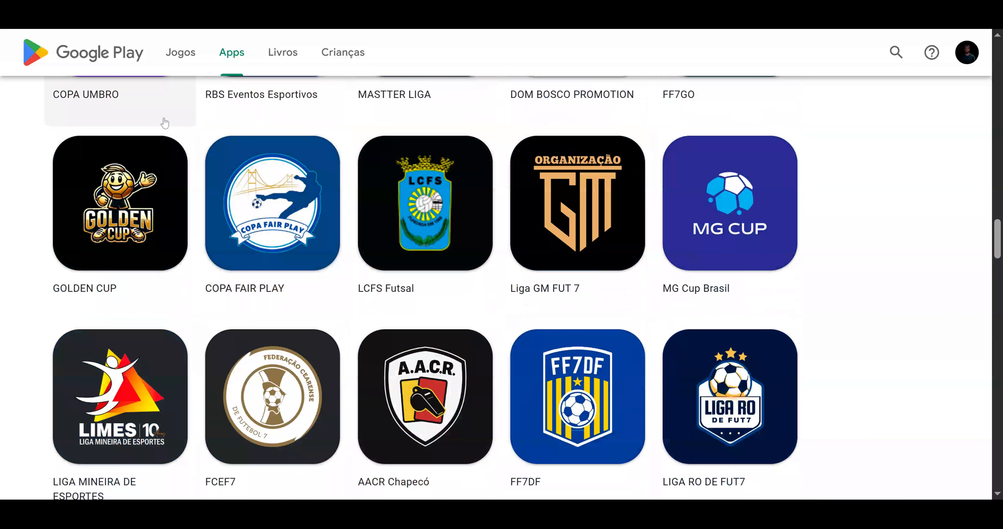
scroll(129, 187, up, 3)
scroll(137, 203, up, 2)
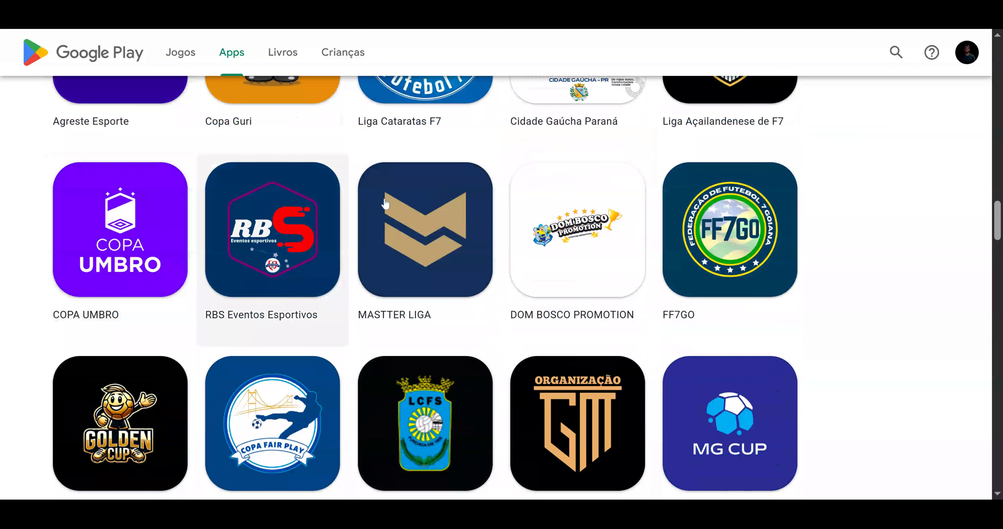
scroll(608, 257, up, 4)
scroll(624, 272, up, 4)
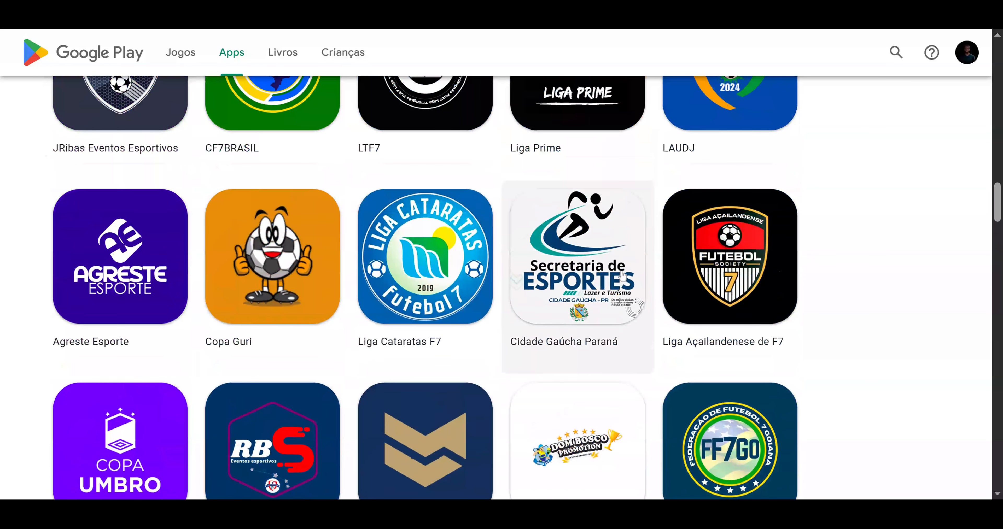
scroll(607, 268, up, 5)
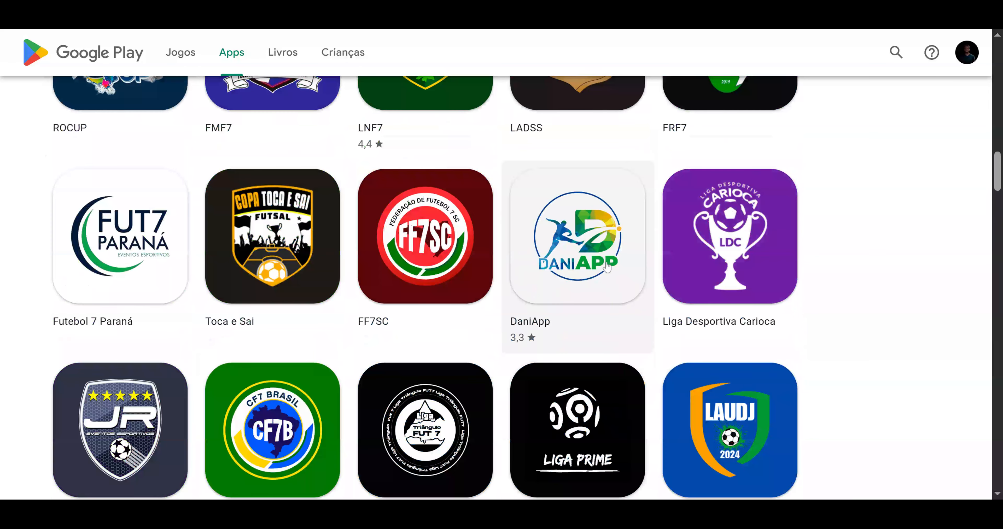
scroll(609, 282, up, 8)
scroll(612, 281, up, 3)
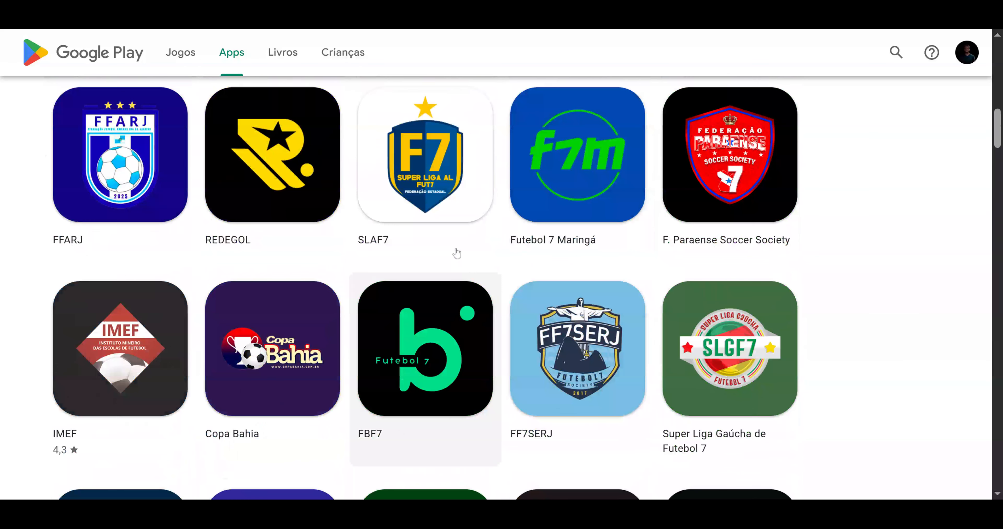
scroll(477, 264, up, 6)
scroll(692, 217, up, 4)
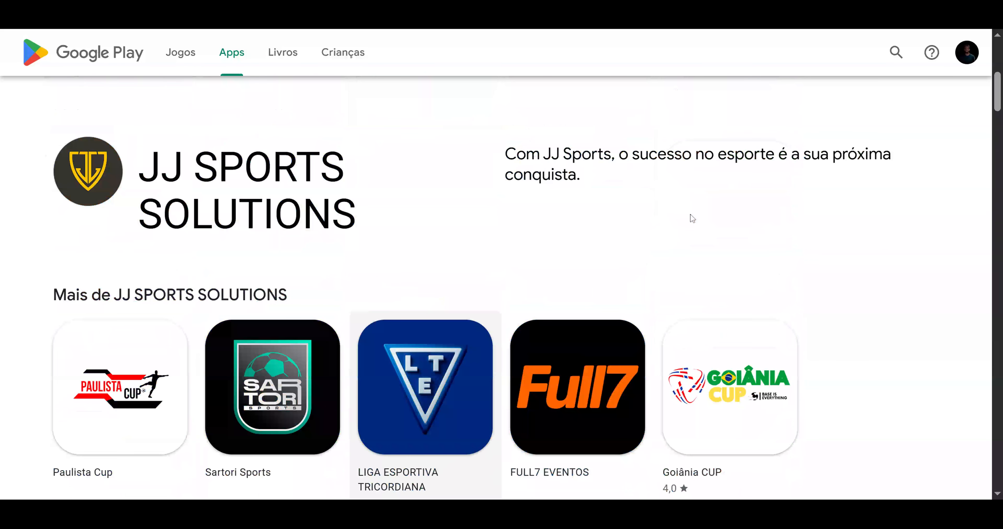